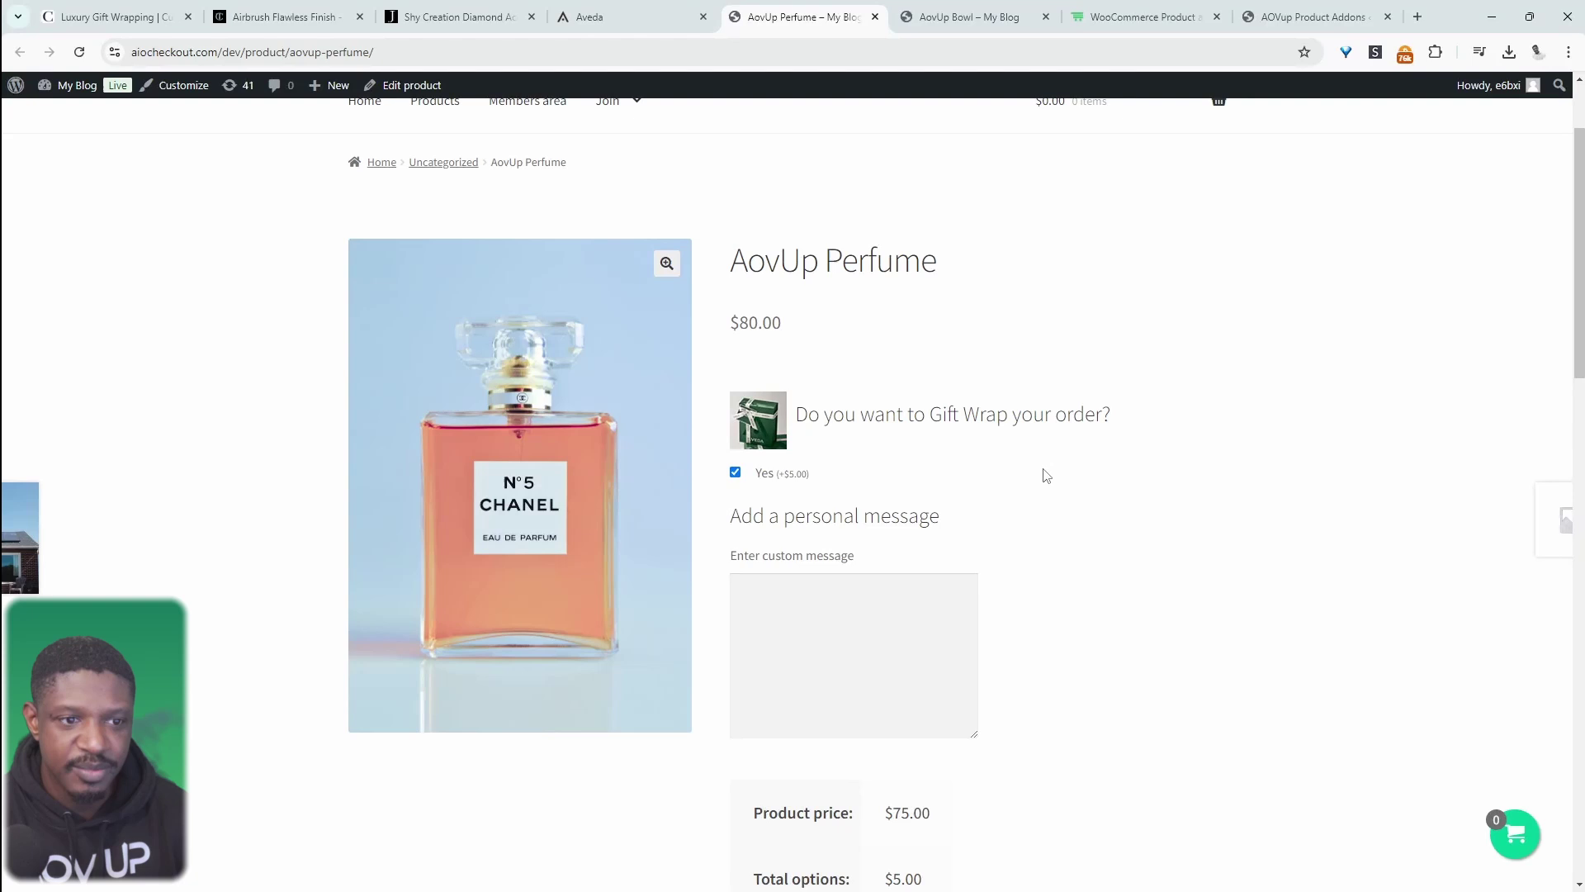
Untick and re-tick the perfume's gift wrap Yes checkbox, try the message box, then view the AovUp Bowl page.
click(735, 473)
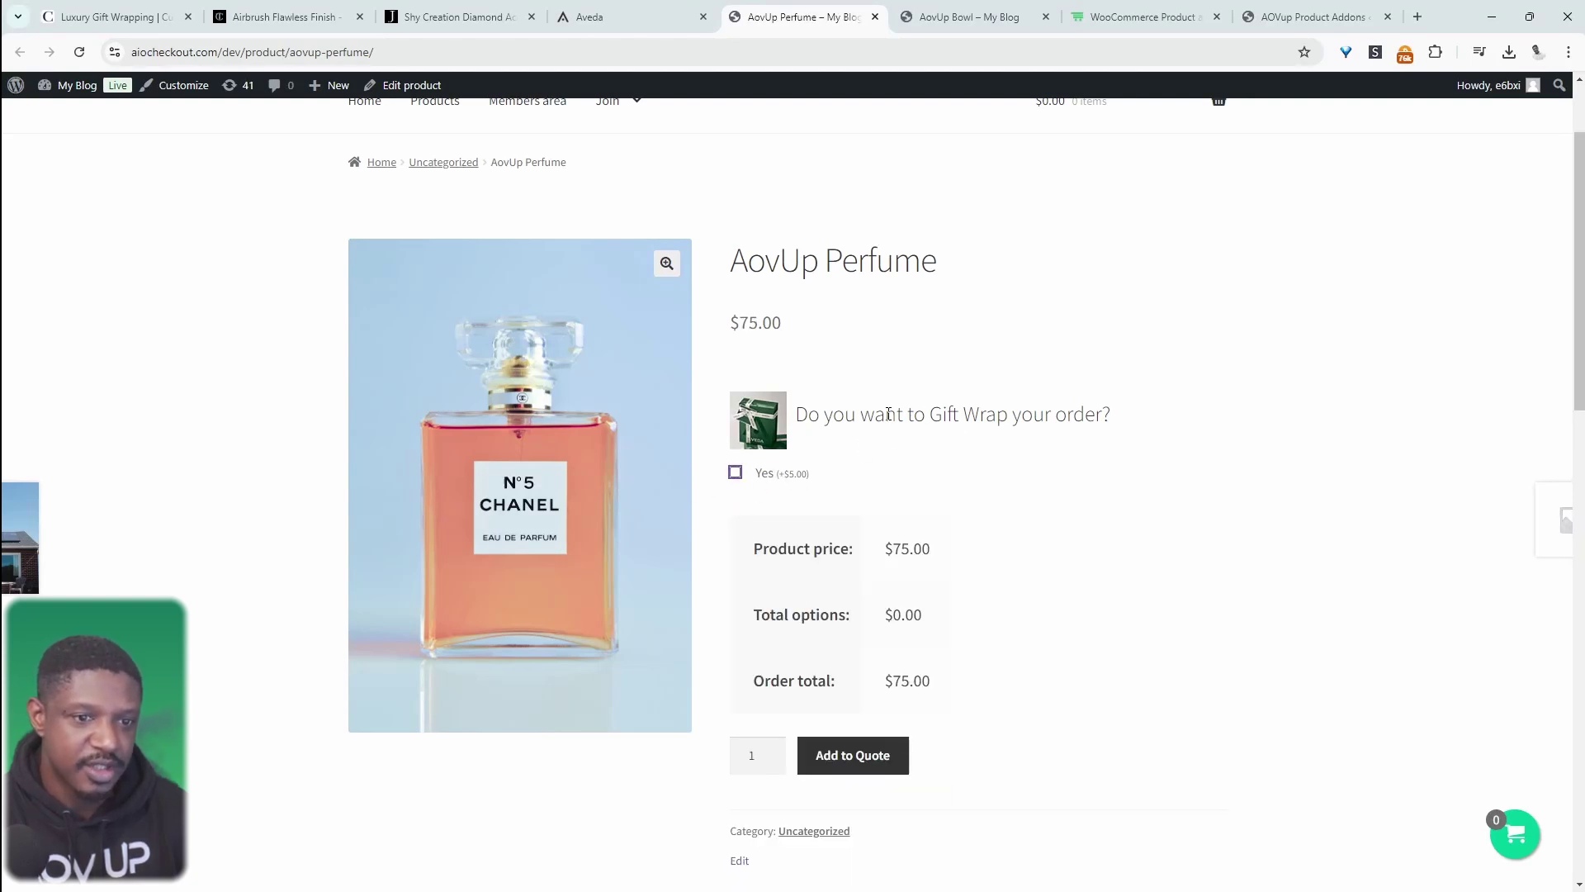
click(736, 472)
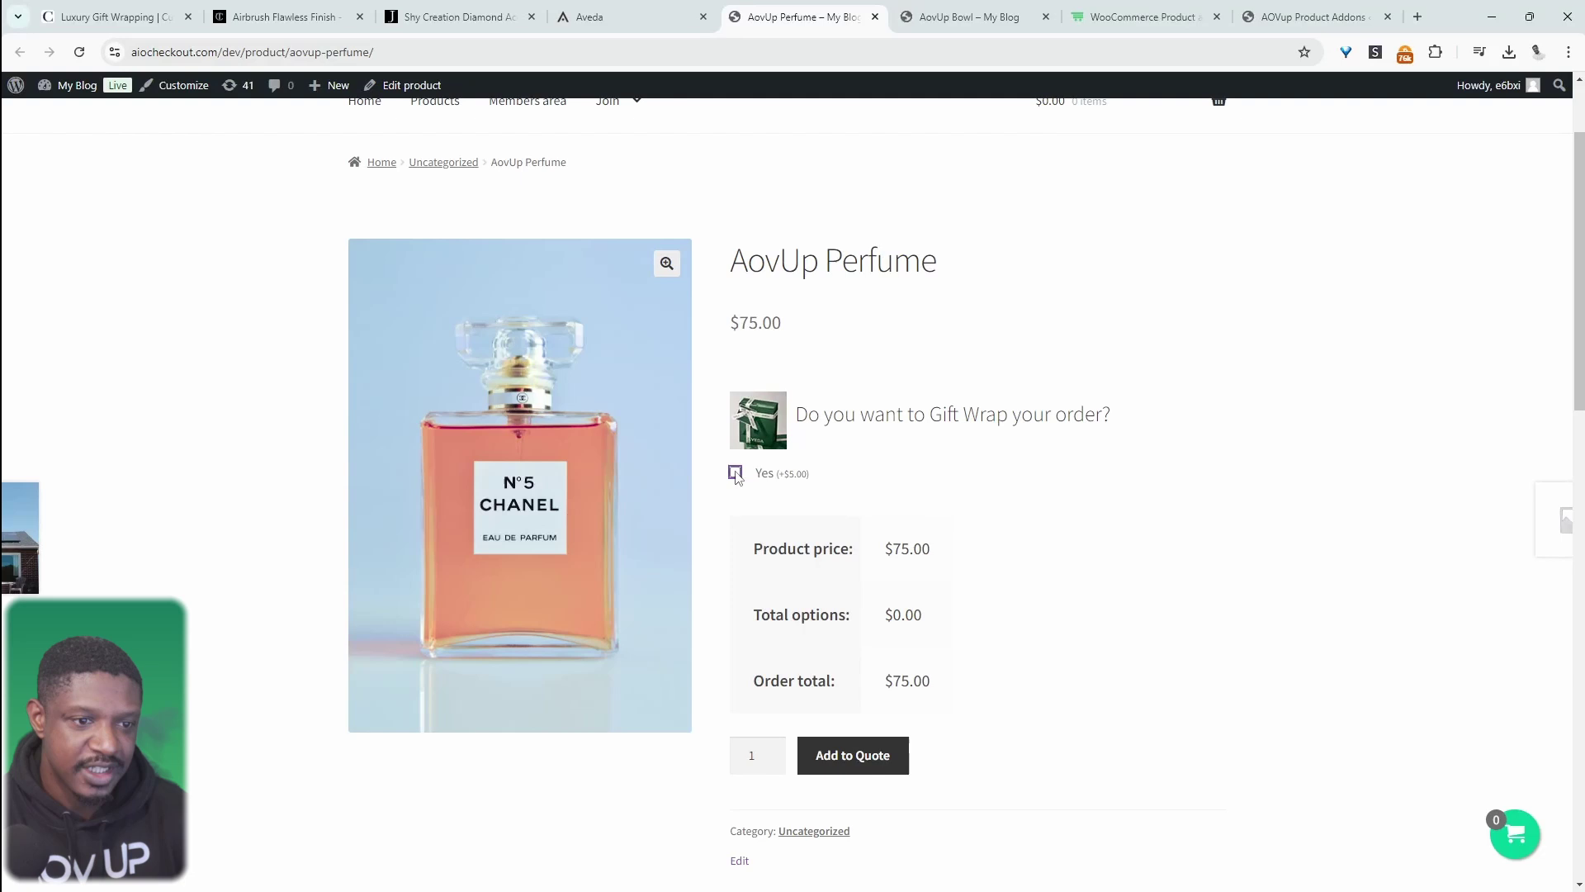
click(887, 659)
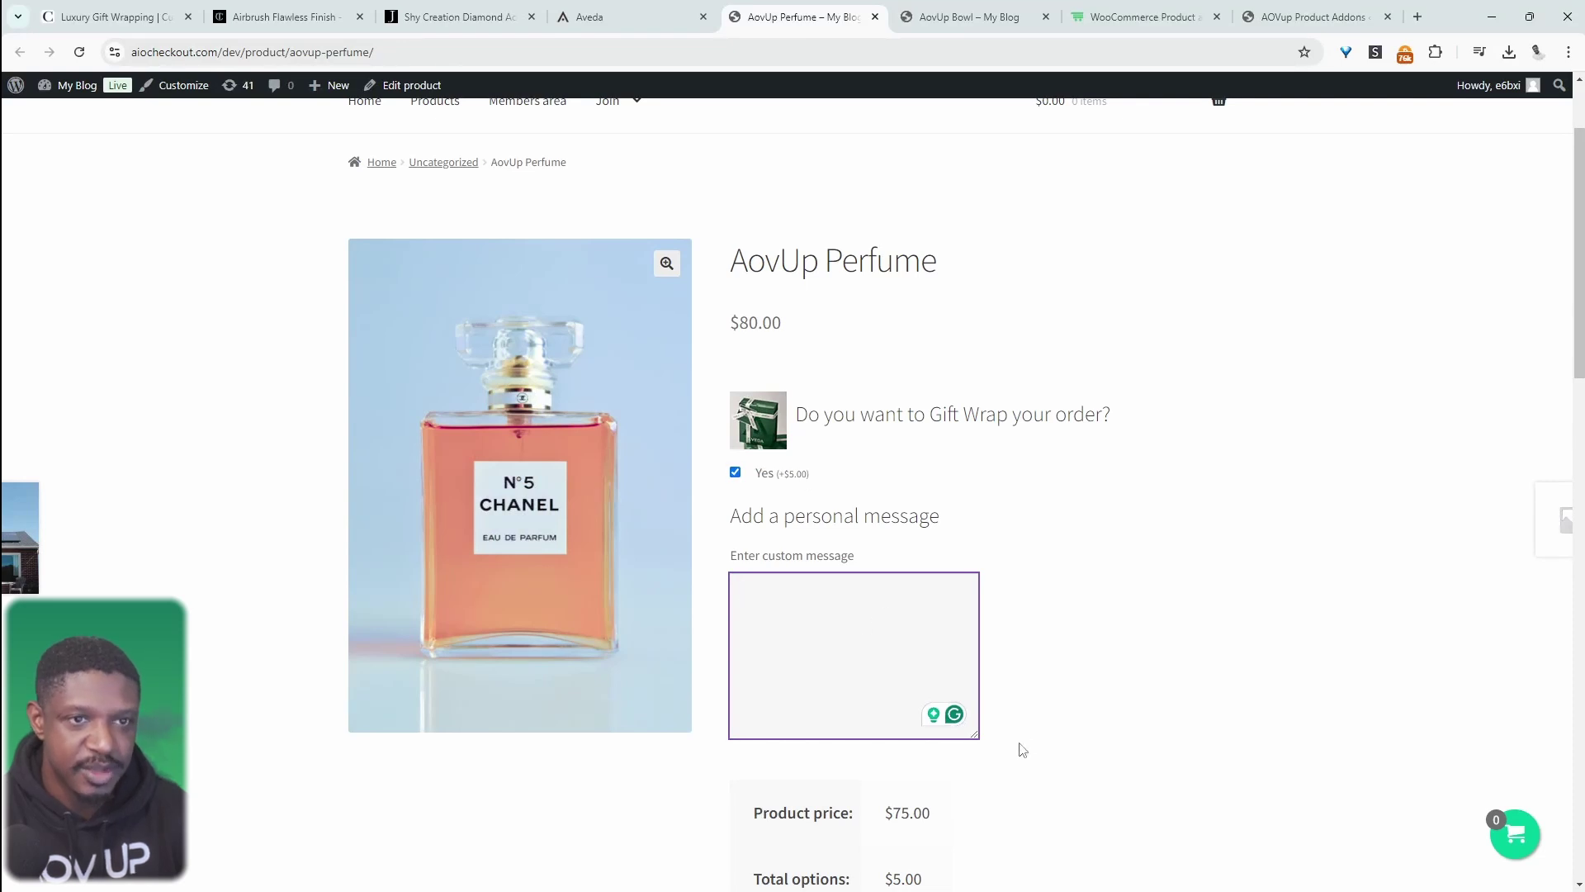
click(972, 14)
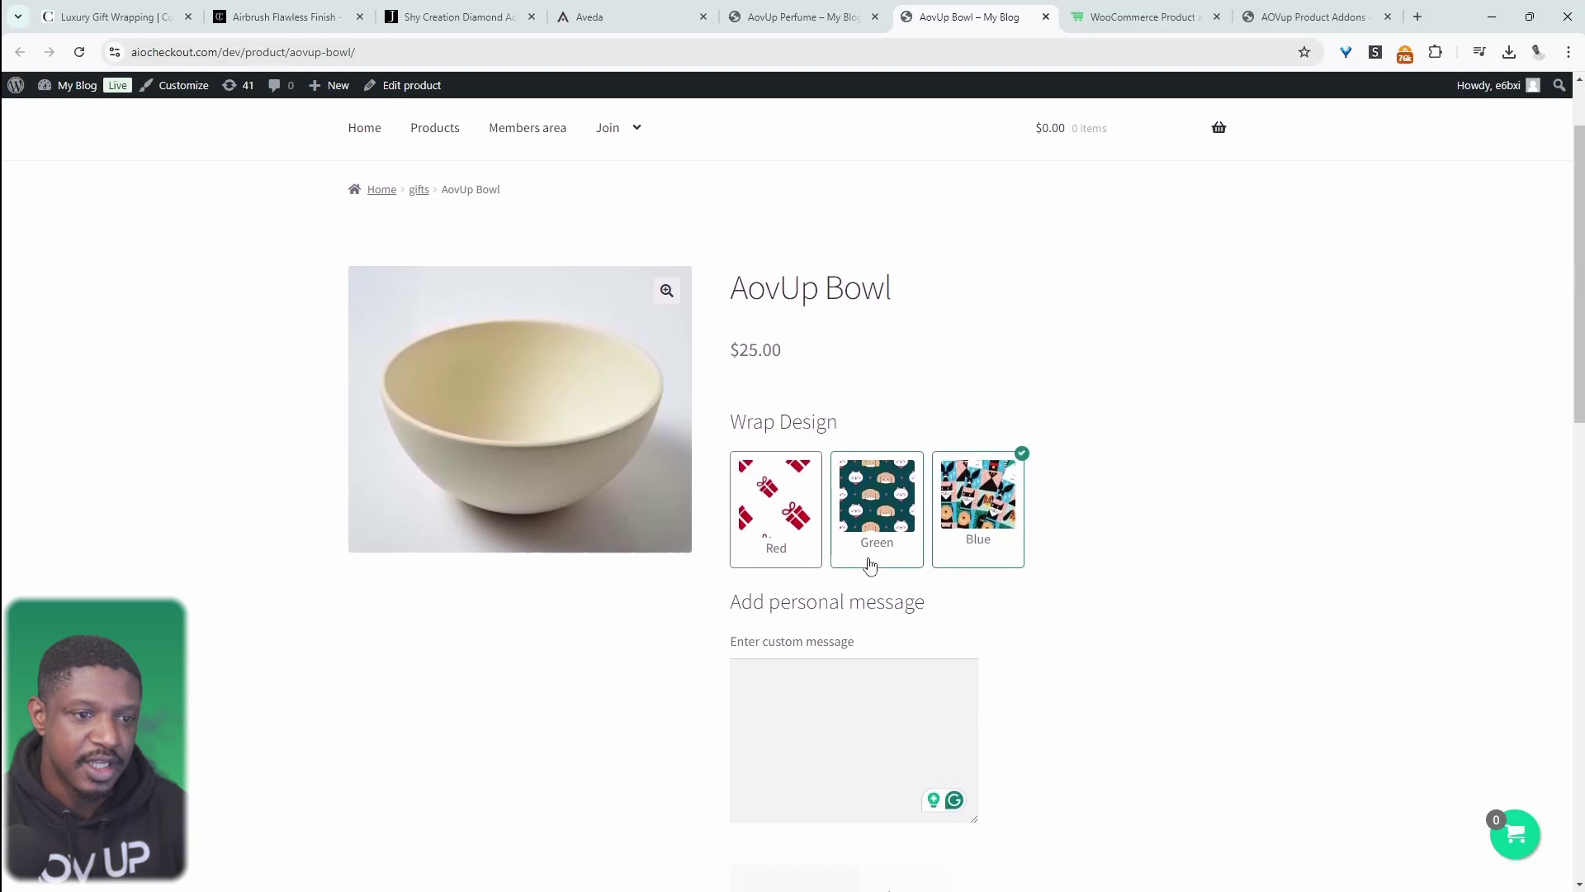
Choose the Red wrap design for the bowl and click into its personal message box.
scroll(866, 559, down, 2)
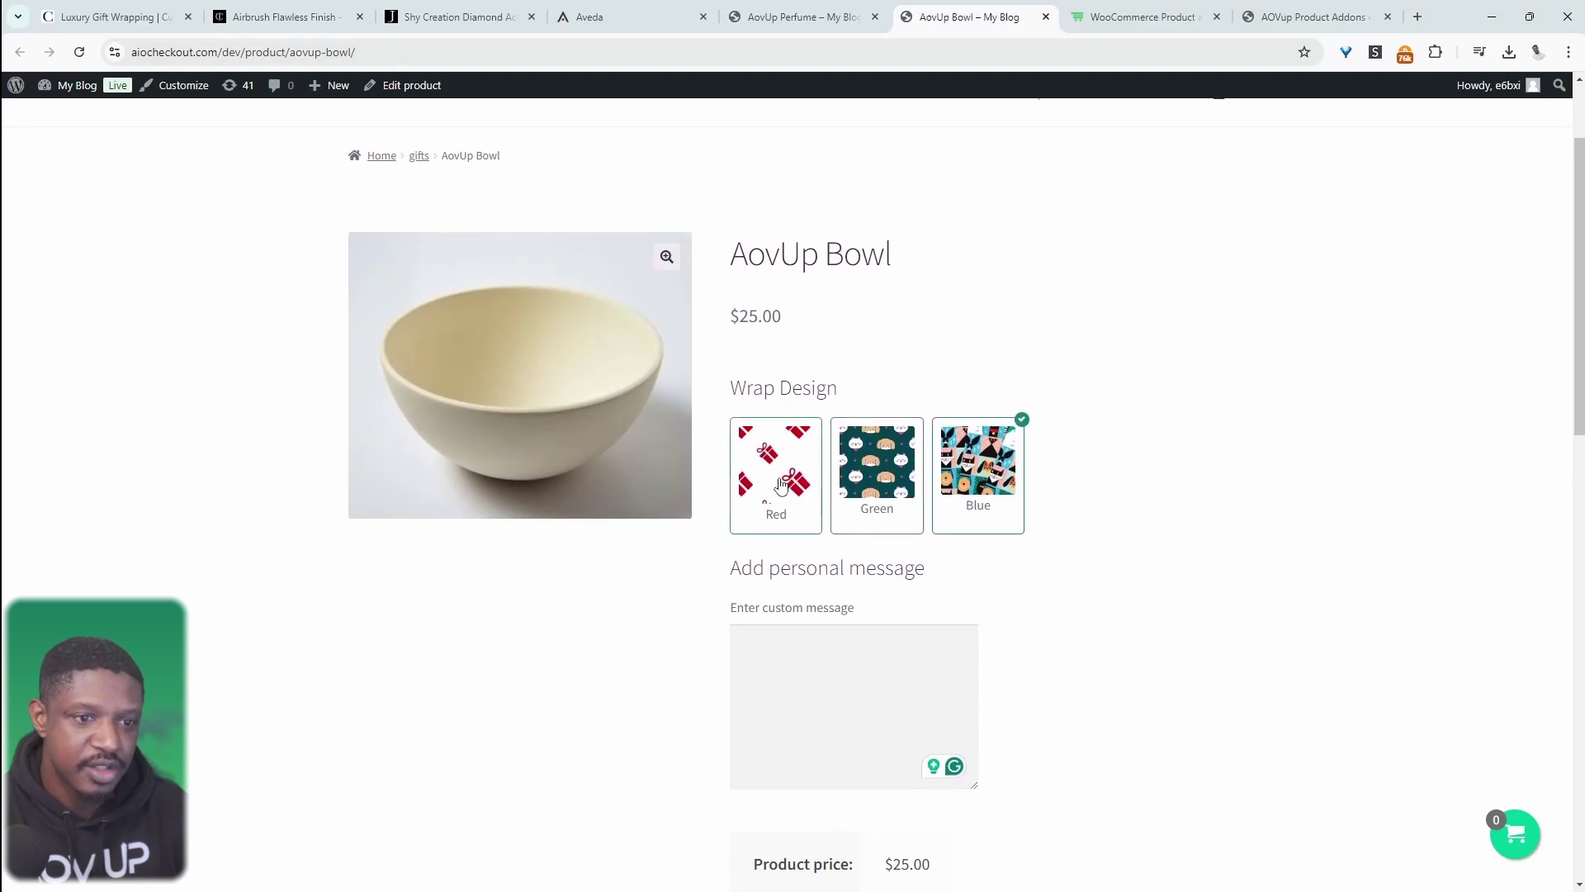
click(820, 496)
click(857, 667)
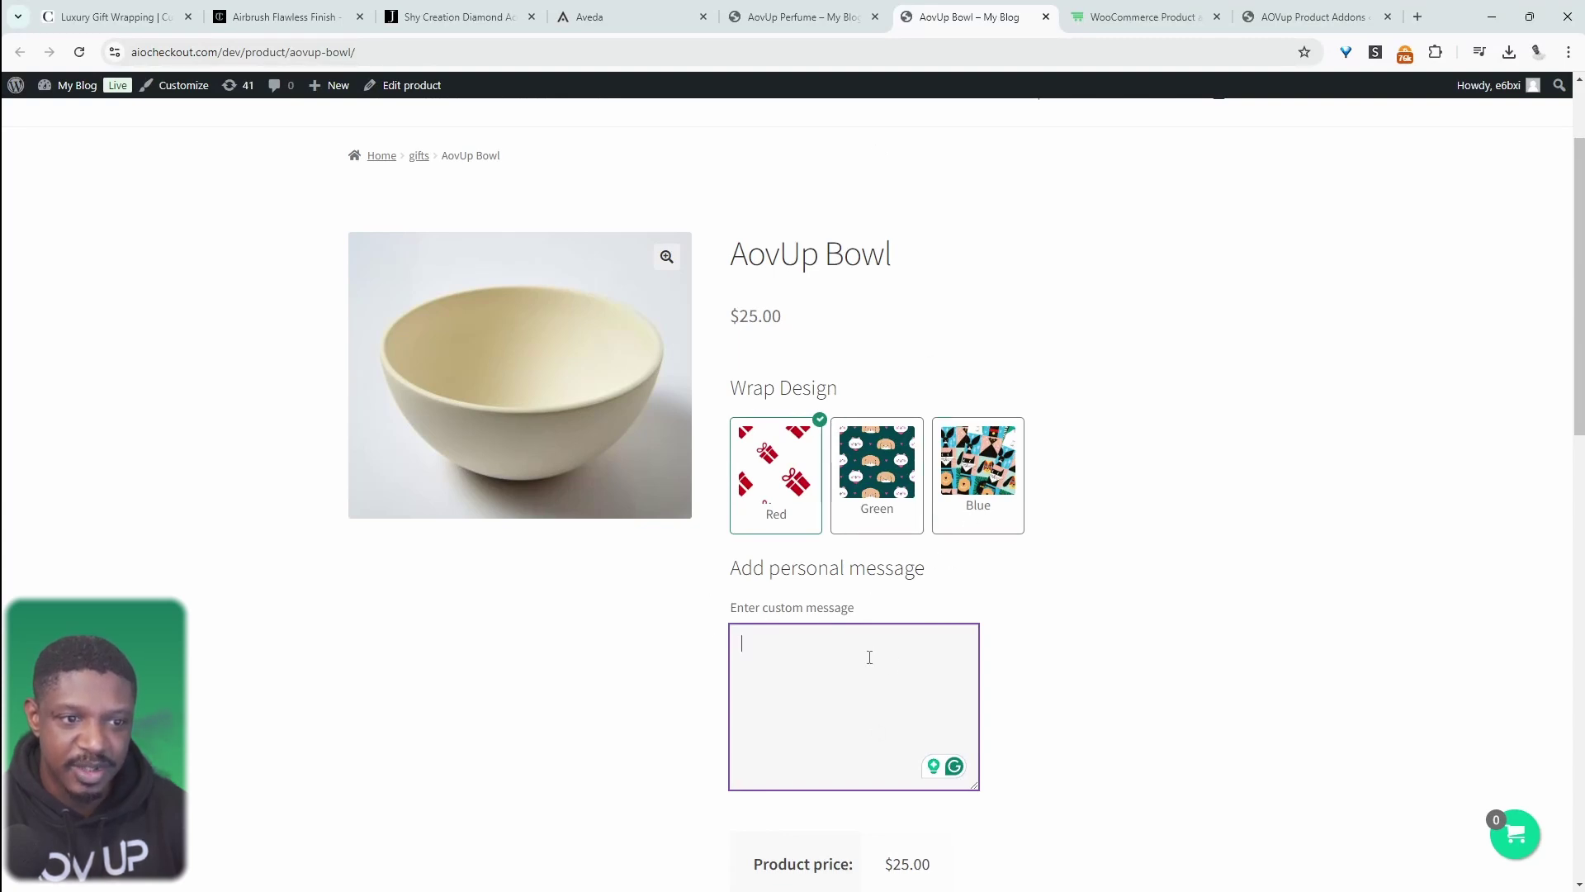
Untick gift wrap on the AovUp Perfume page, then return to the bowl.
key(ctrl+shift+Tab)
click(734, 473)
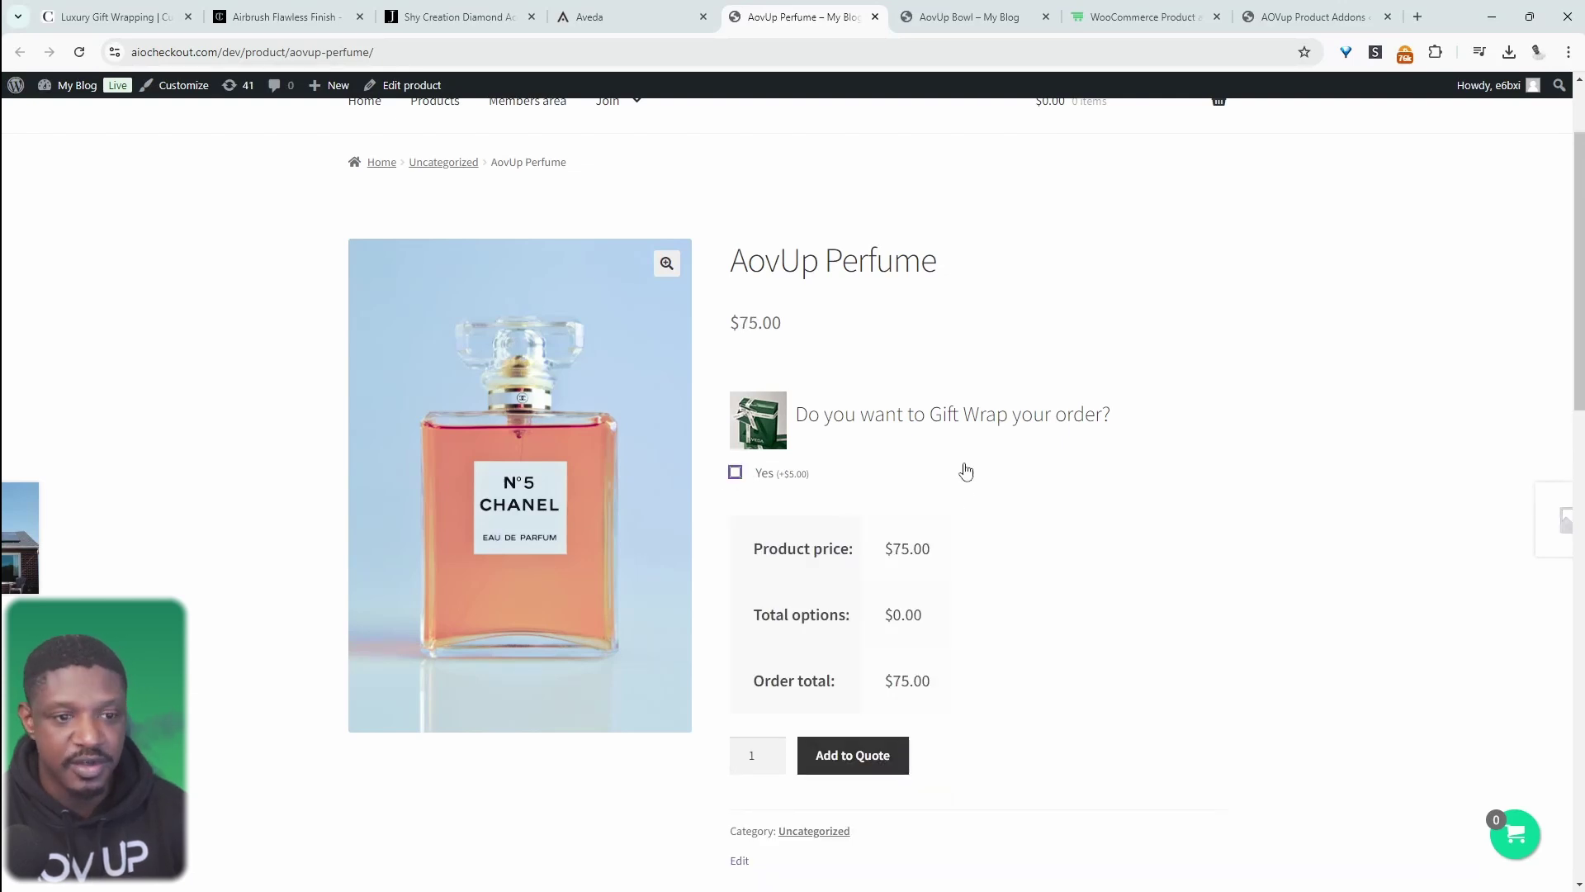
key(ctrl+Tab)
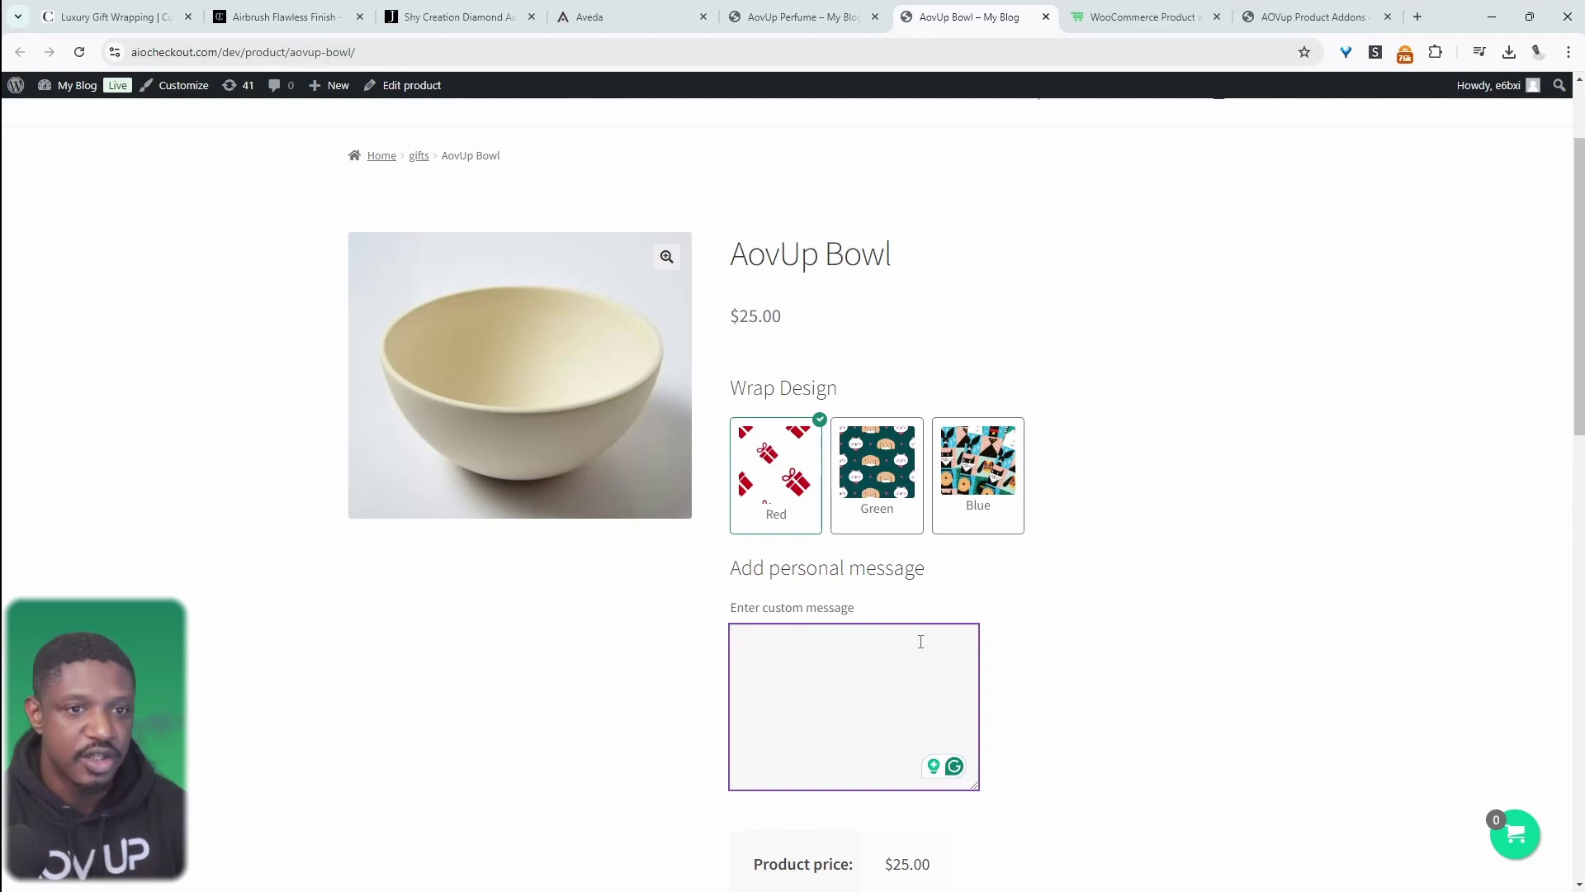
View the AOVup Product Addons plugin page at aovup.com and scroll through its features.
click(1109, 15)
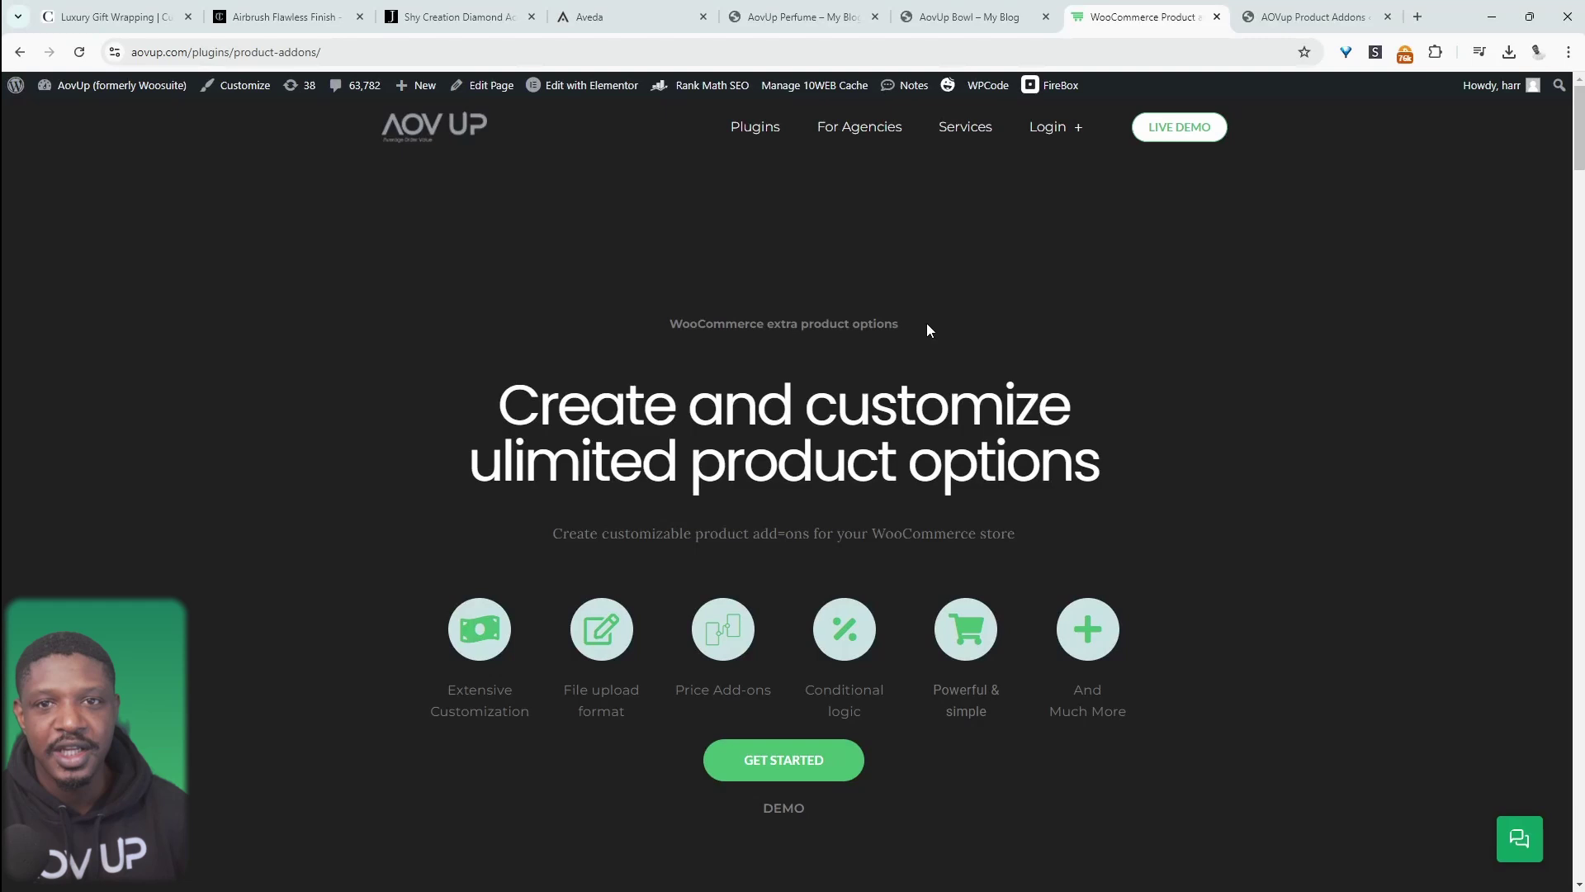
scroll(853, 520, down, 3)
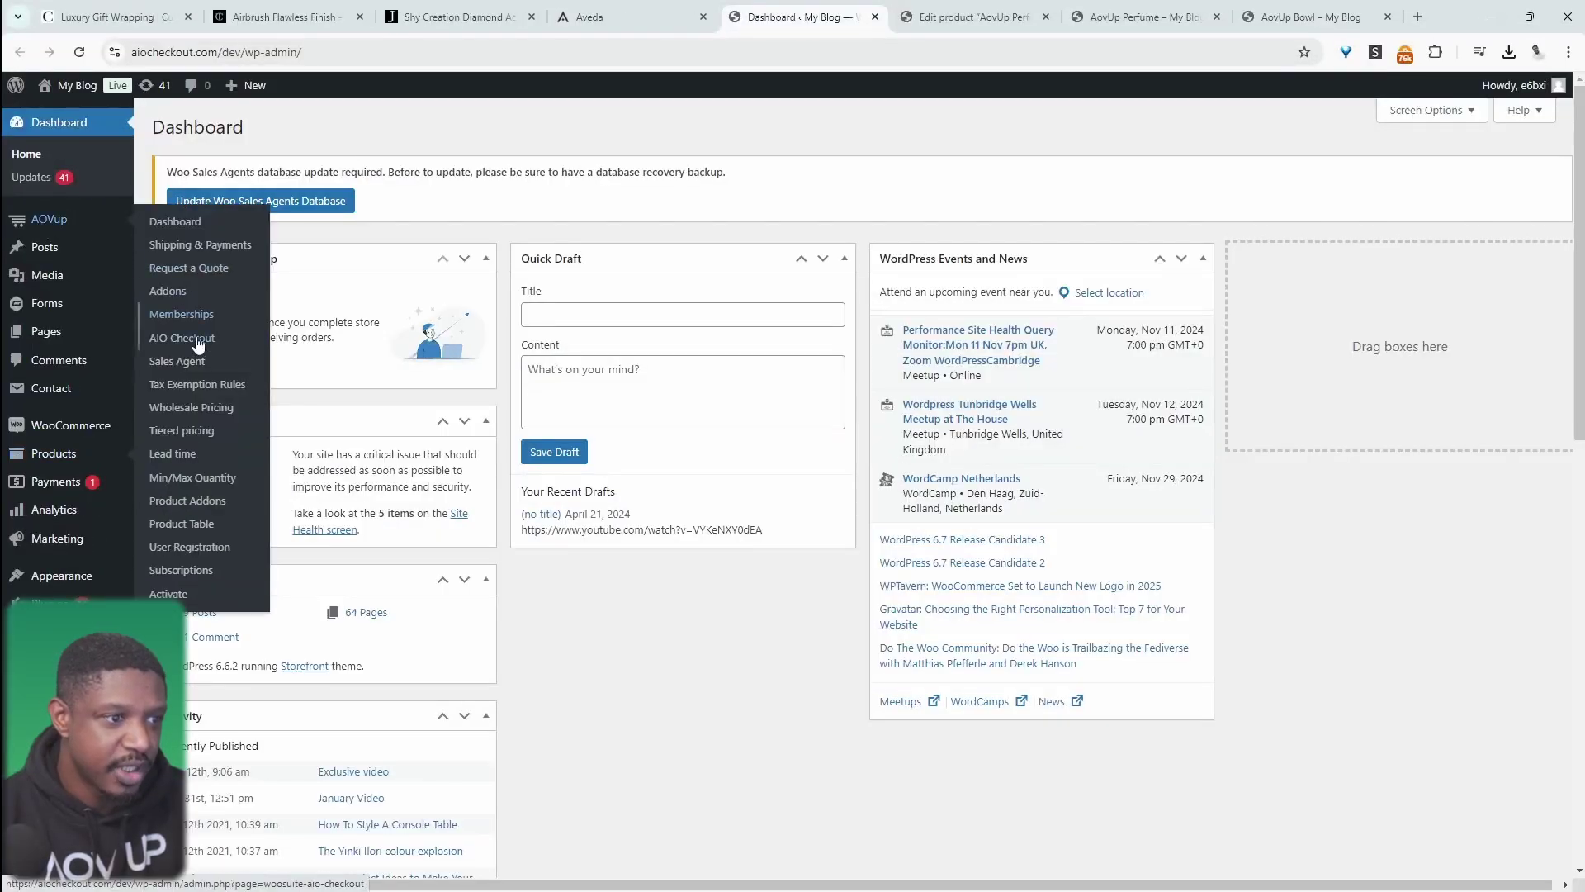
Create a new Product Addons option set named 'gift wrap'.
click(202, 502)
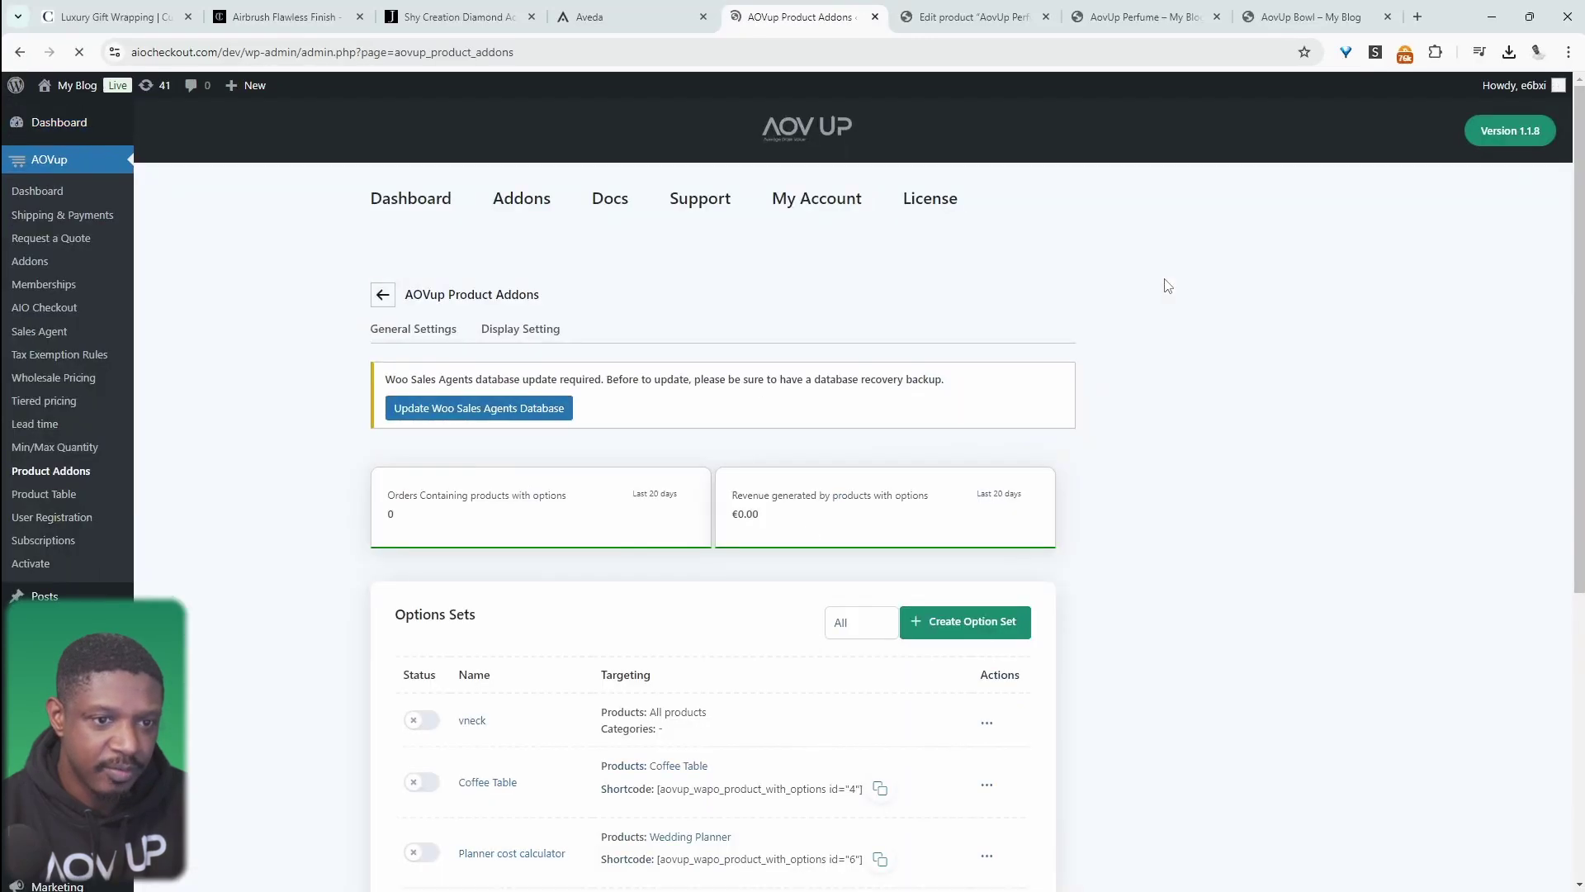
click(986, 620)
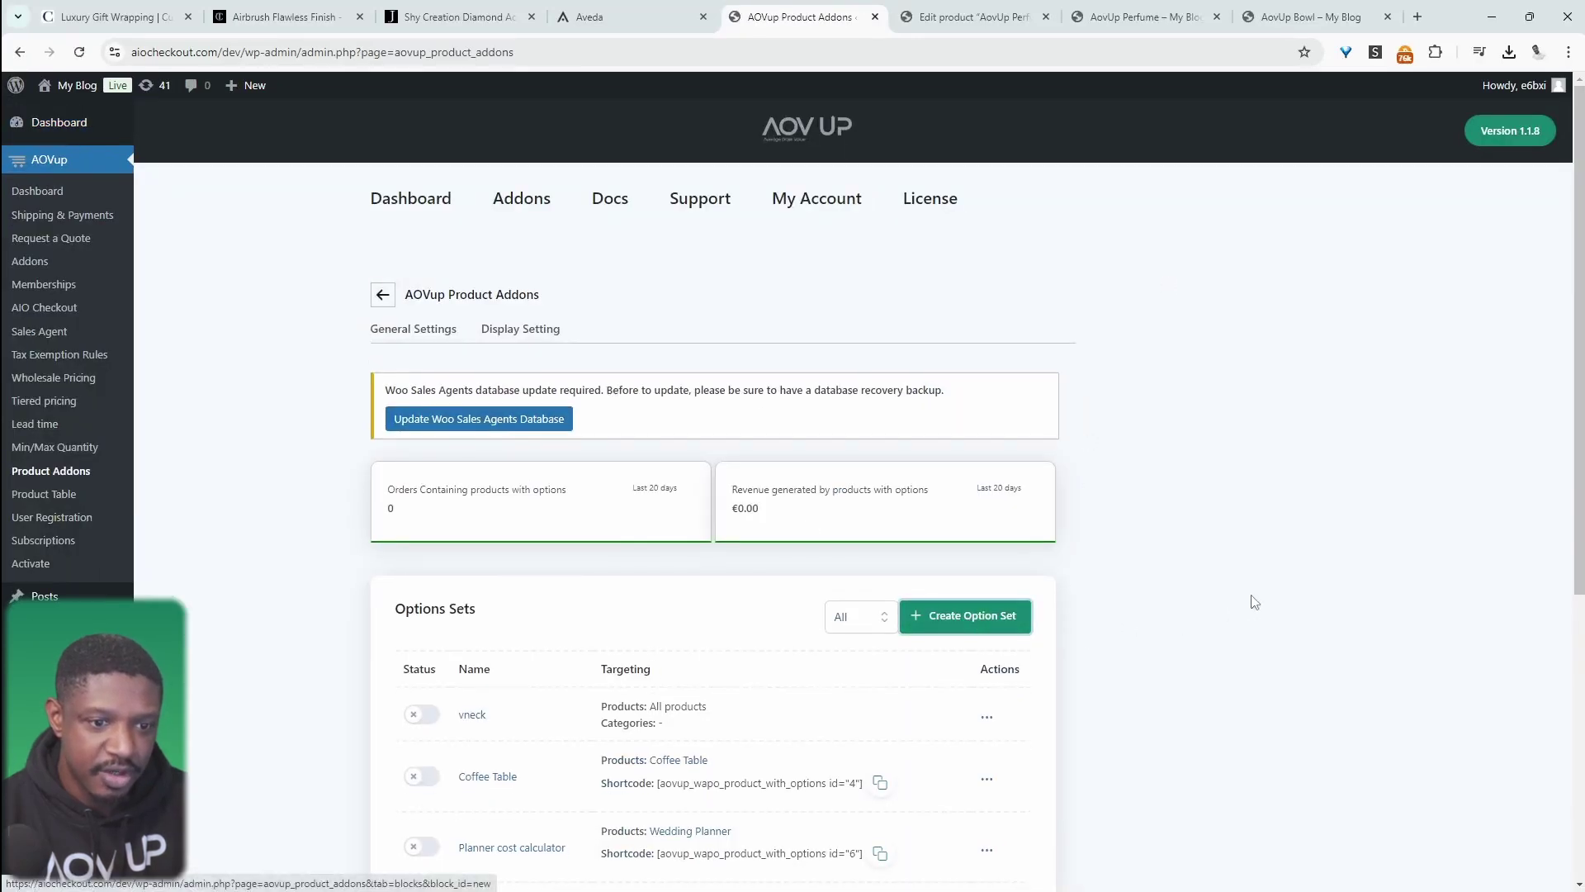
scroll(688, 422, down, 1)
click(624, 474)
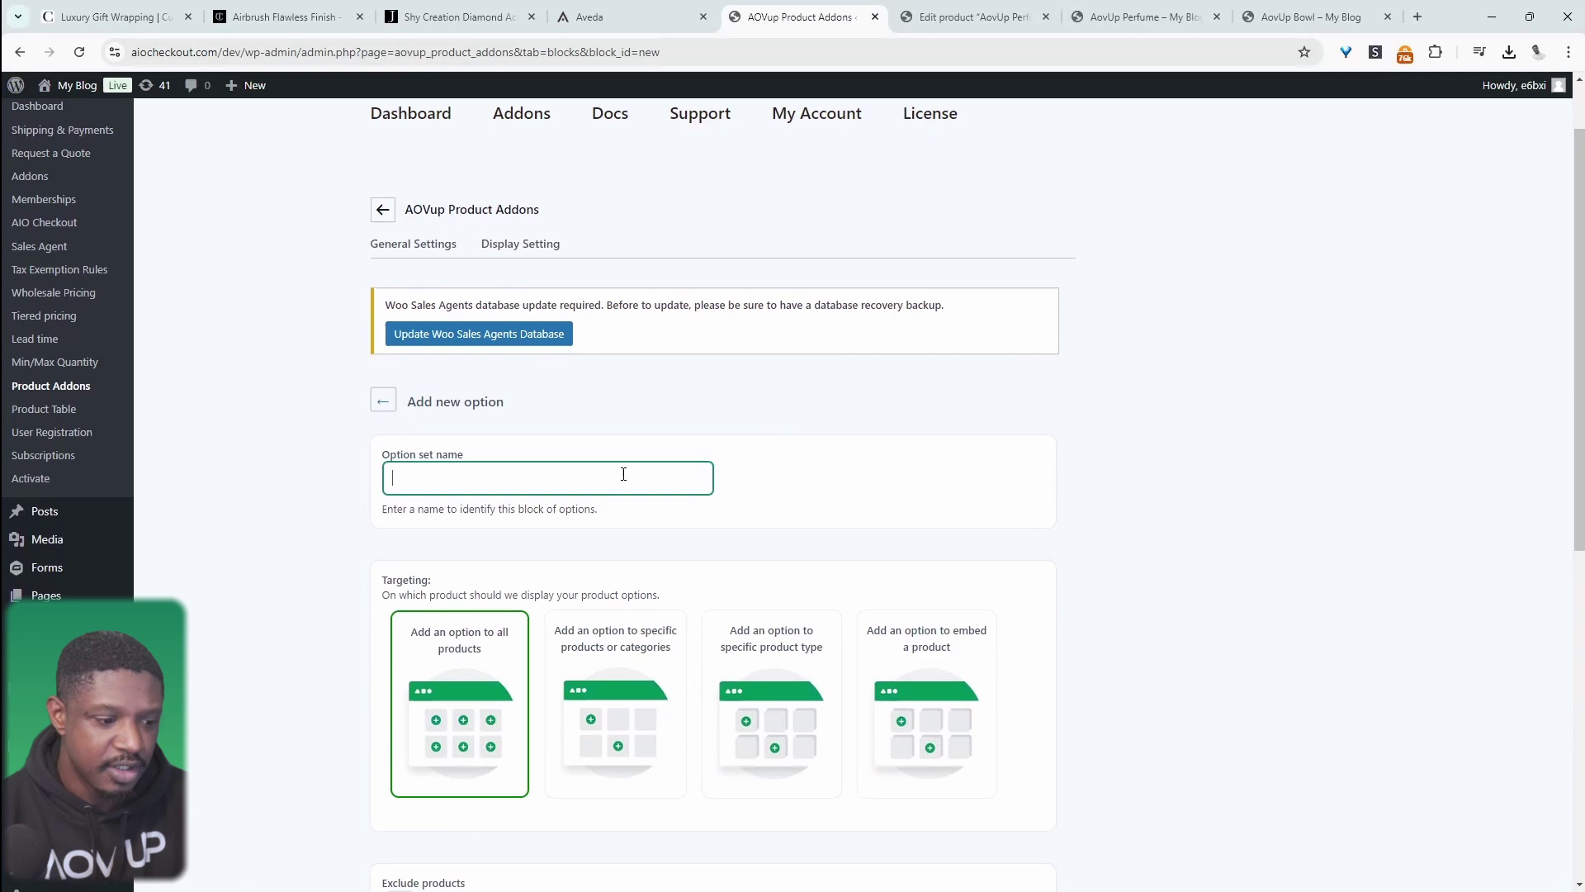
text(gift wrap)
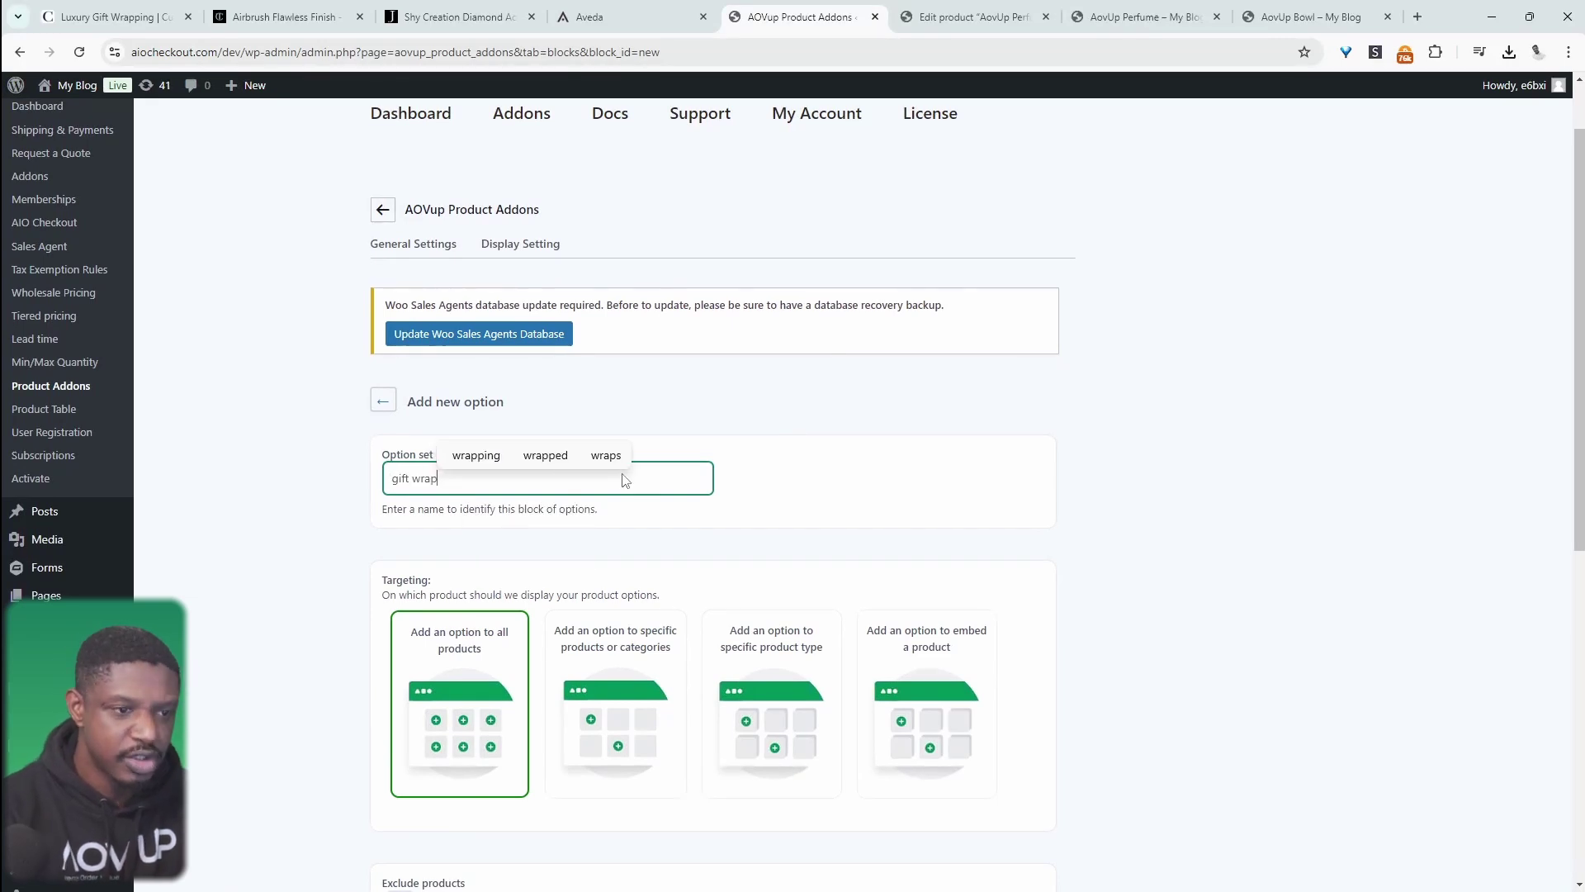
Target specific products, searching 'aovu' and selecting AovUp Perfume (#1222).
scroll(702, 486, down, 1)
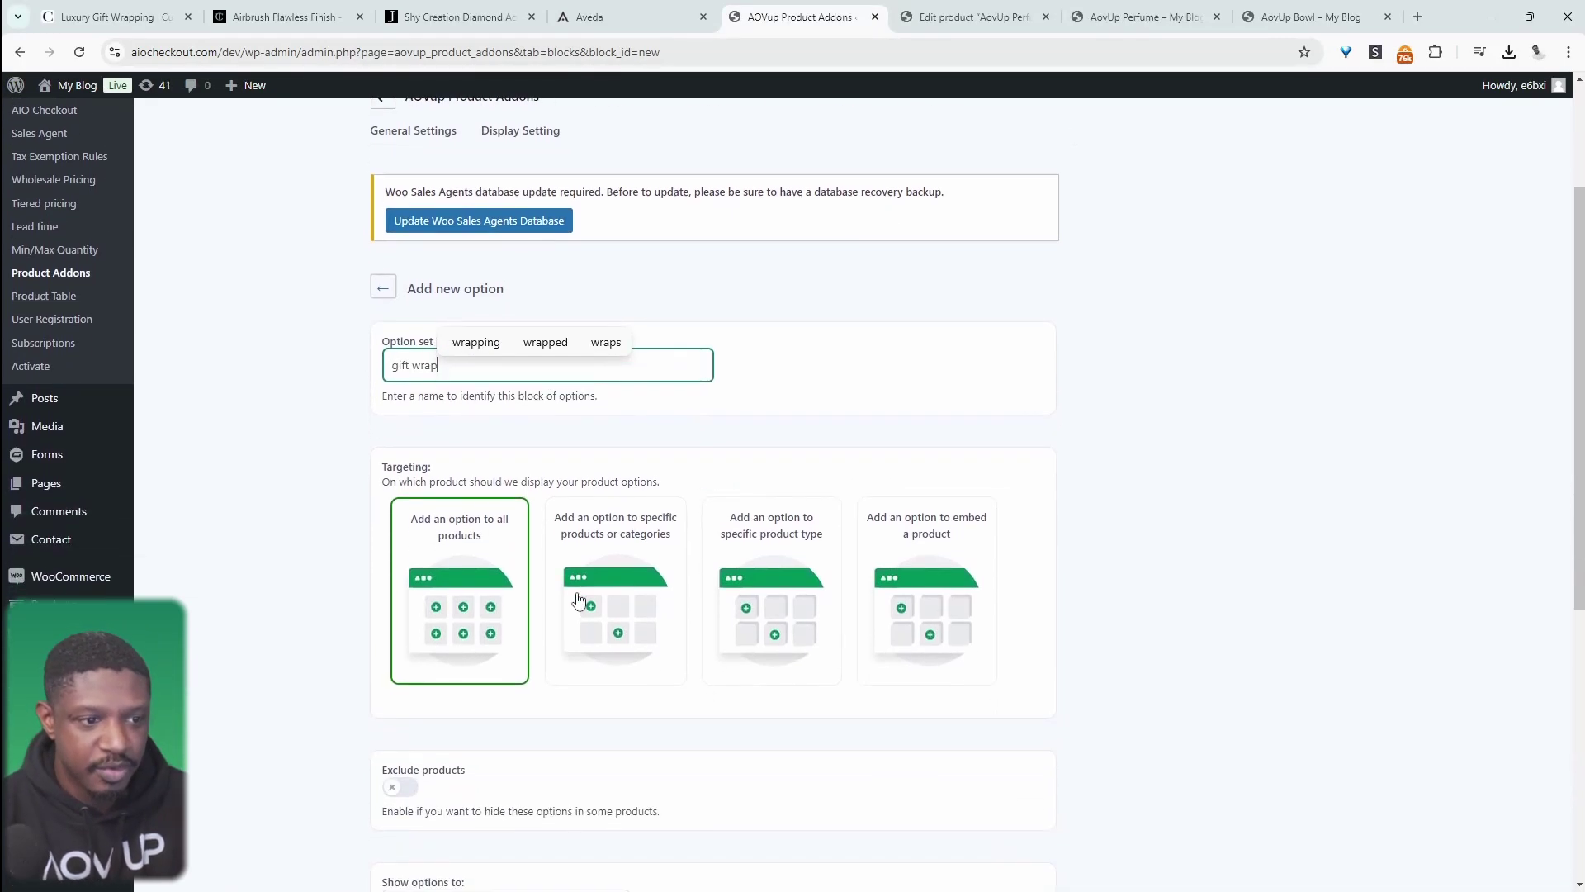
scroll(579, 600, down, 1)
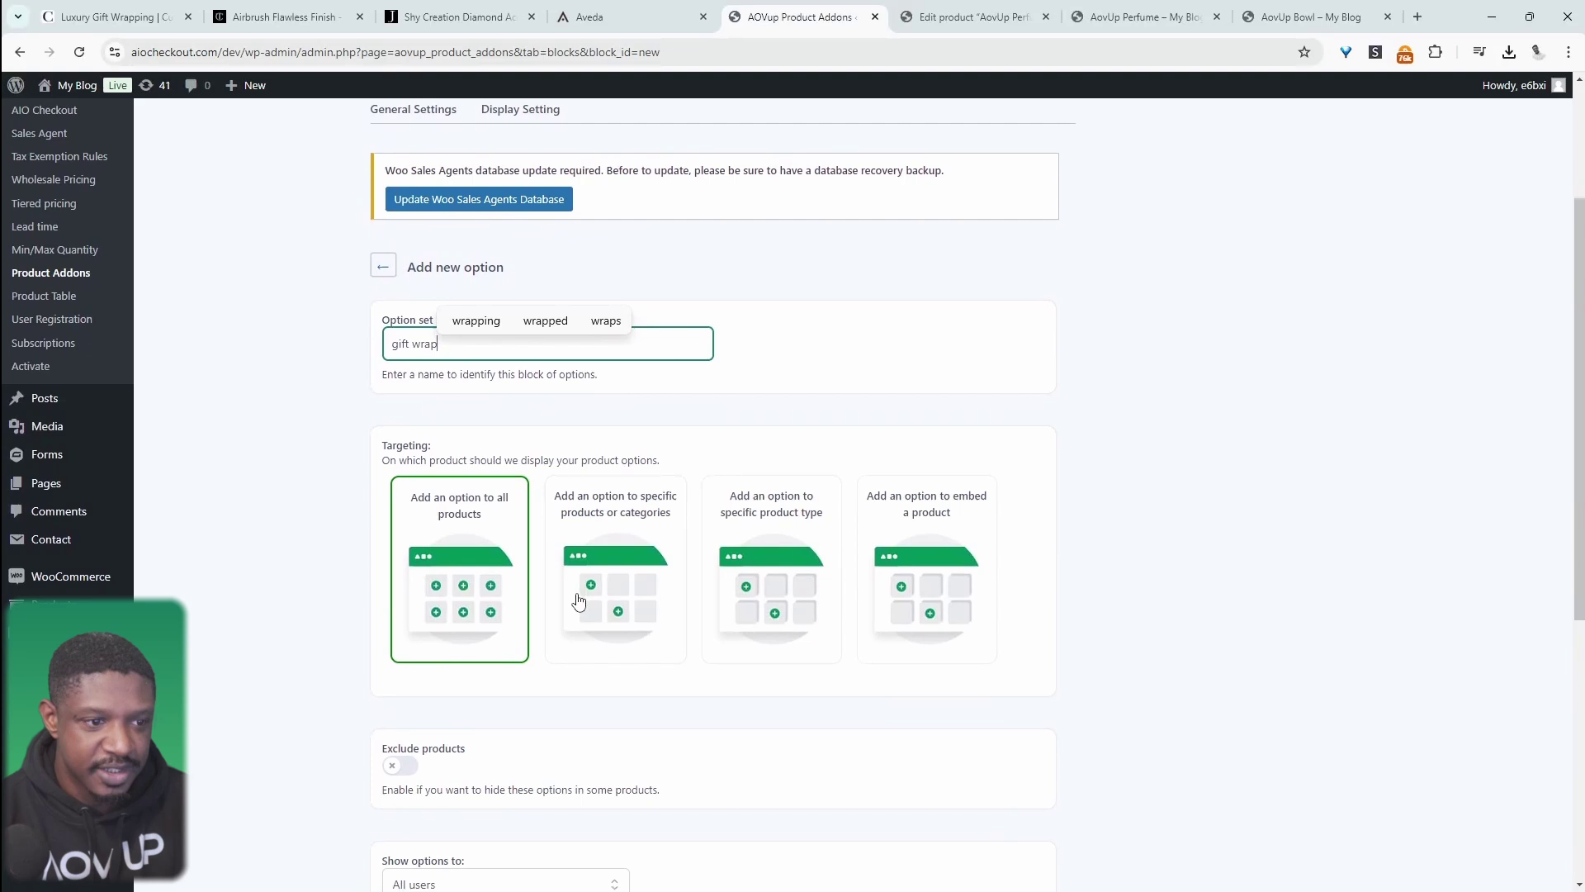
scroll(626, 577, down, 3)
click(649, 356)
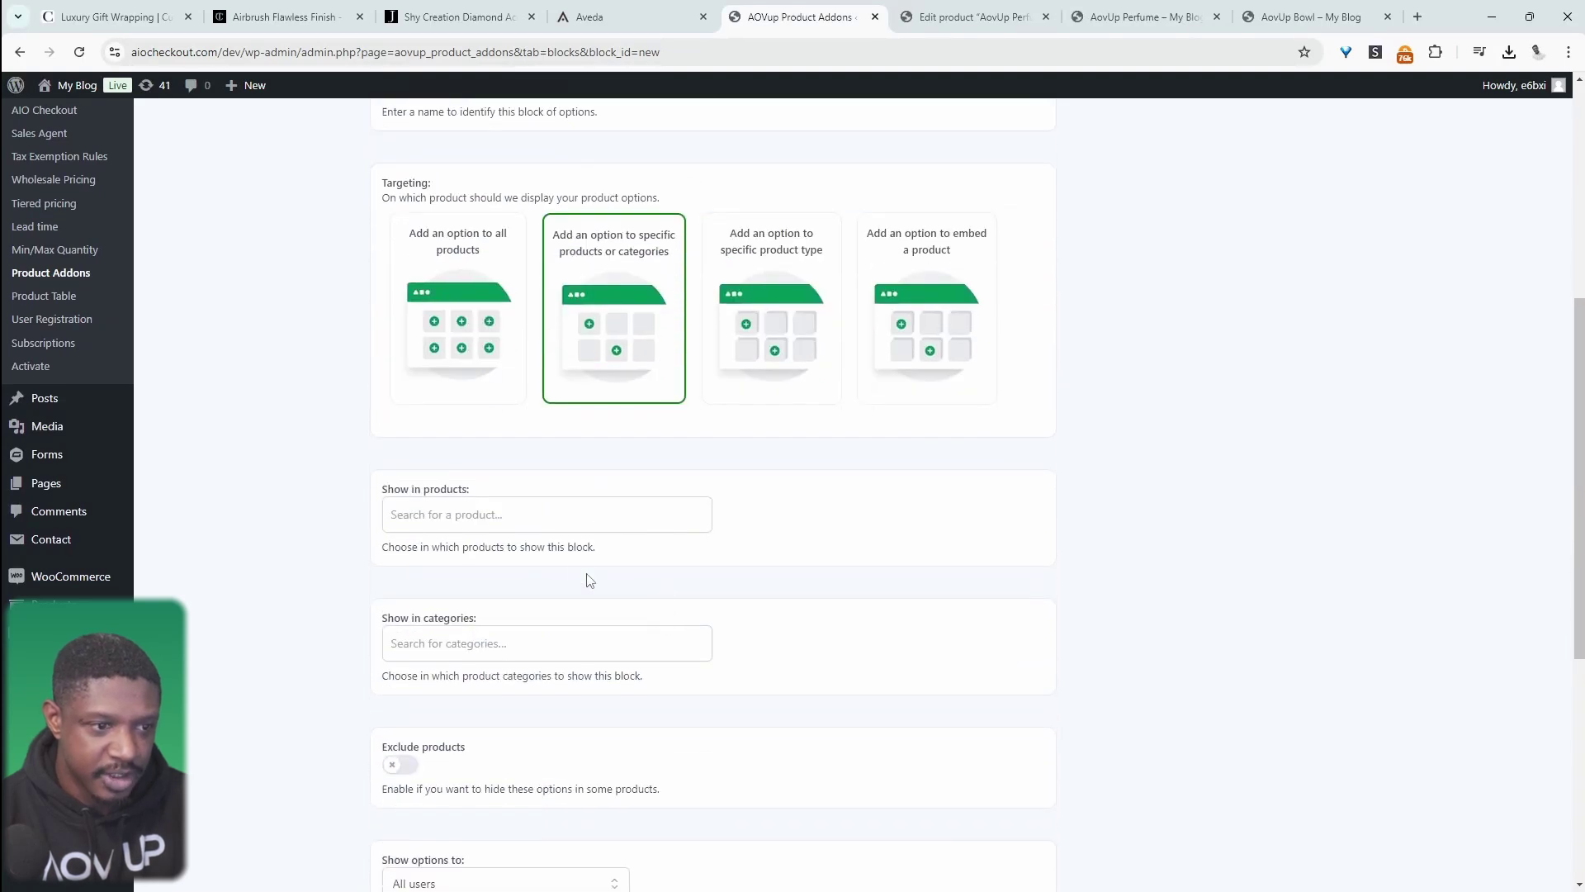
click(541, 522)
text(aovup)
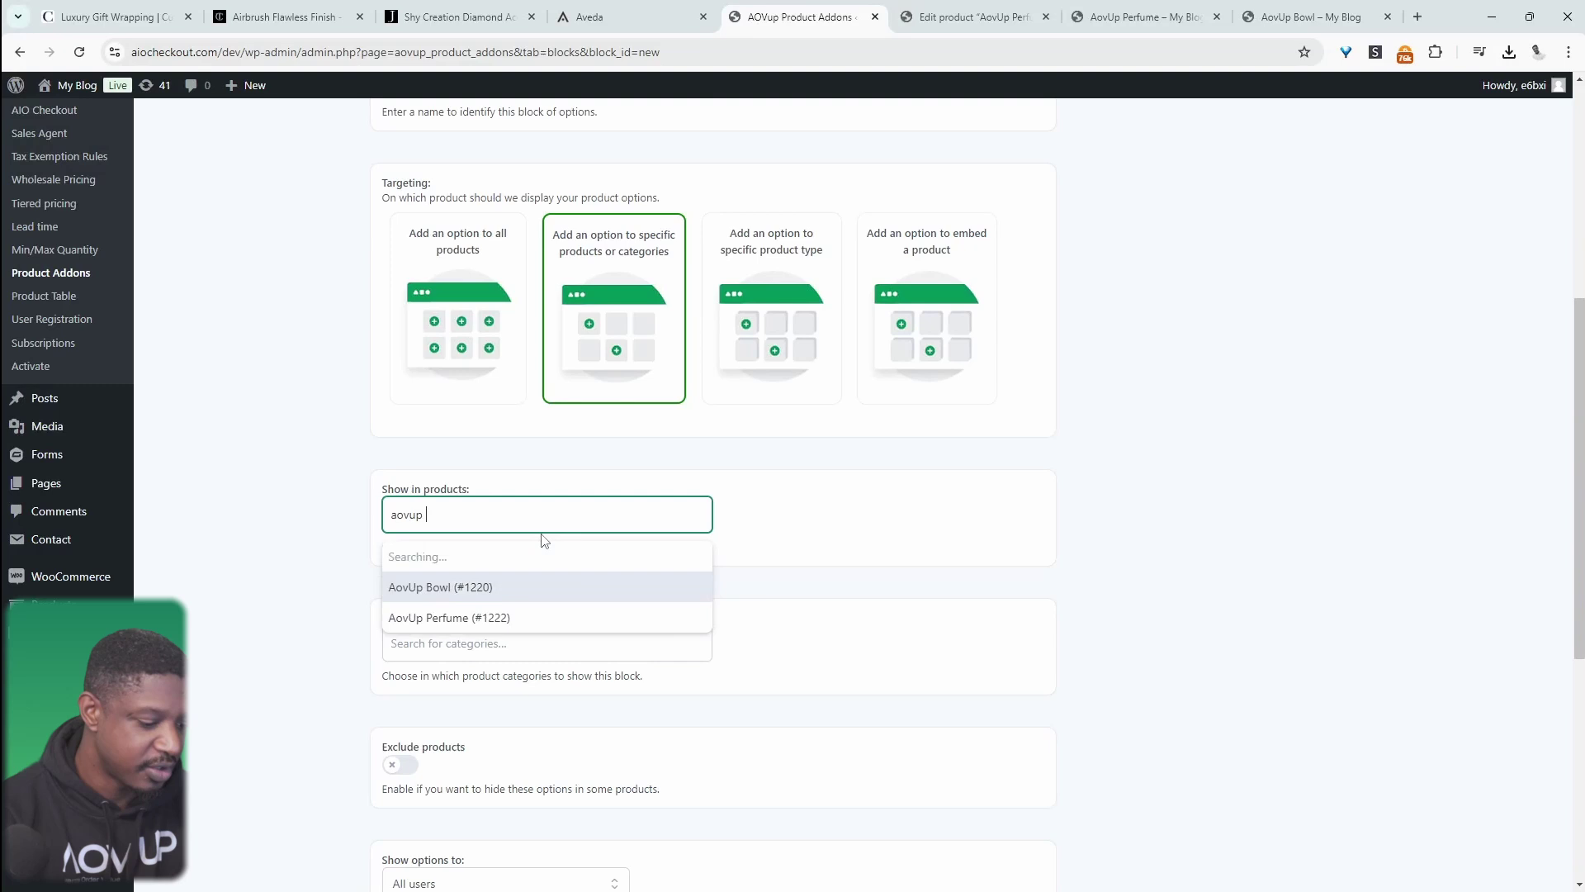
click(528, 587)
scroll(785, 608, down, 5)
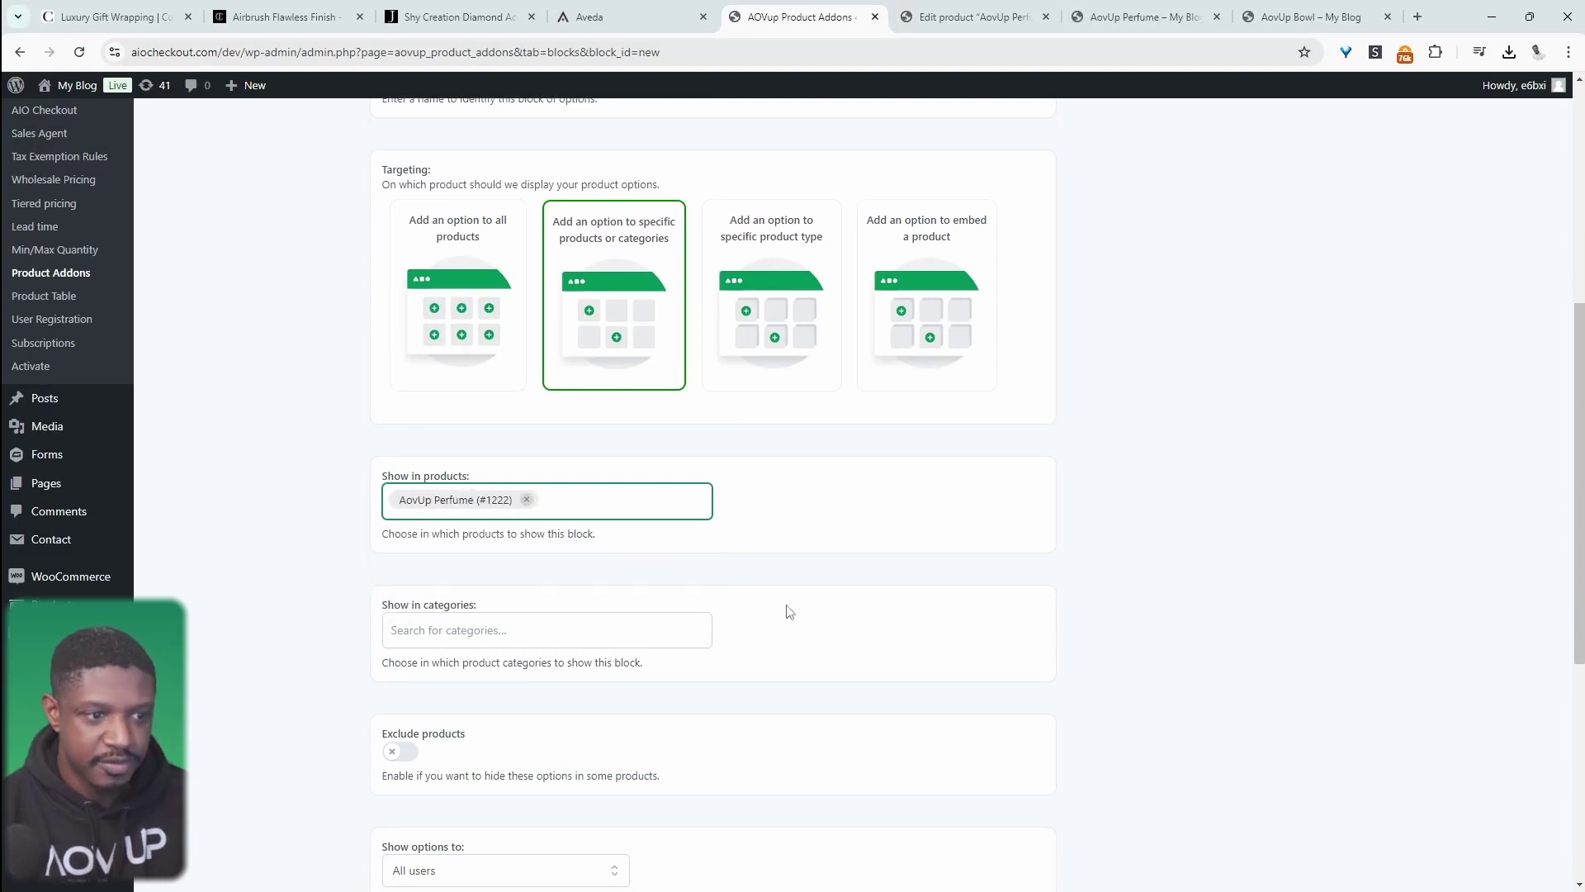
Add a checkbox option labelled 'Yes' with the gift wrap picture as its image.
click(678, 686)
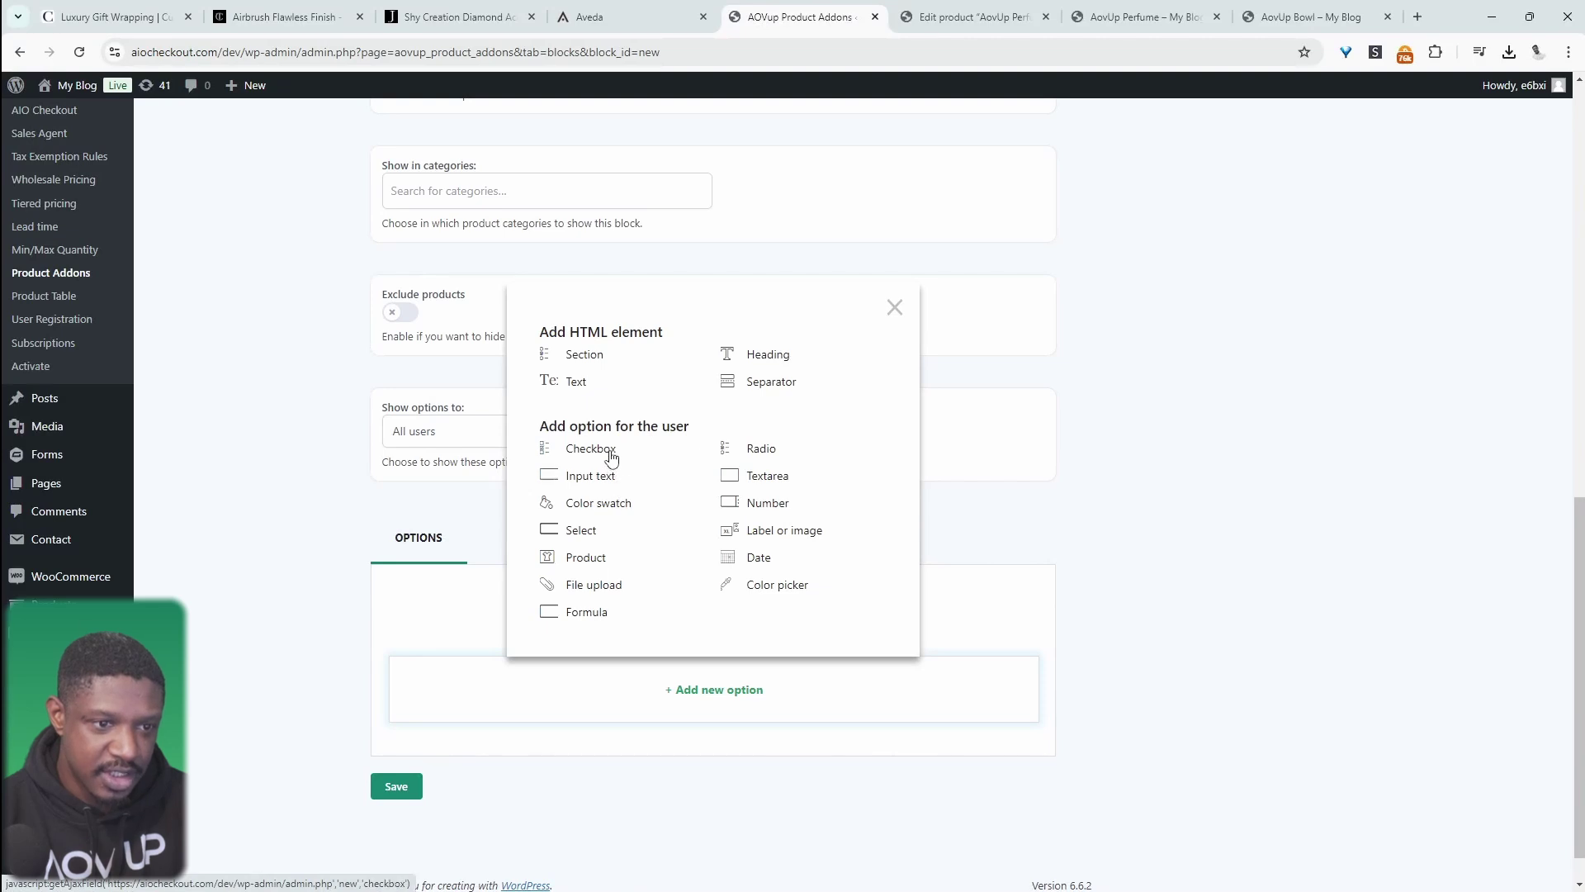
click(611, 457)
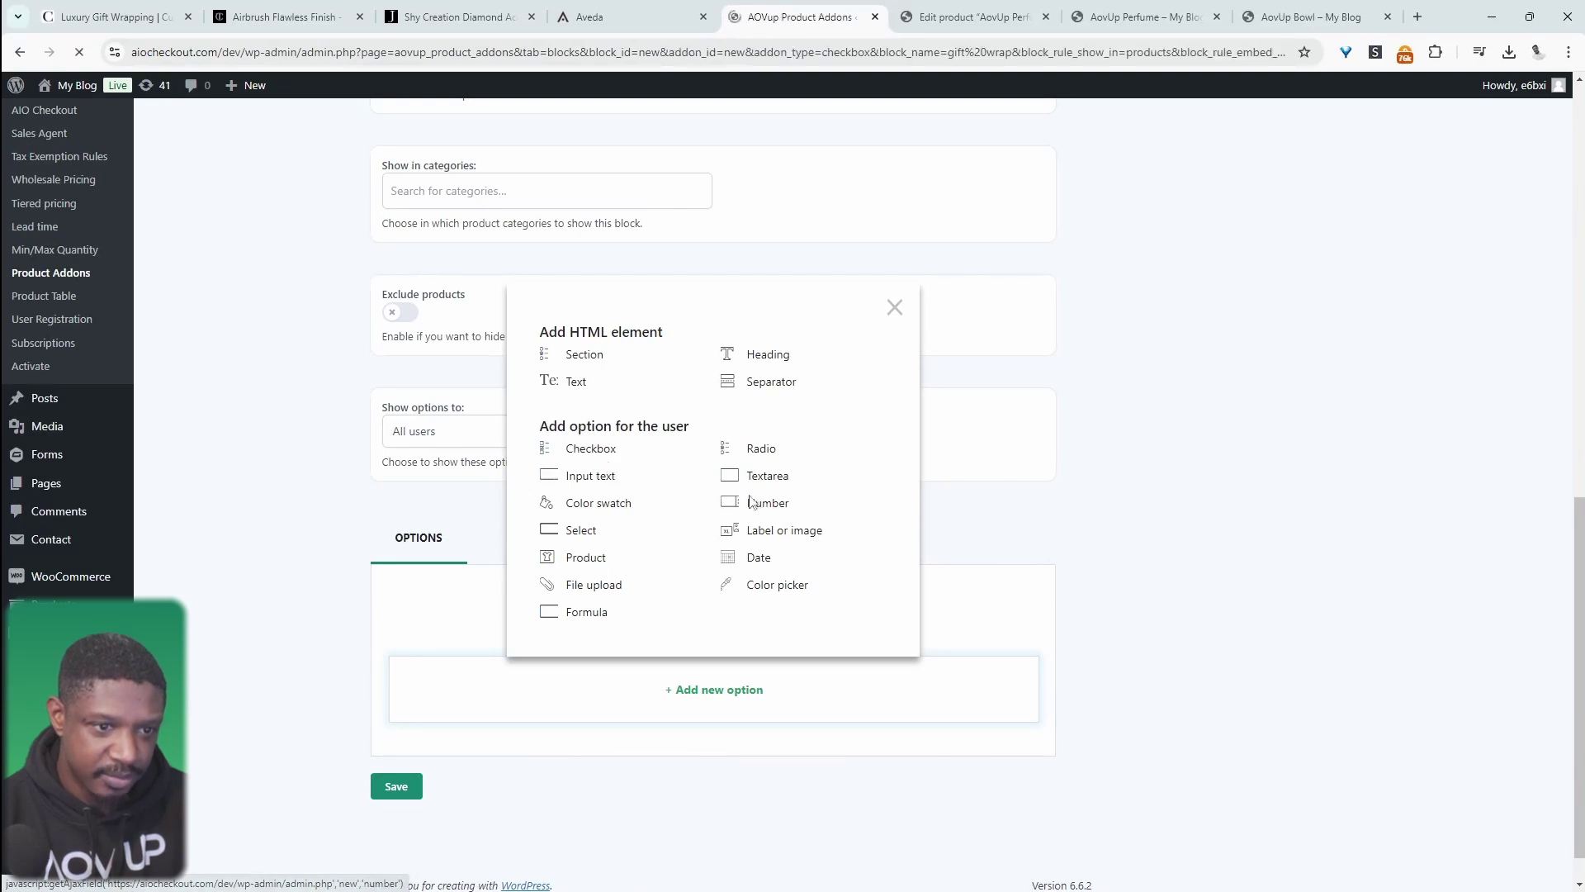
scroll(1178, 586, down, 2)
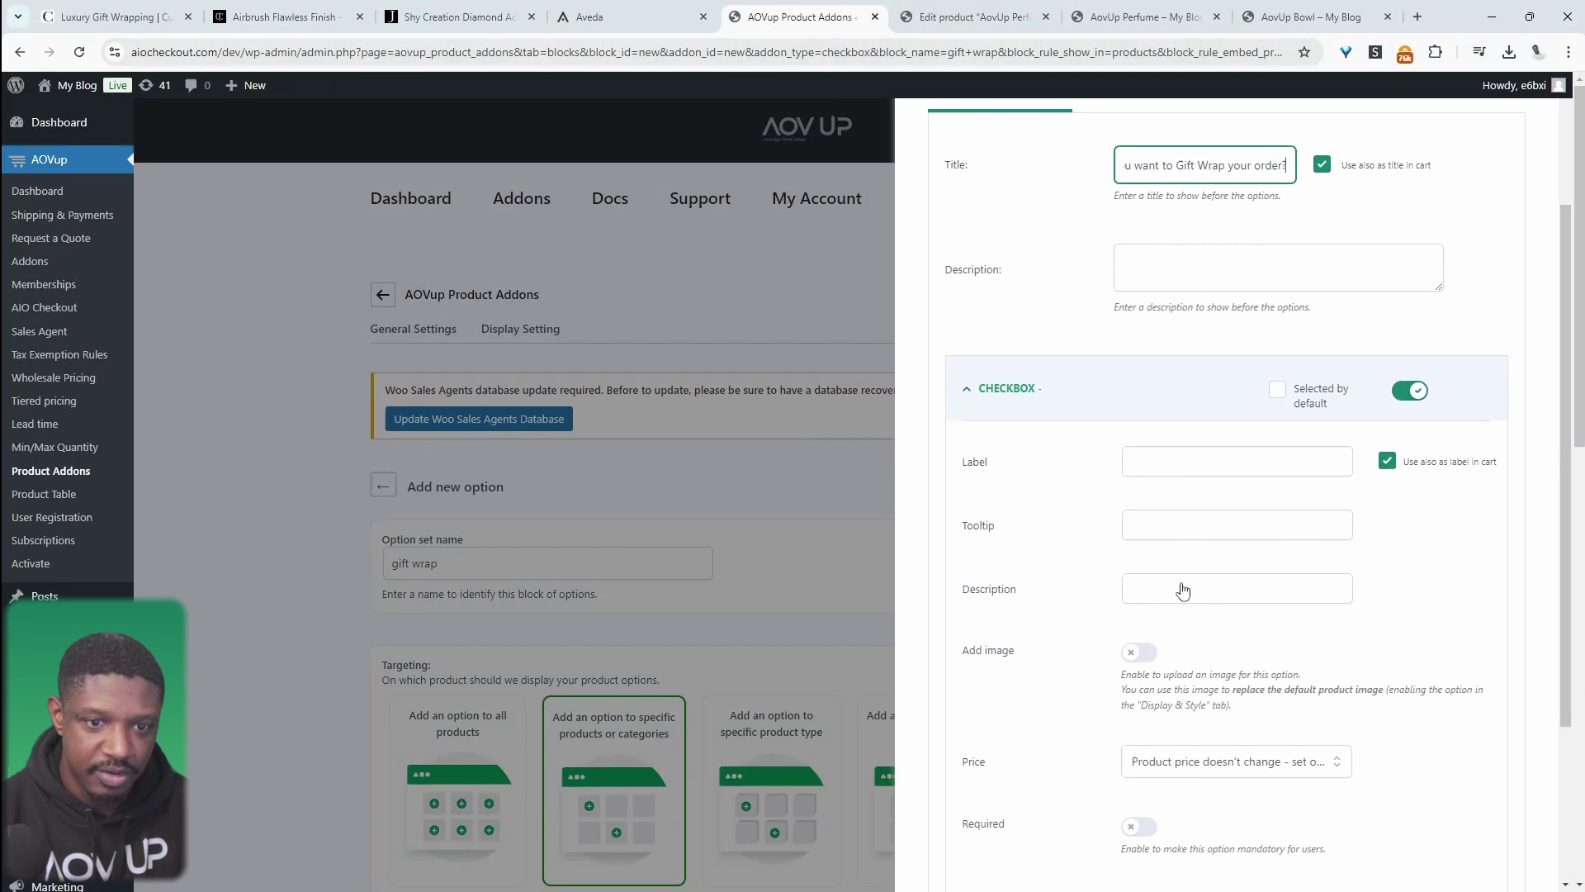
click(1143, 472)
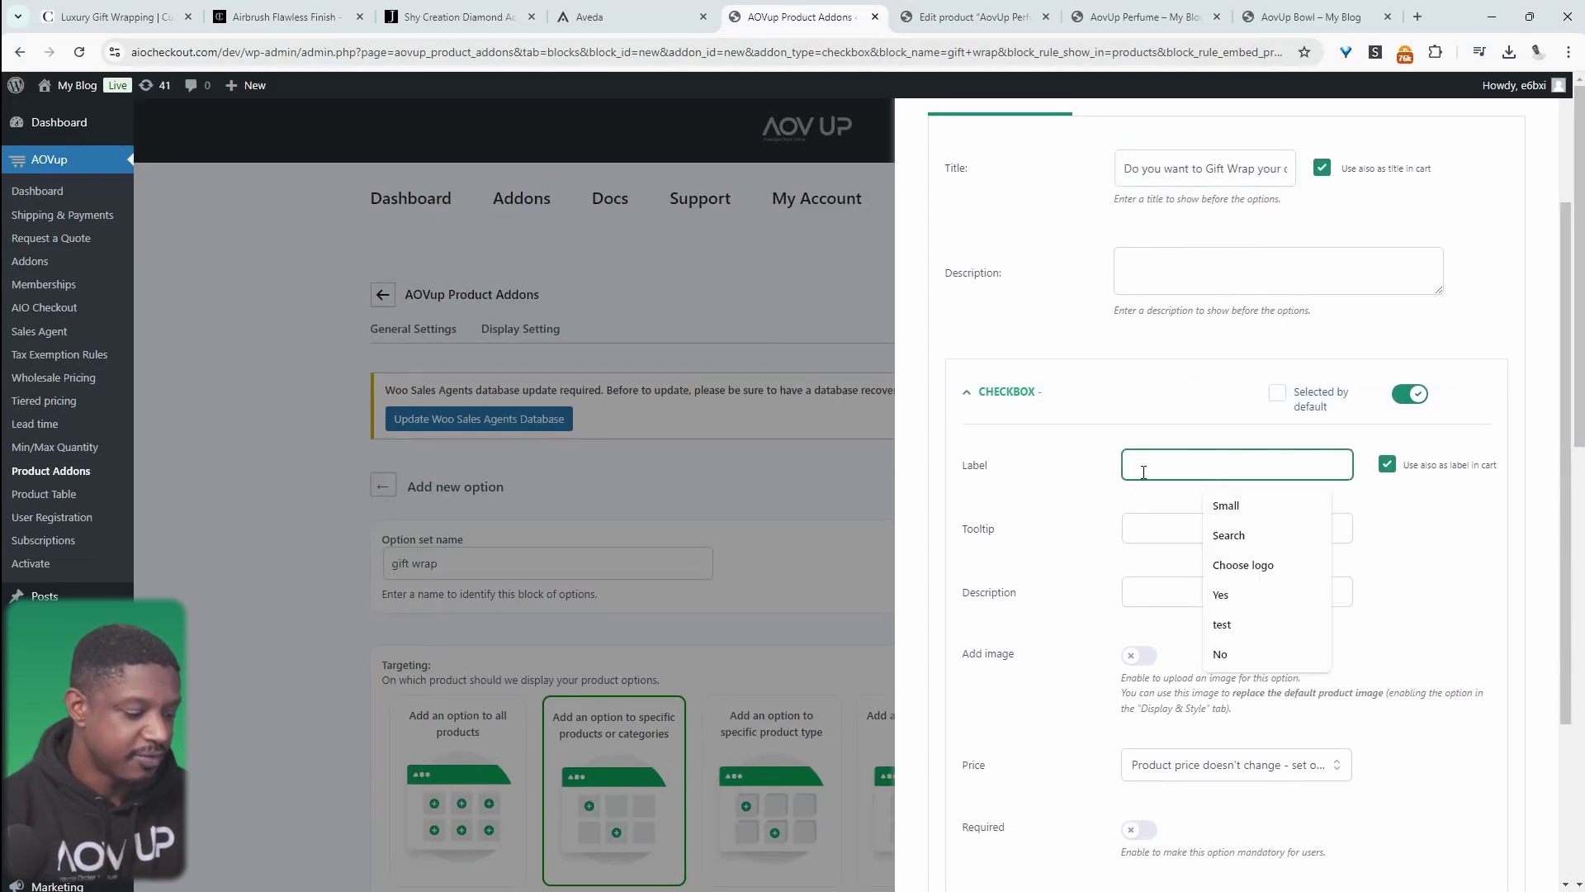
text(Yes)
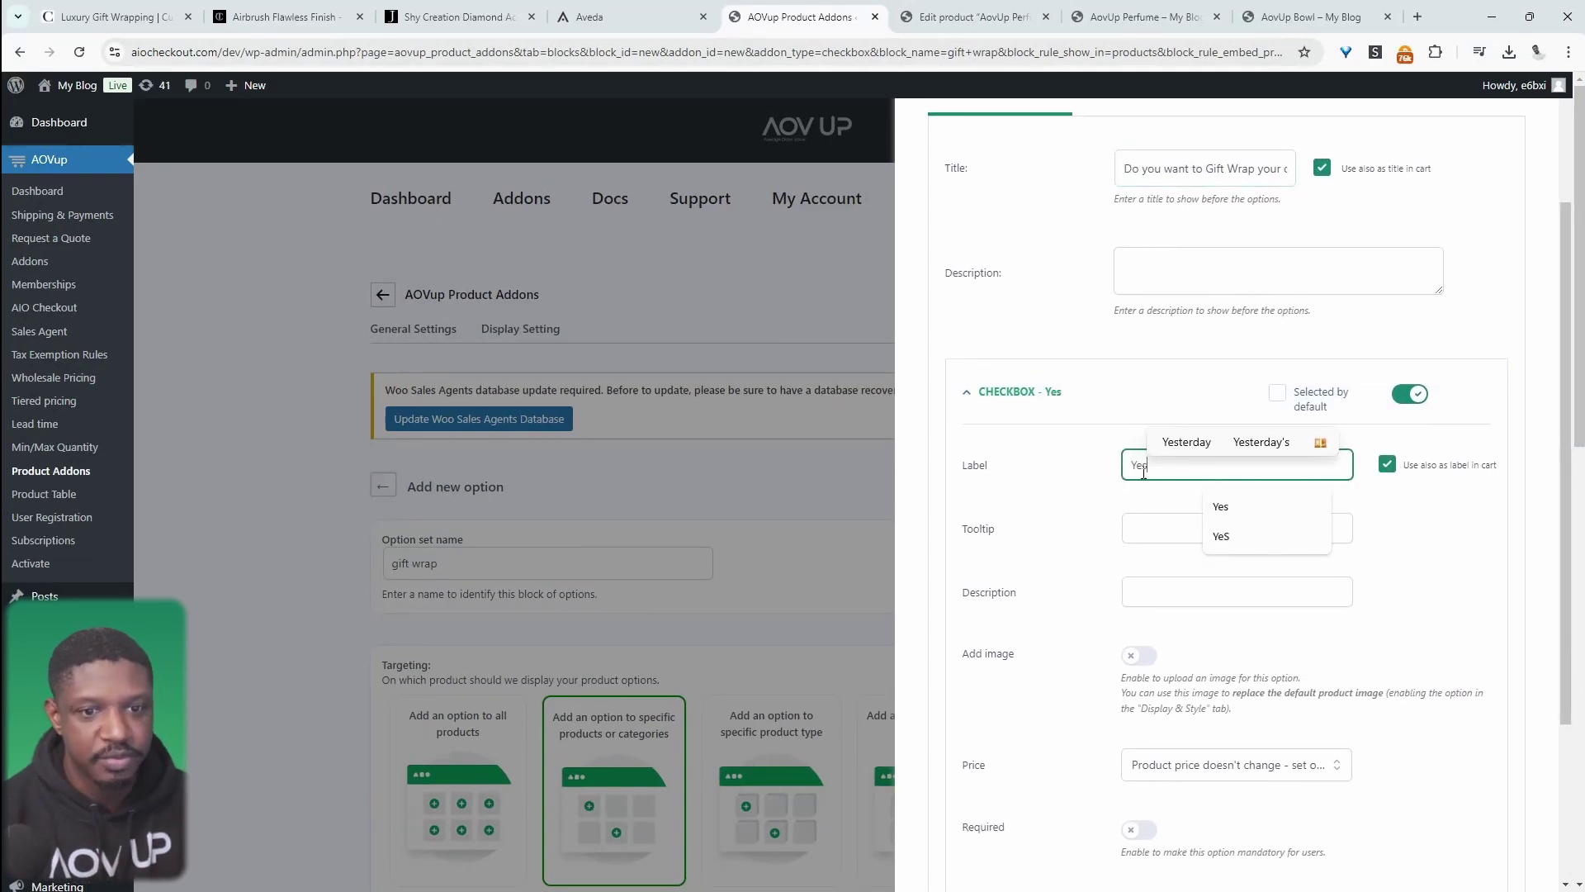
scroll(1144, 472, down, 2)
click(1140, 438)
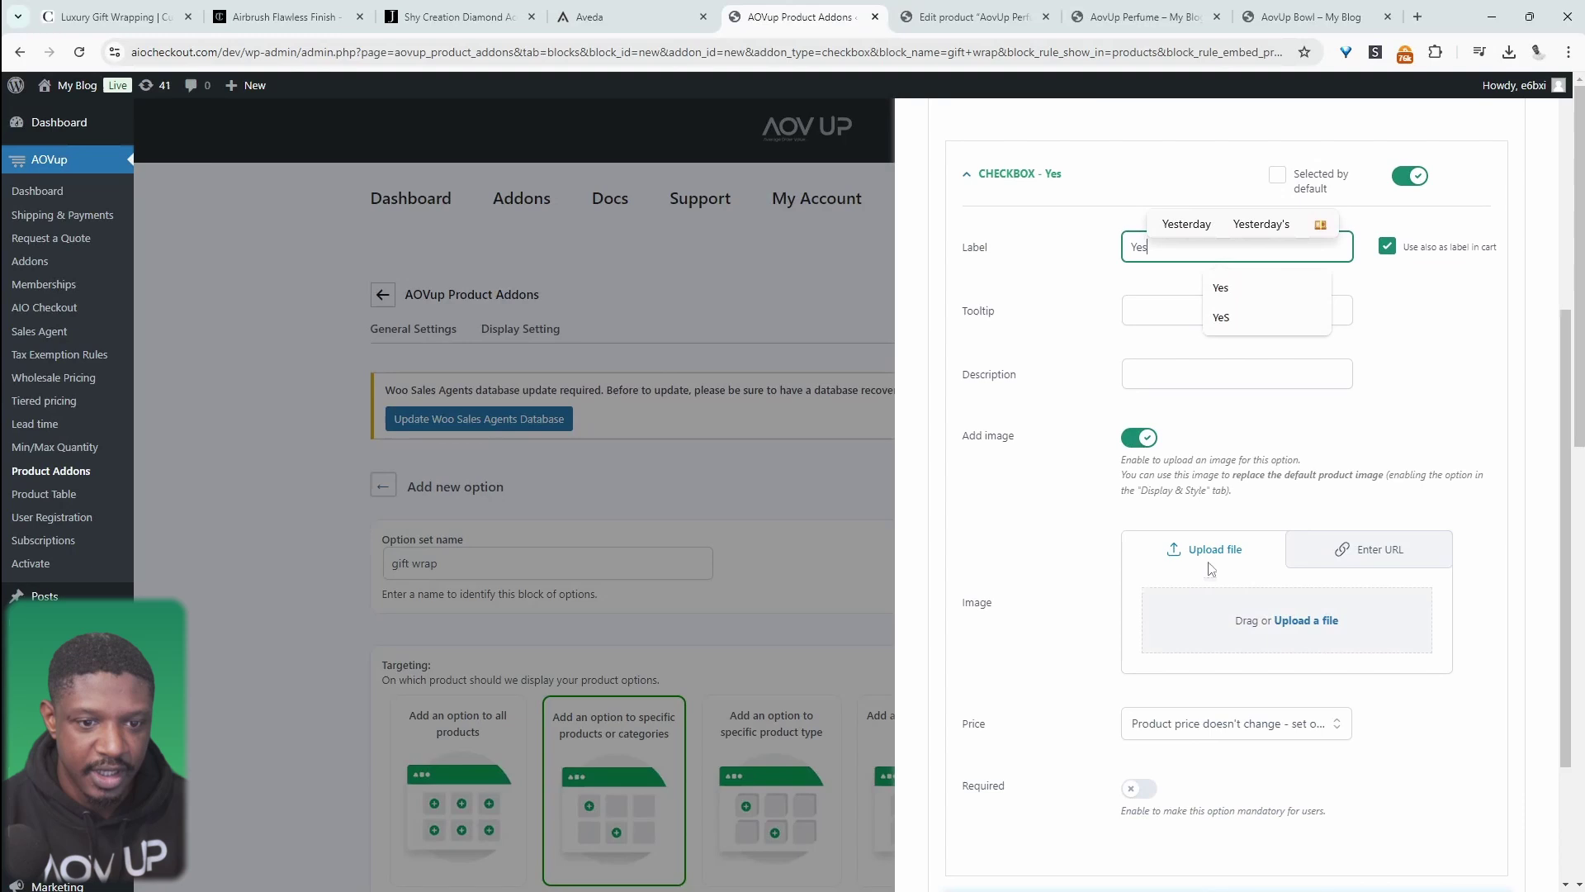
click(1325, 636)
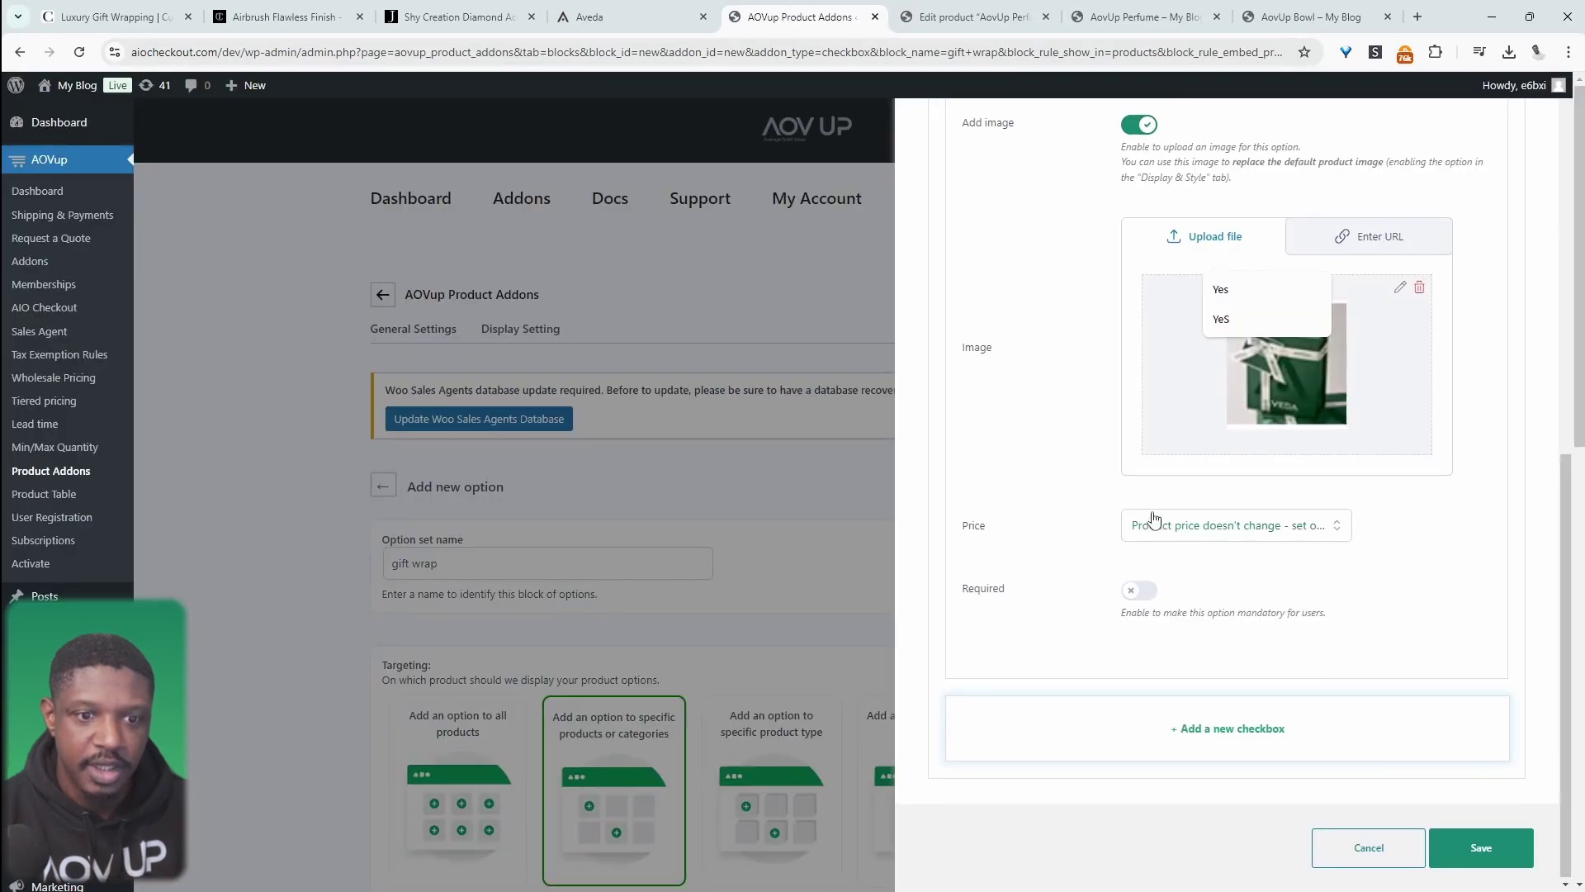
Make the option a product price increase of a fixed 5, and save it.
click(1154, 528)
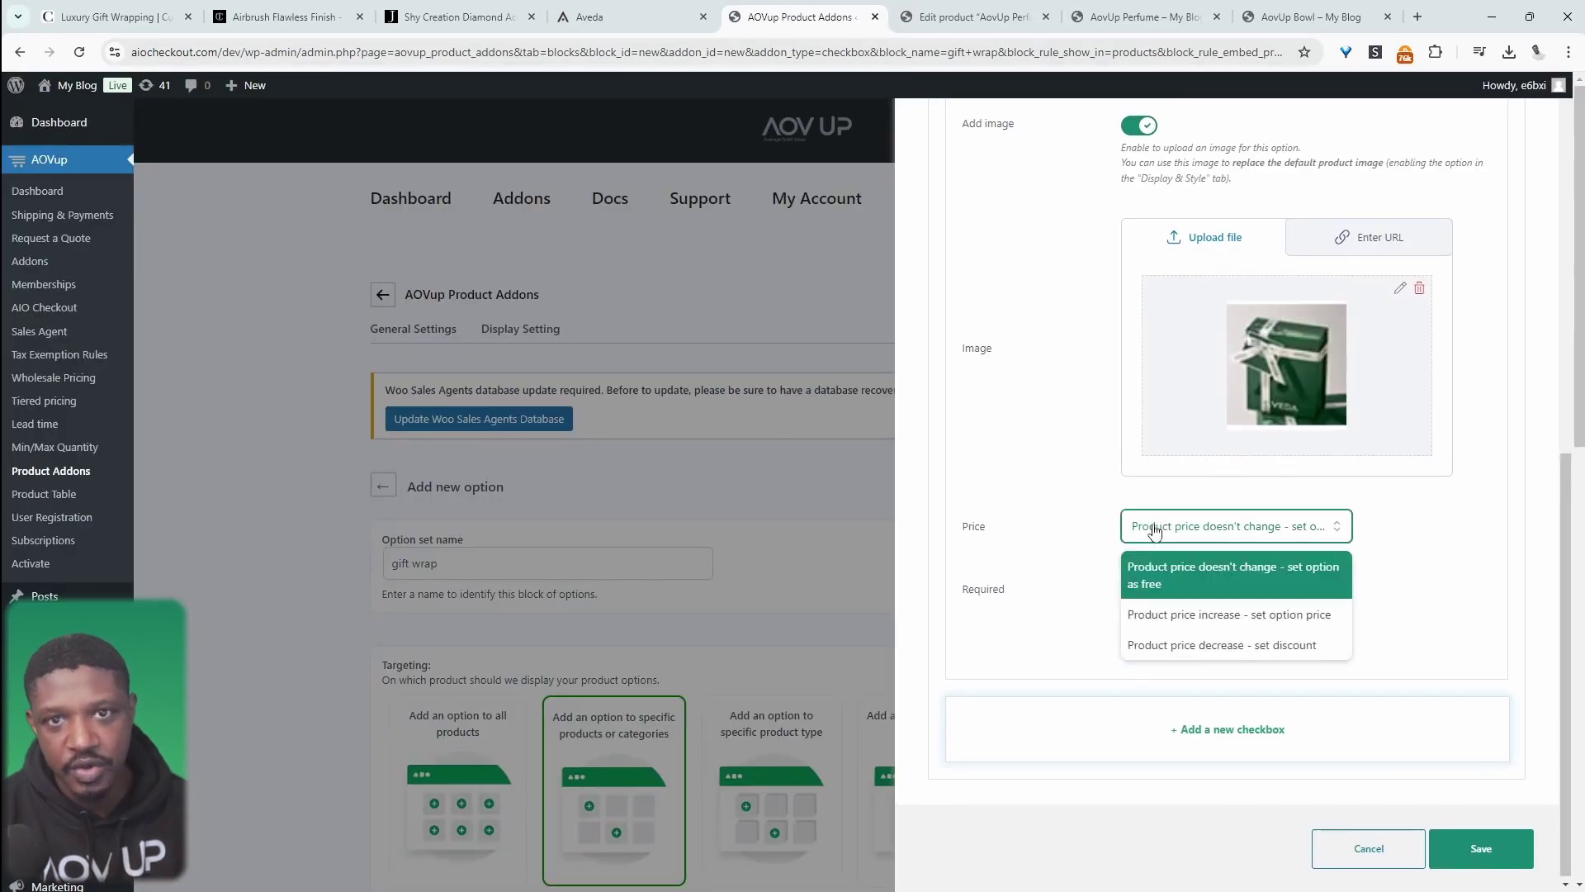
click(1271, 621)
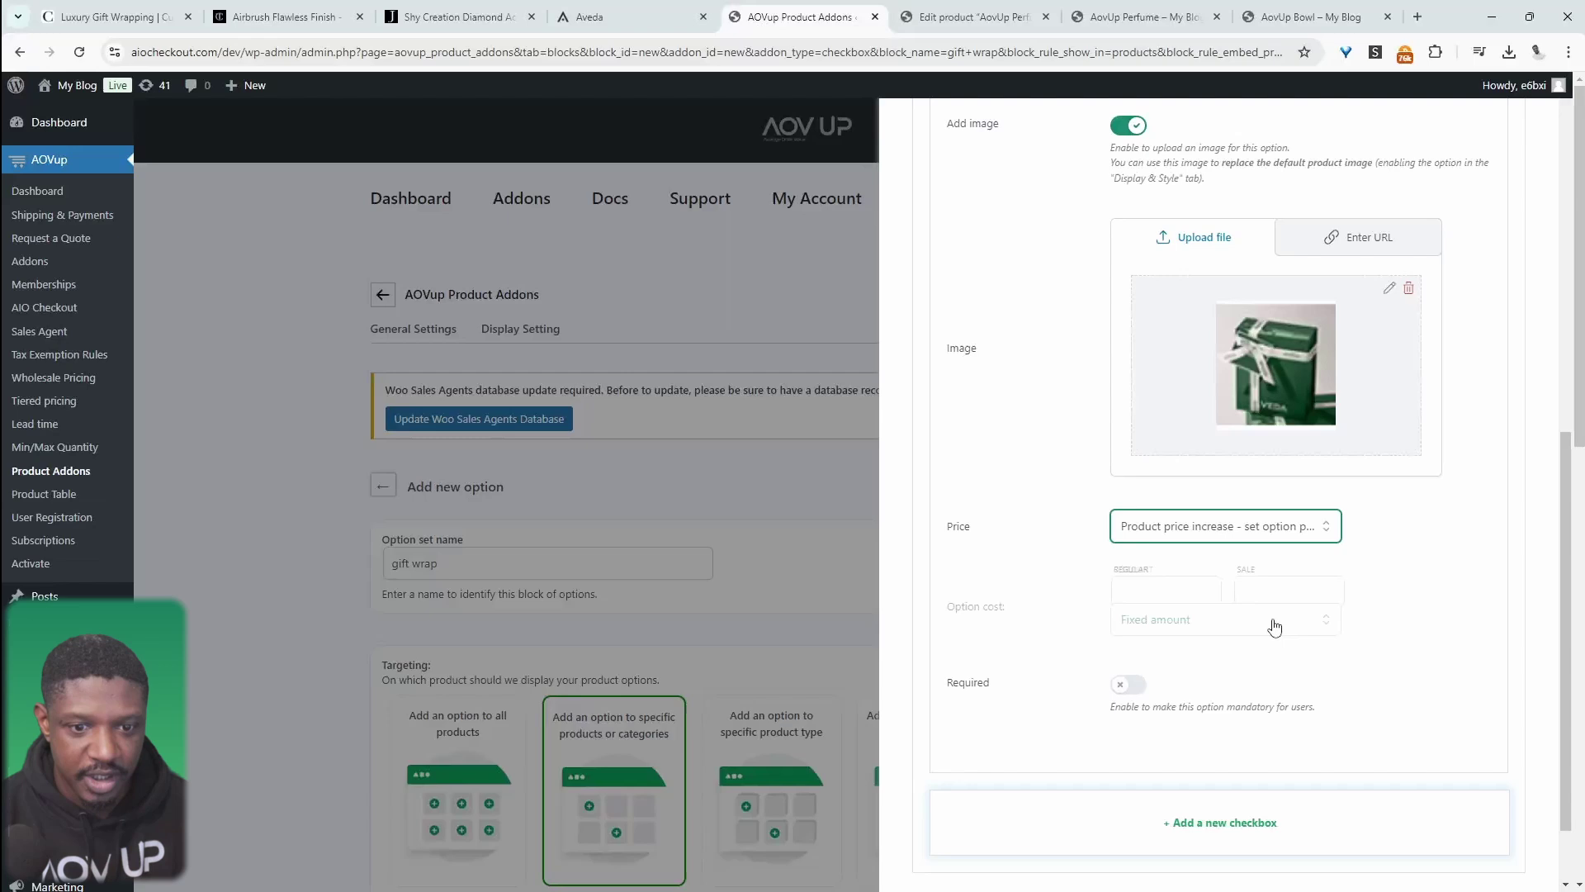
click(1168, 582)
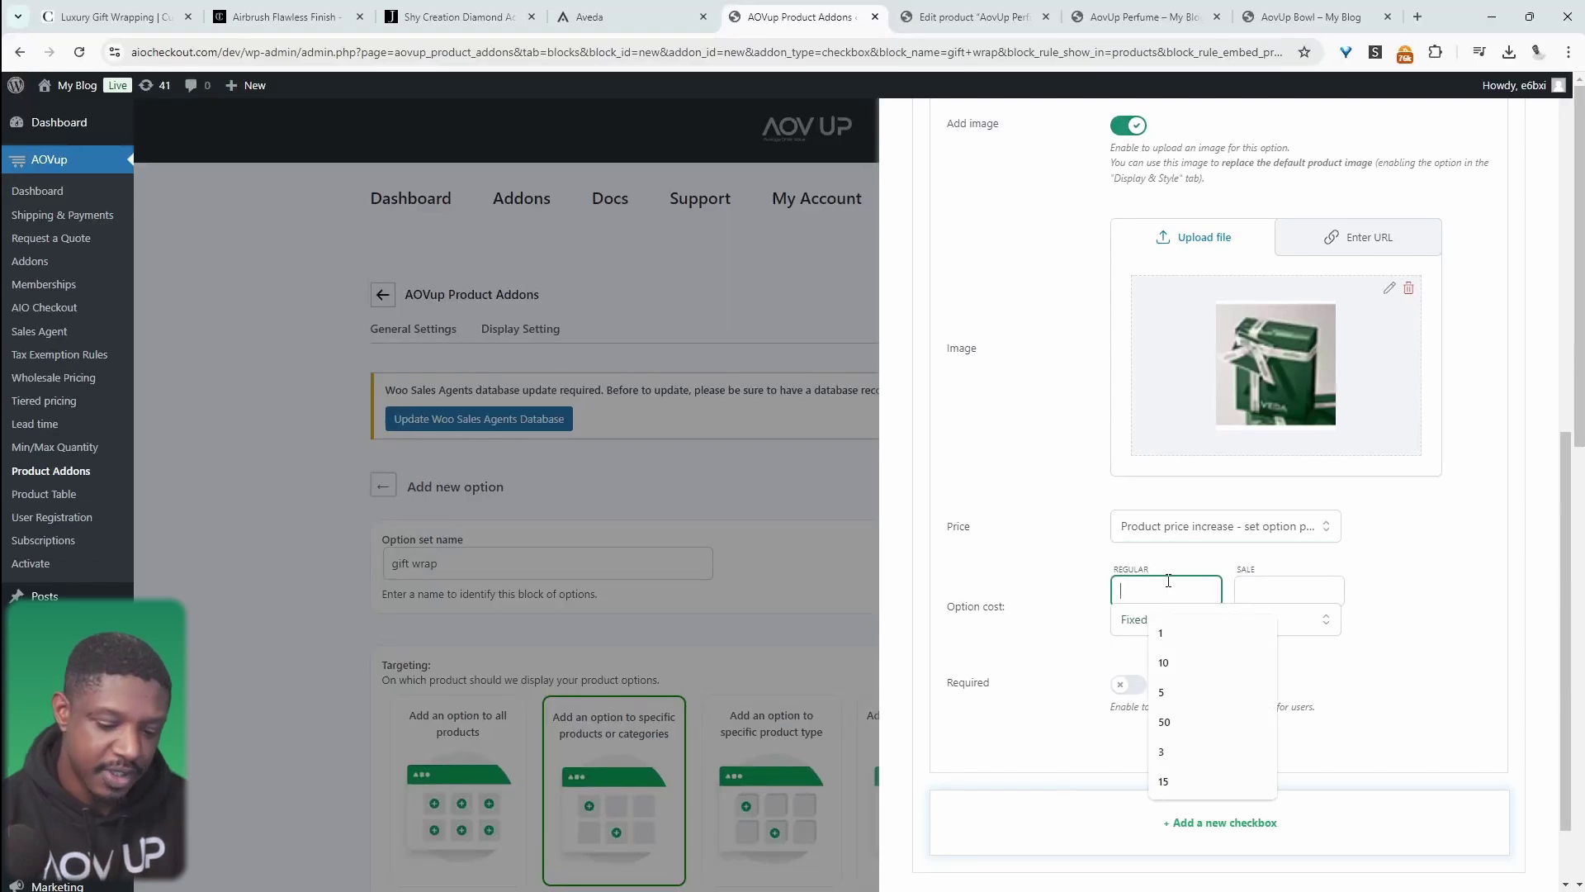
text(5)
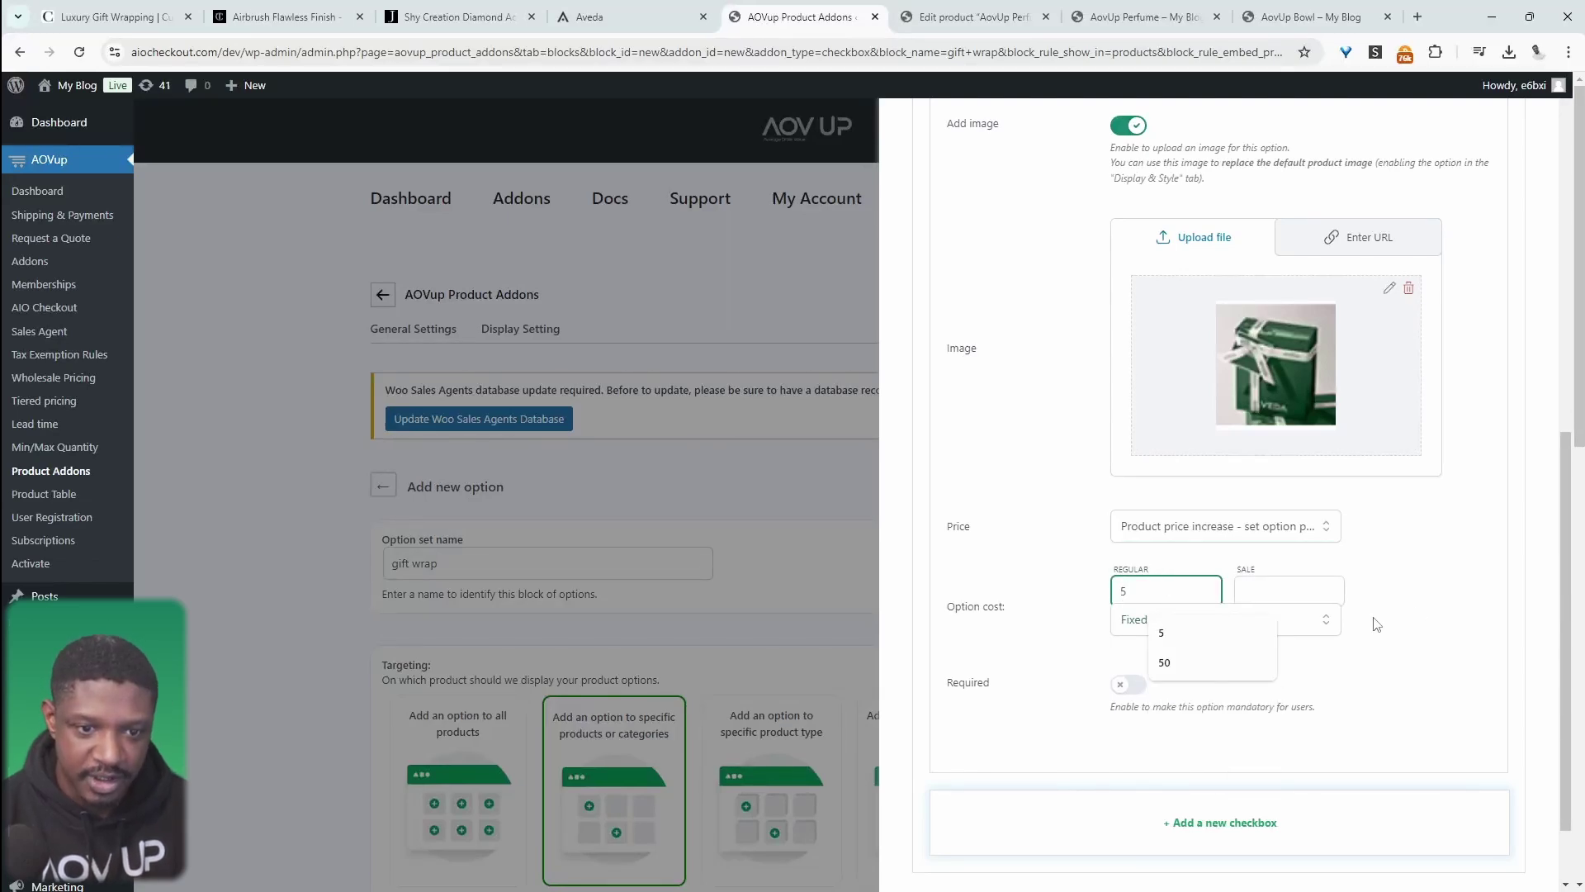
click(1189, 619)
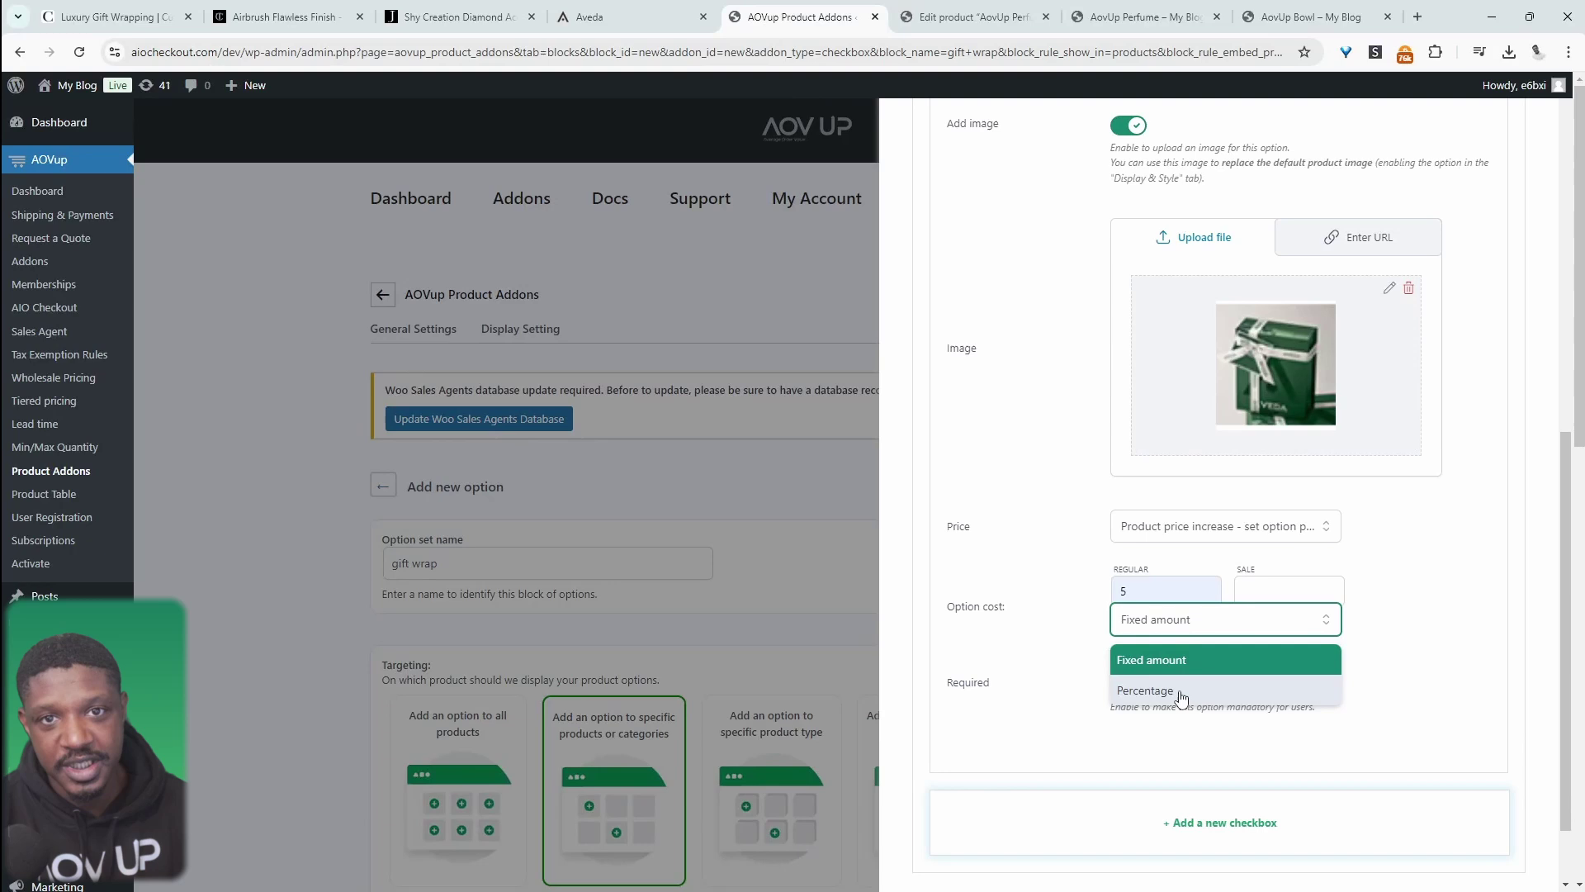
click(1465, 525)
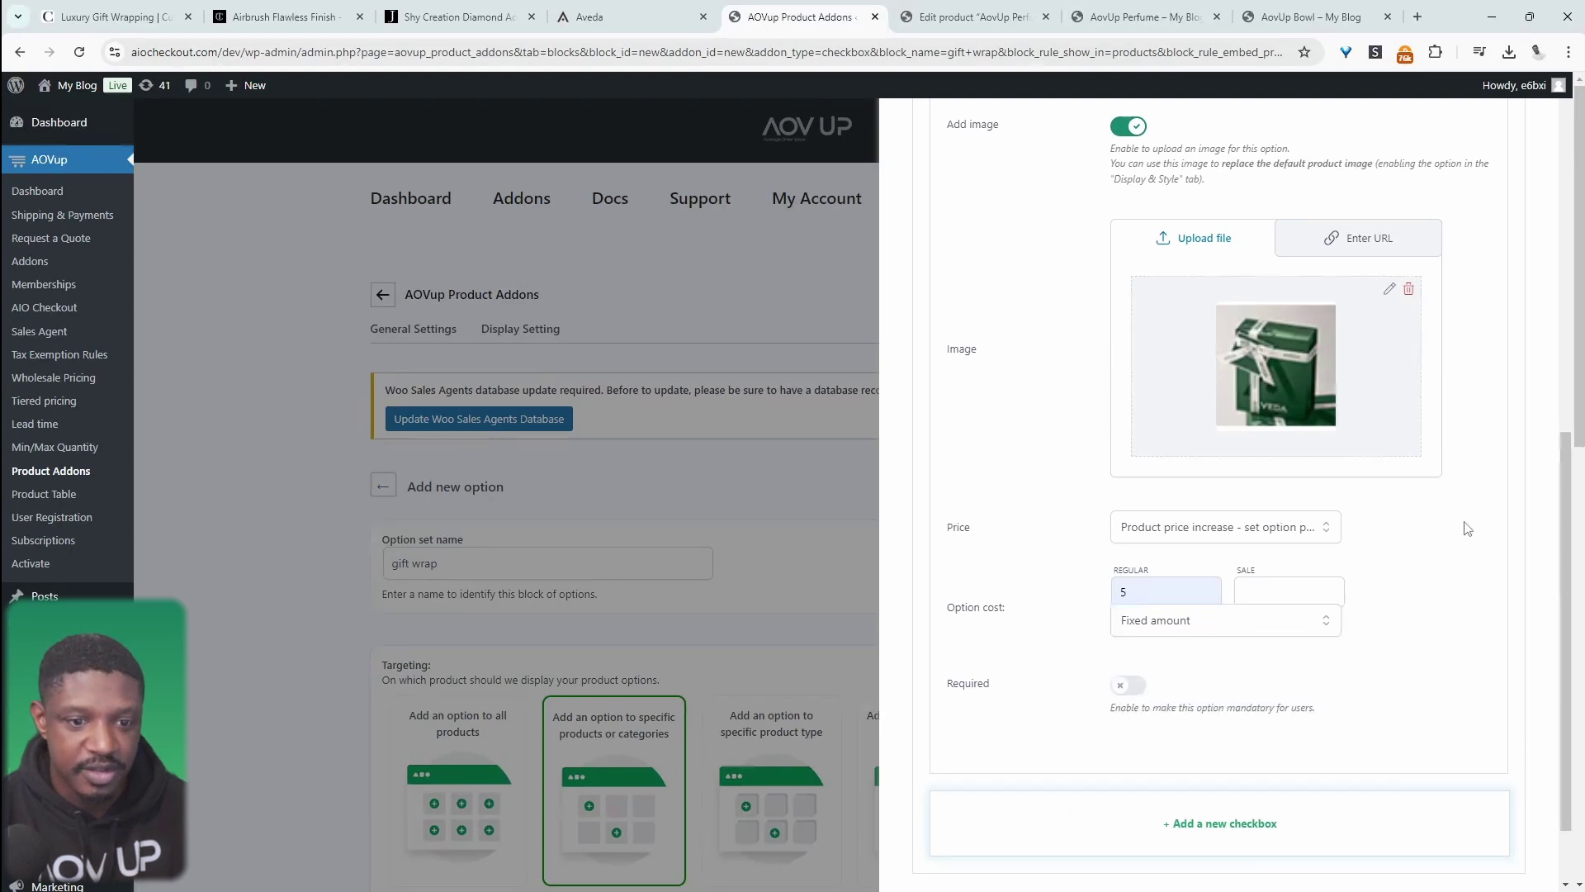
scroll(1478, 594, down, 1)
click(1488, 847)
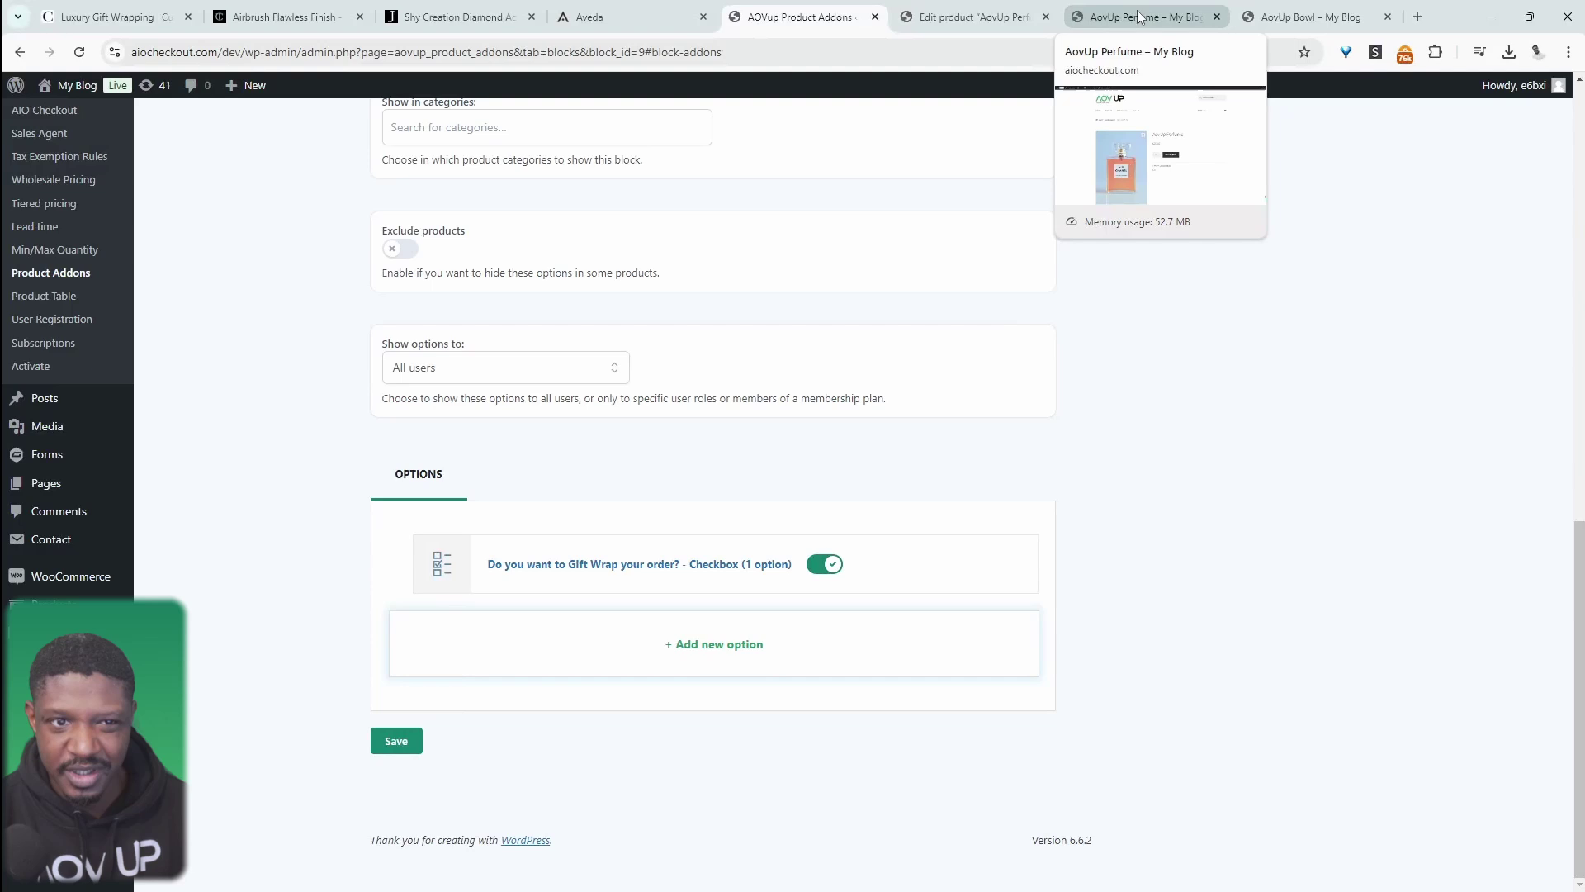
Reload the AovUp Perfume page and toggle gift wrap Yes to see the total go from $75.00 to $80.00.
click(1139, 17)
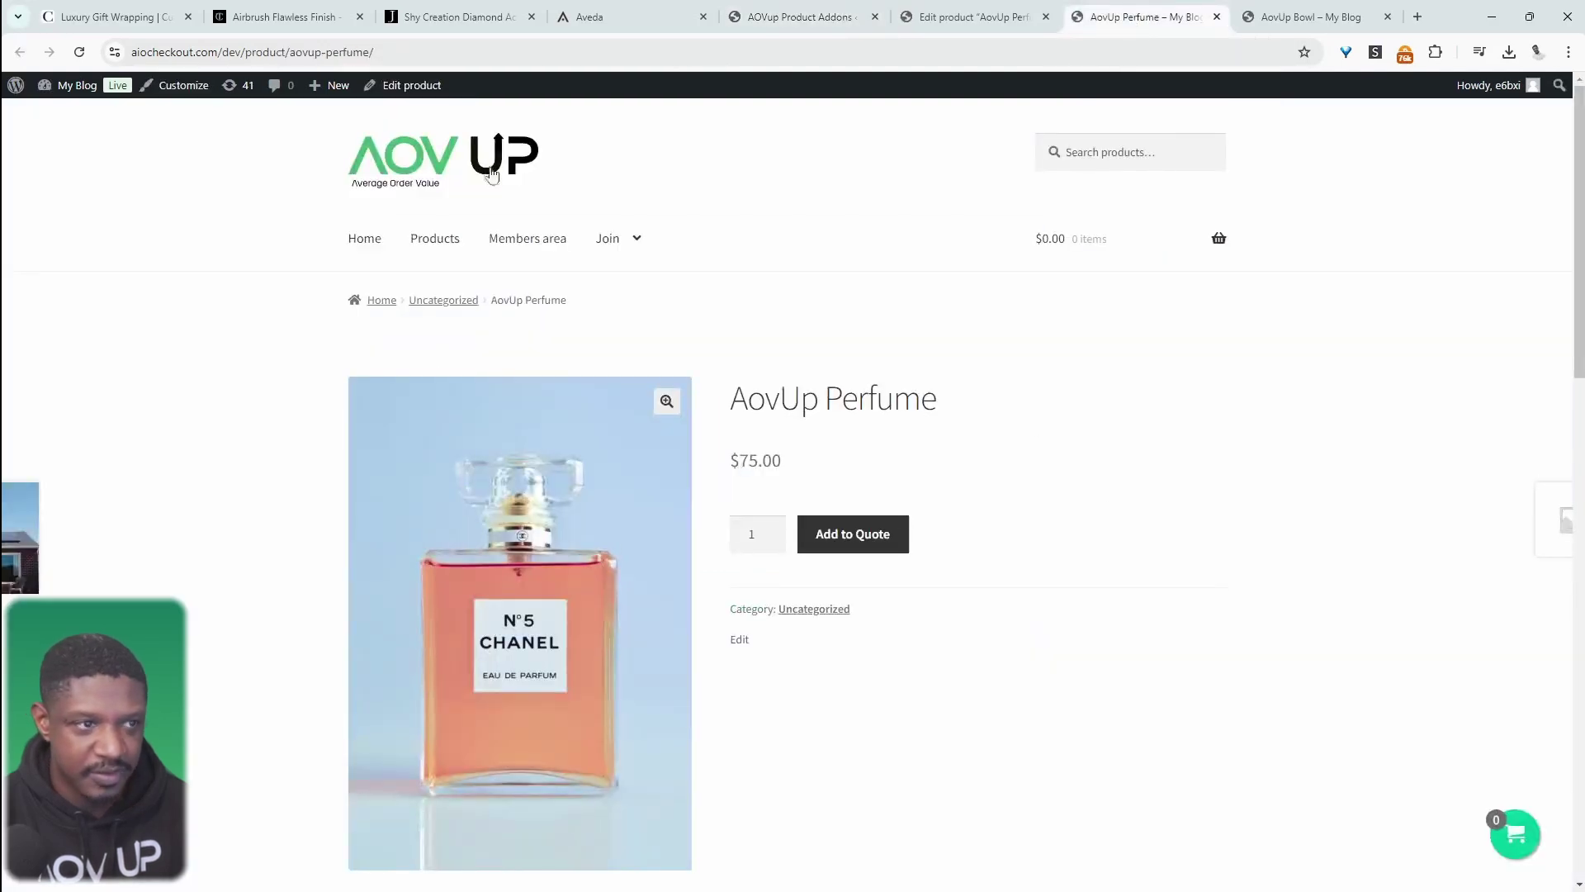
click(79, 53)
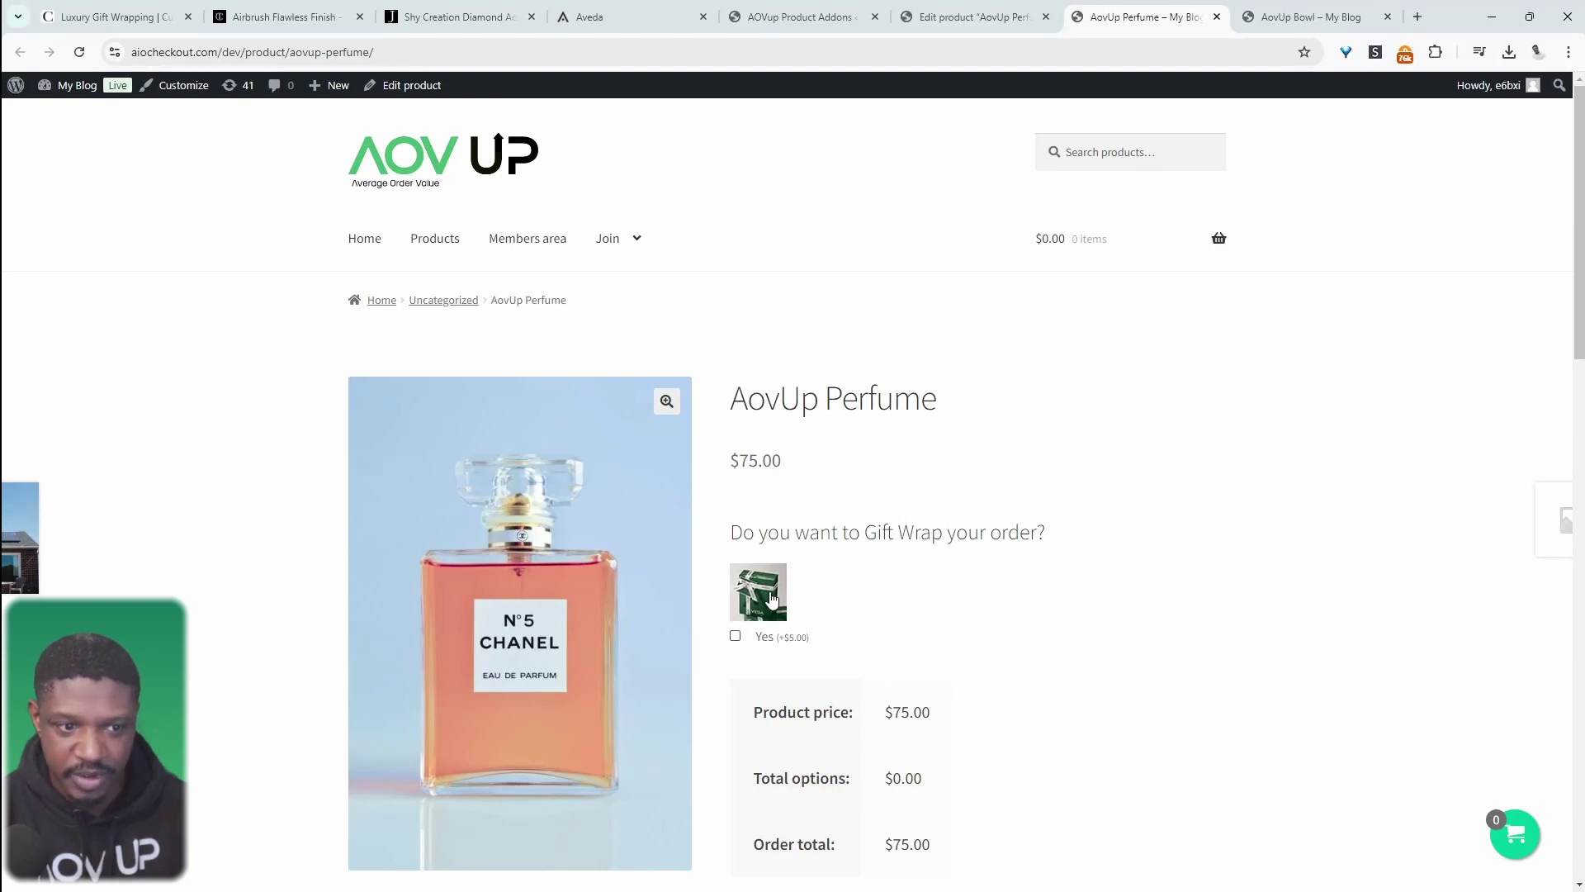
click(736, 636)
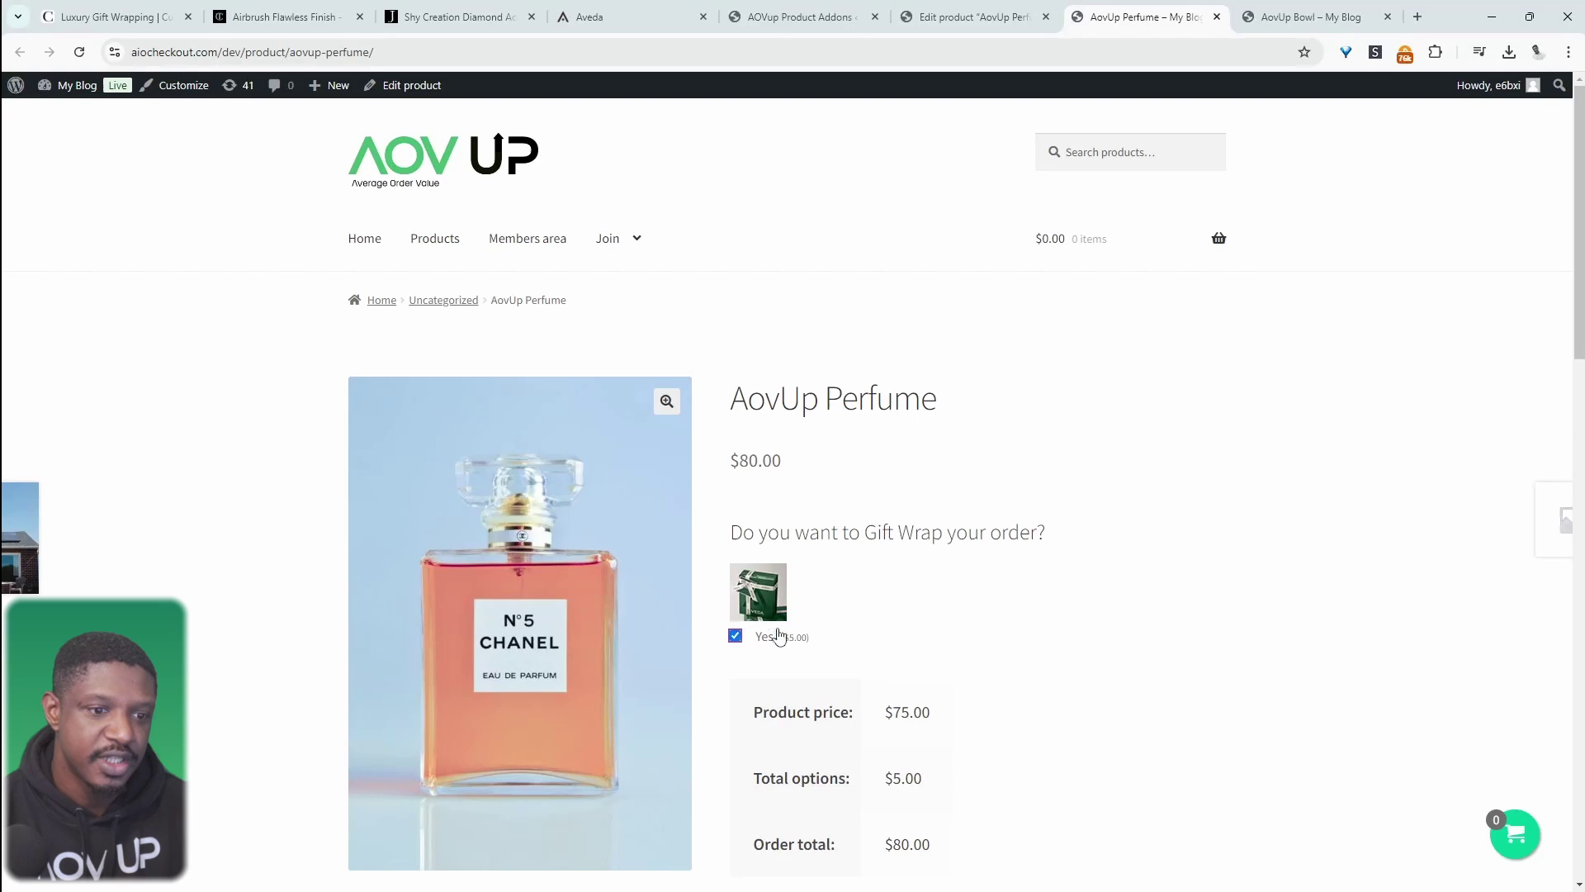
click(735, 636)
click(734, 636)
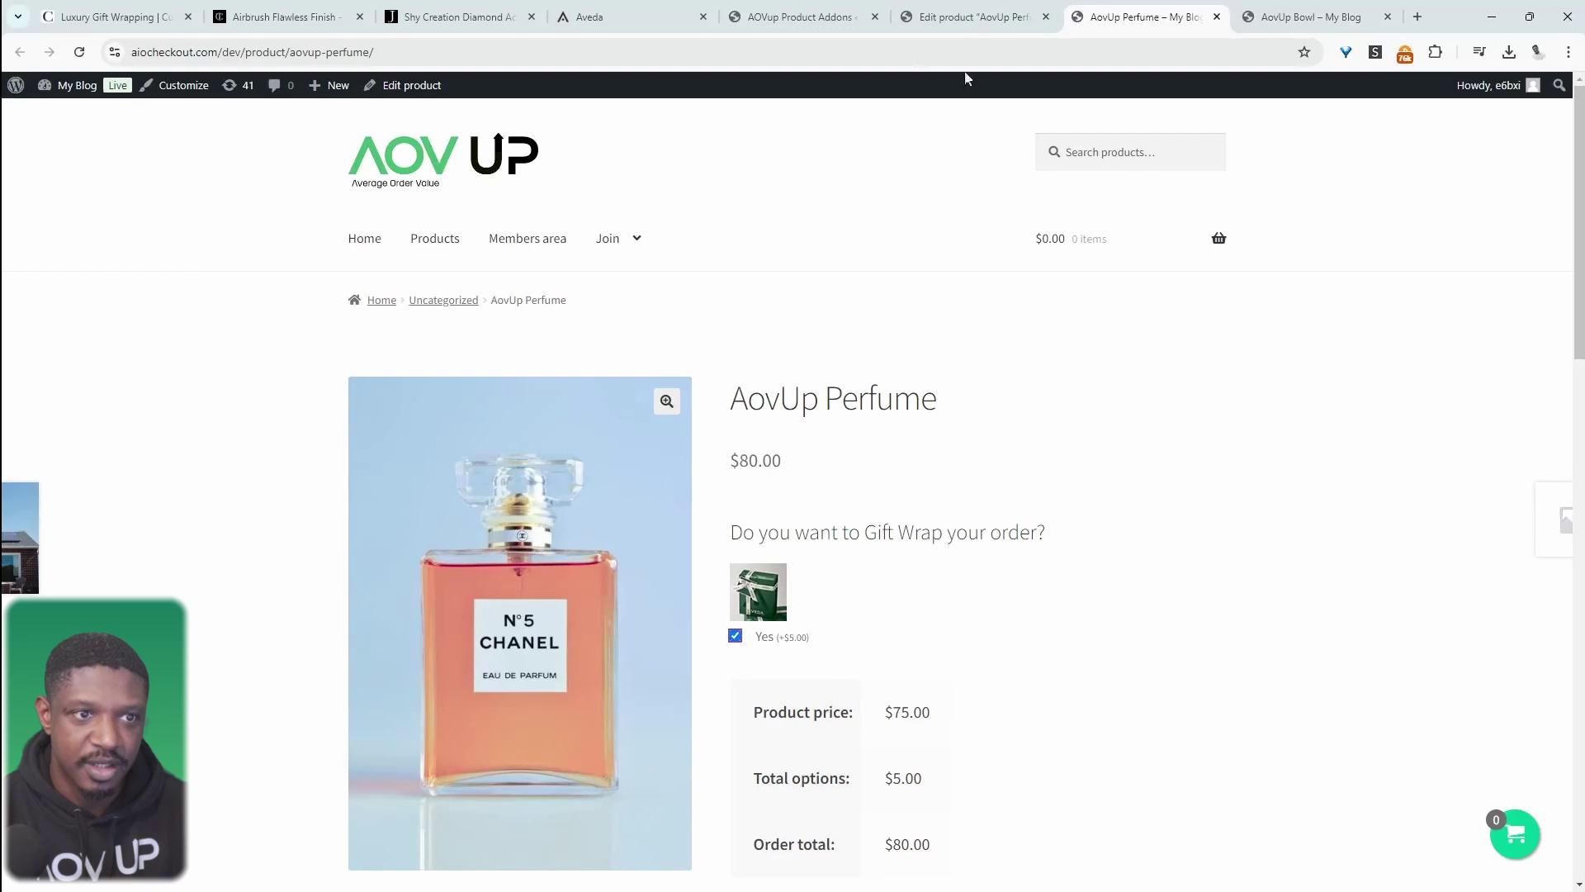
Add a new Textarea option to the gift wrap set.
click(824, 18)
click(640, 658)
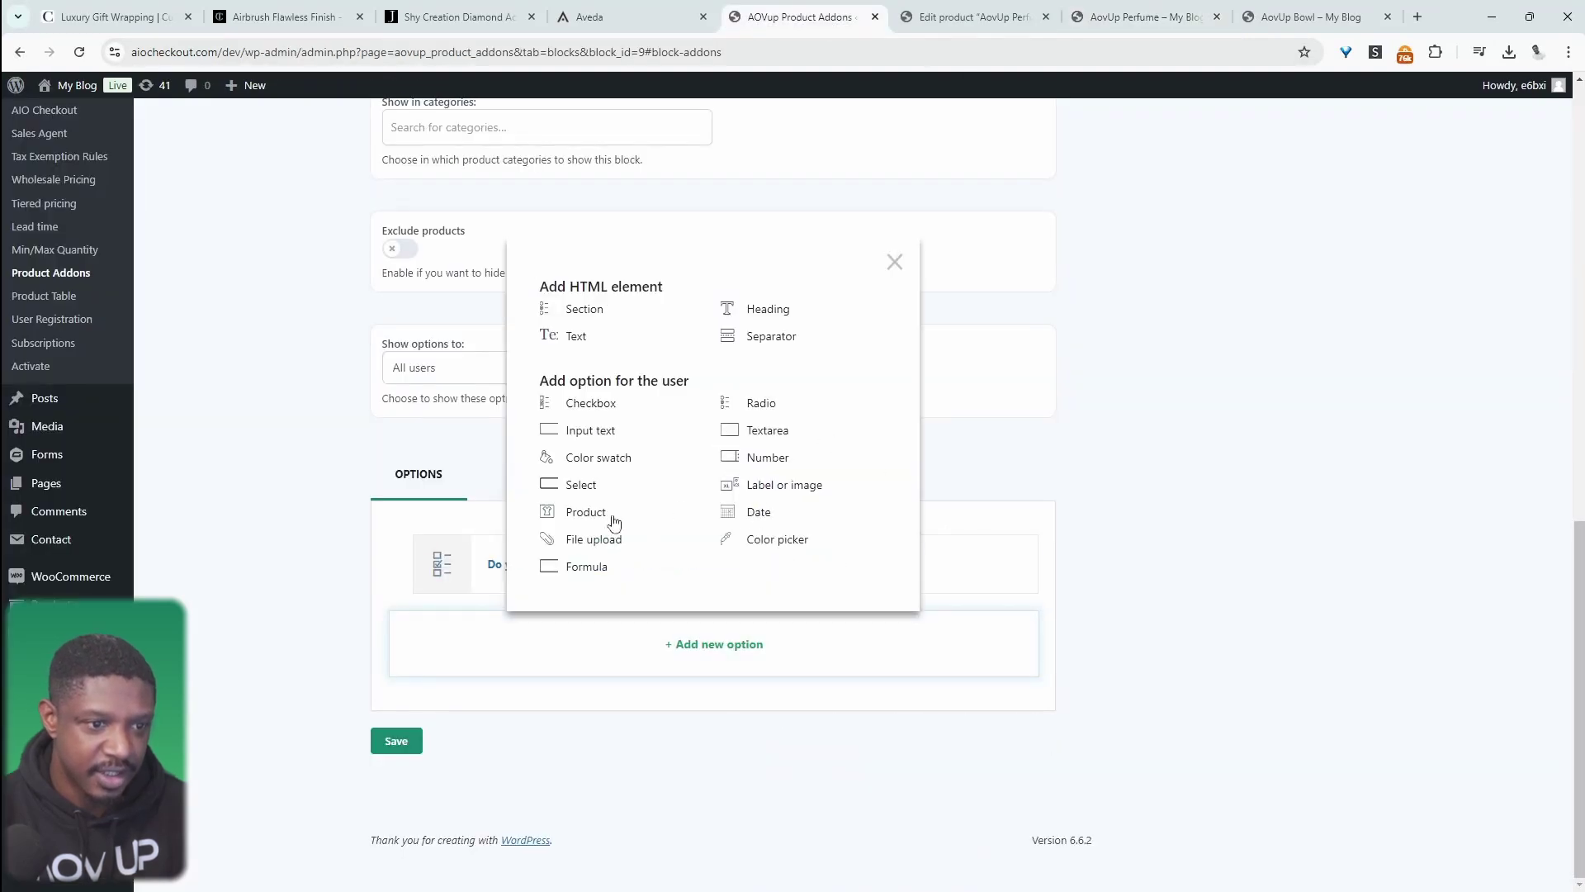
click(767, 429)
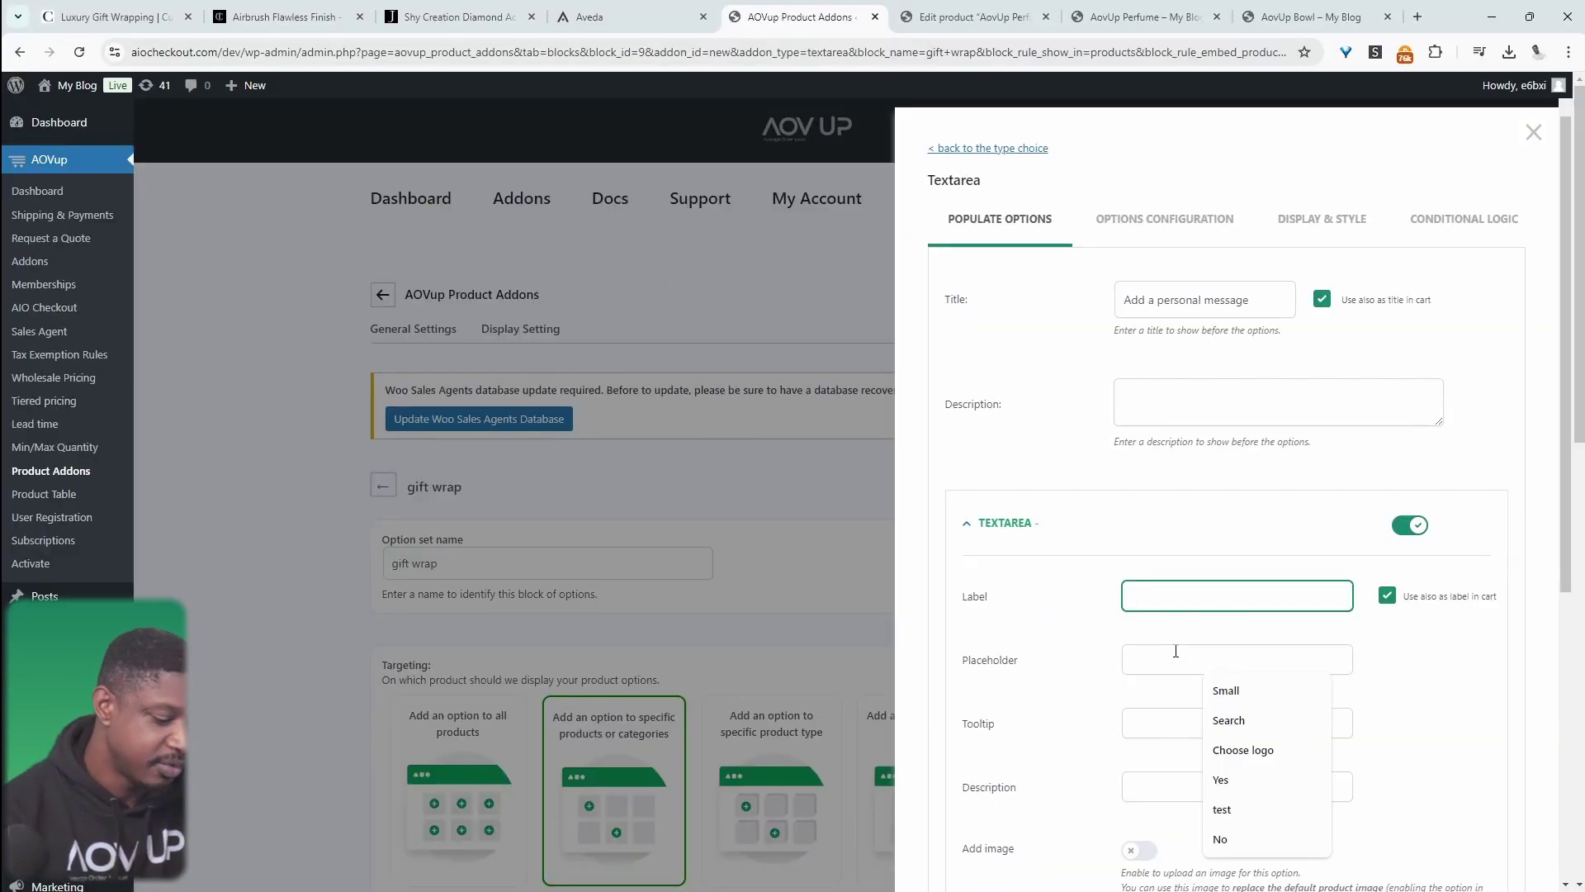
Label the textarea 'Enter custom message' and turn on its conditional logic.
text(Enter custom message)
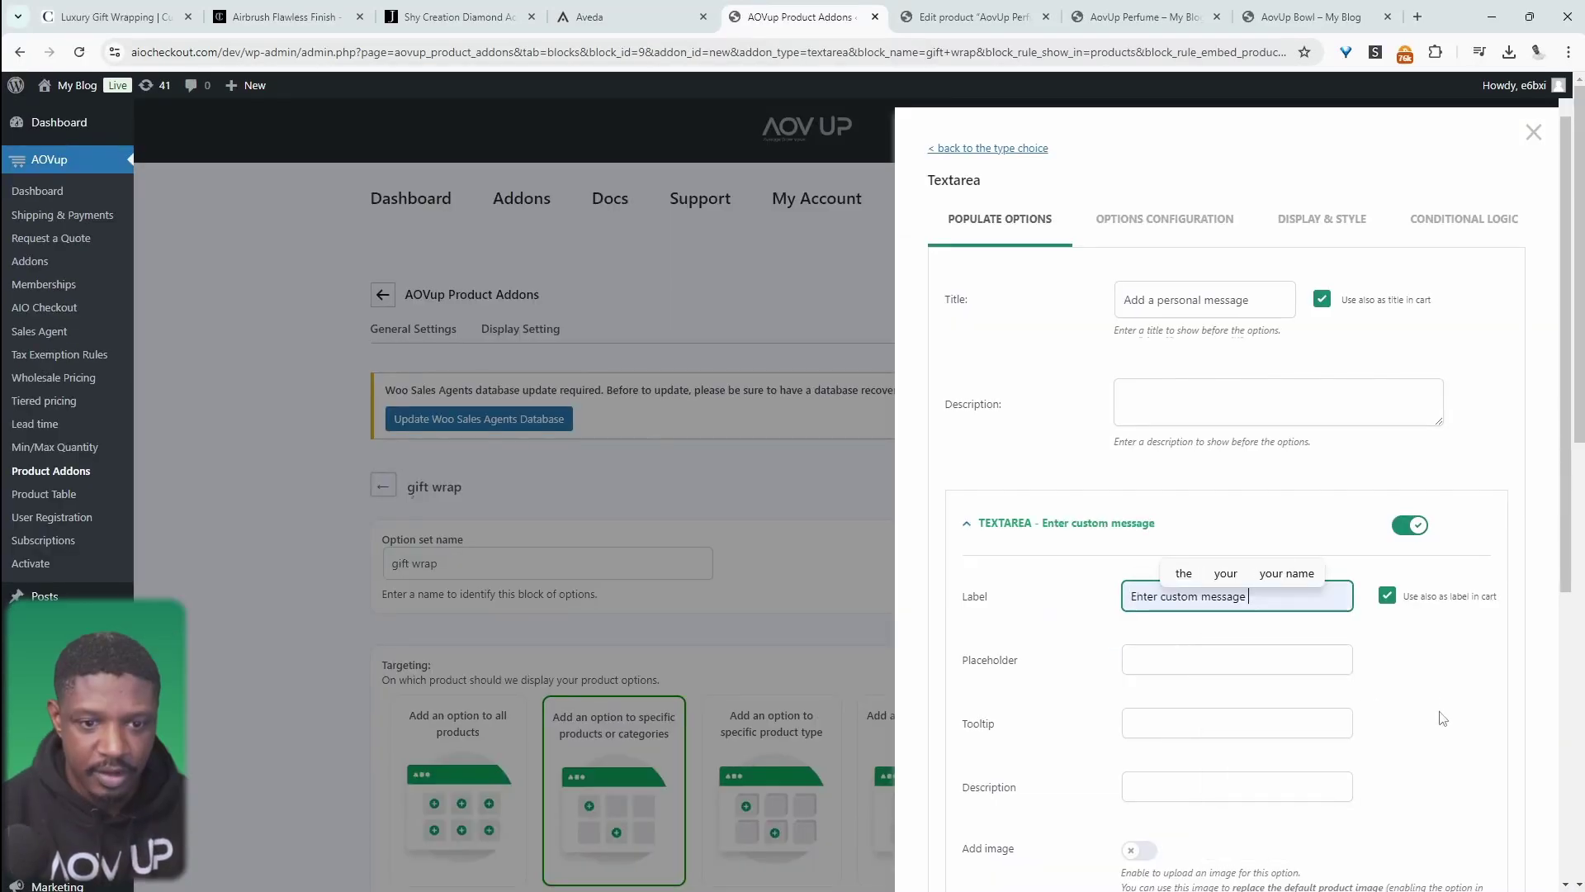
scroll(1442, 706, up, 1)
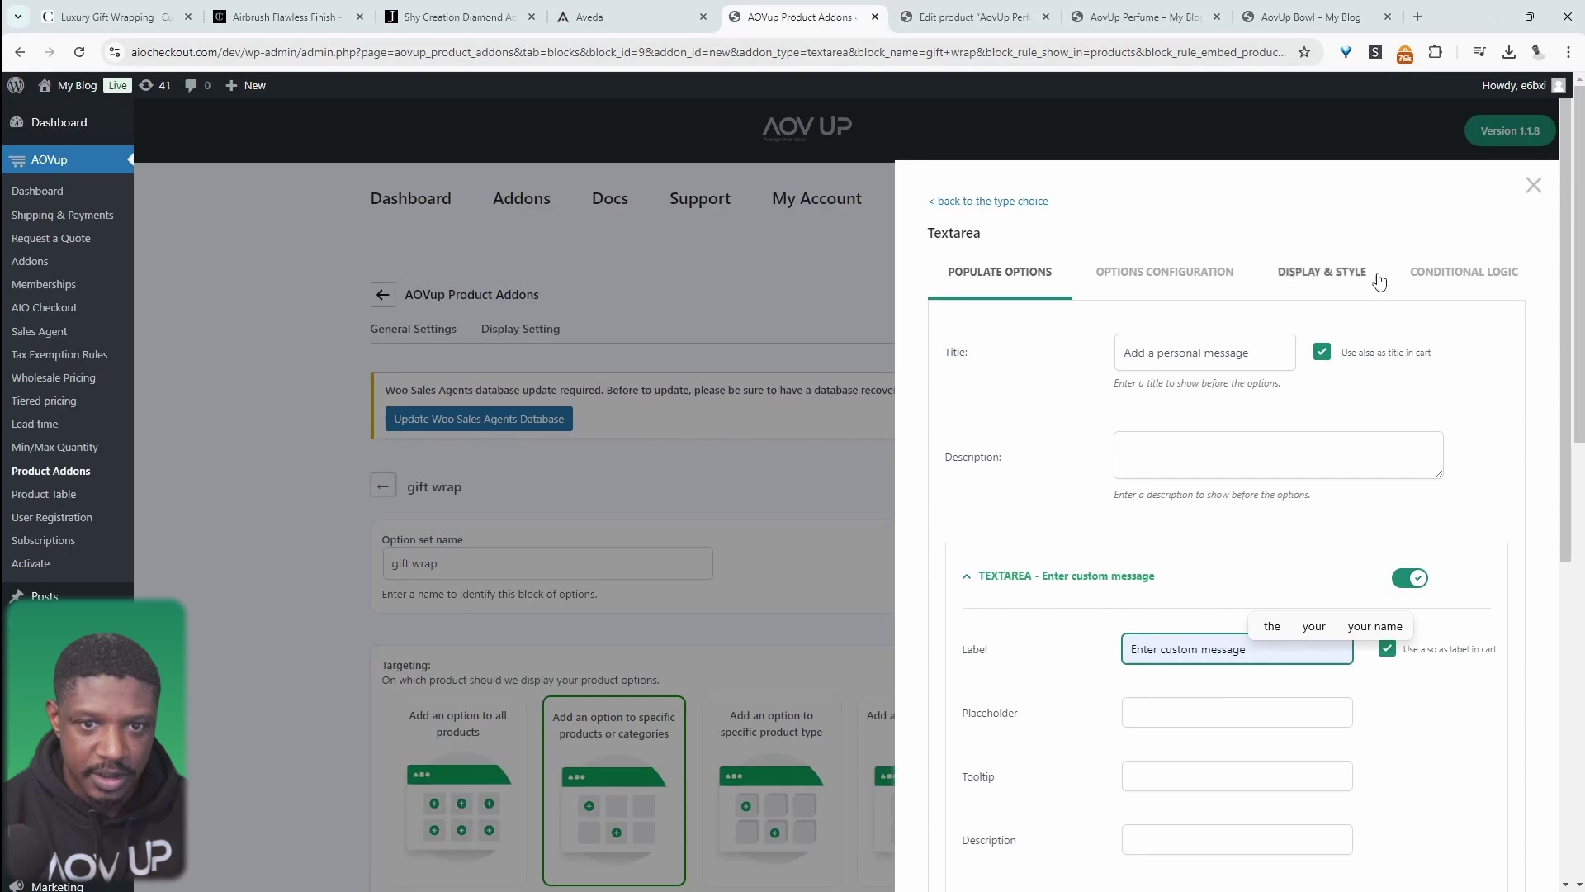
click(1436, 295)
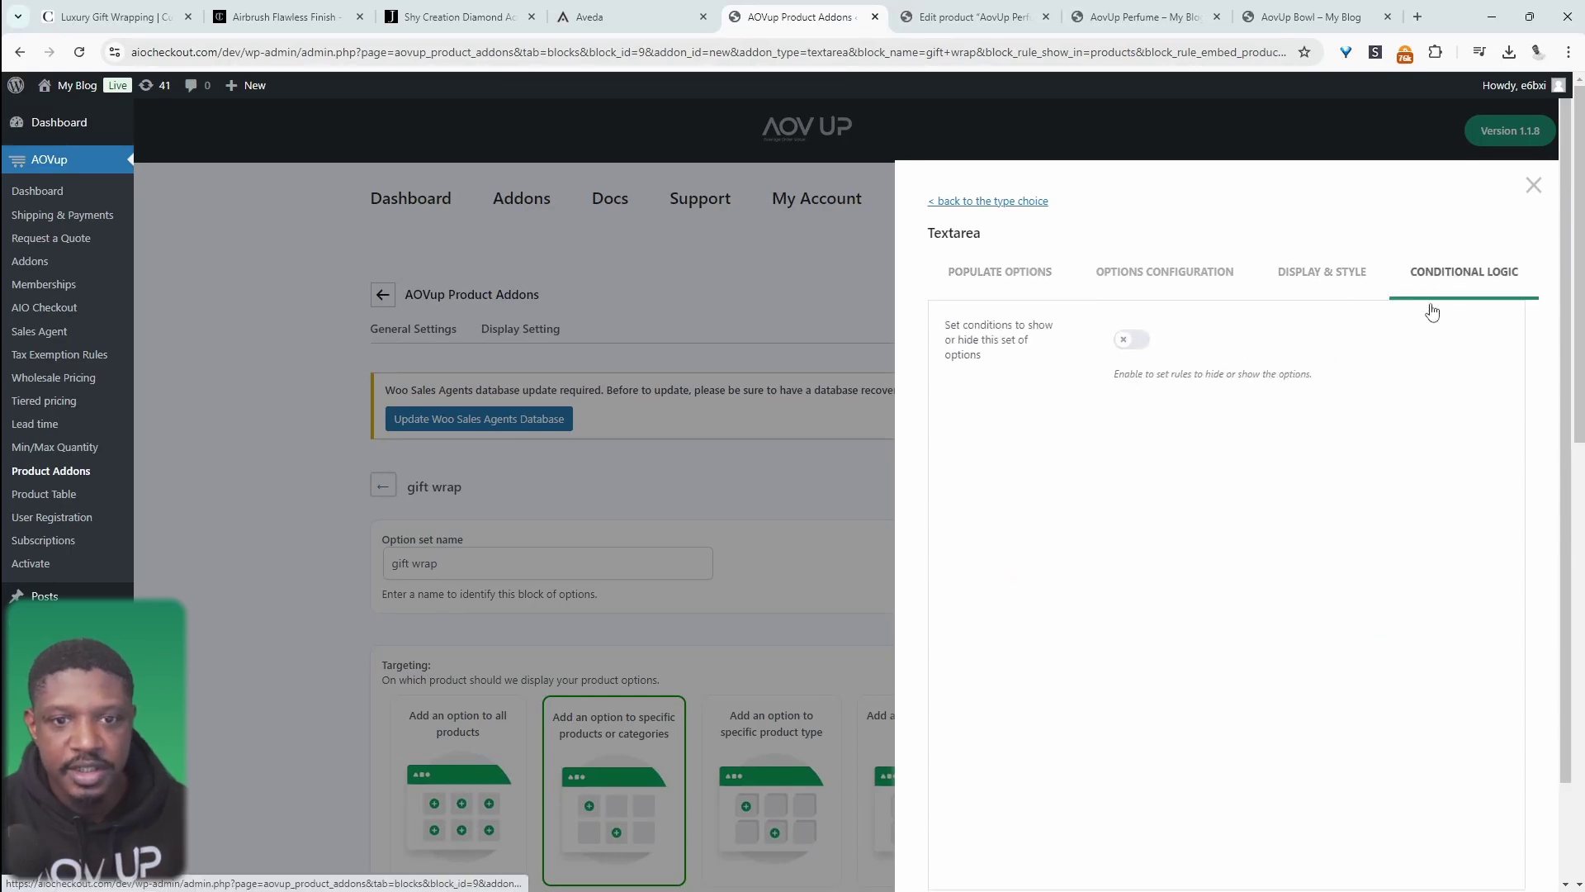
click(1132, 339)
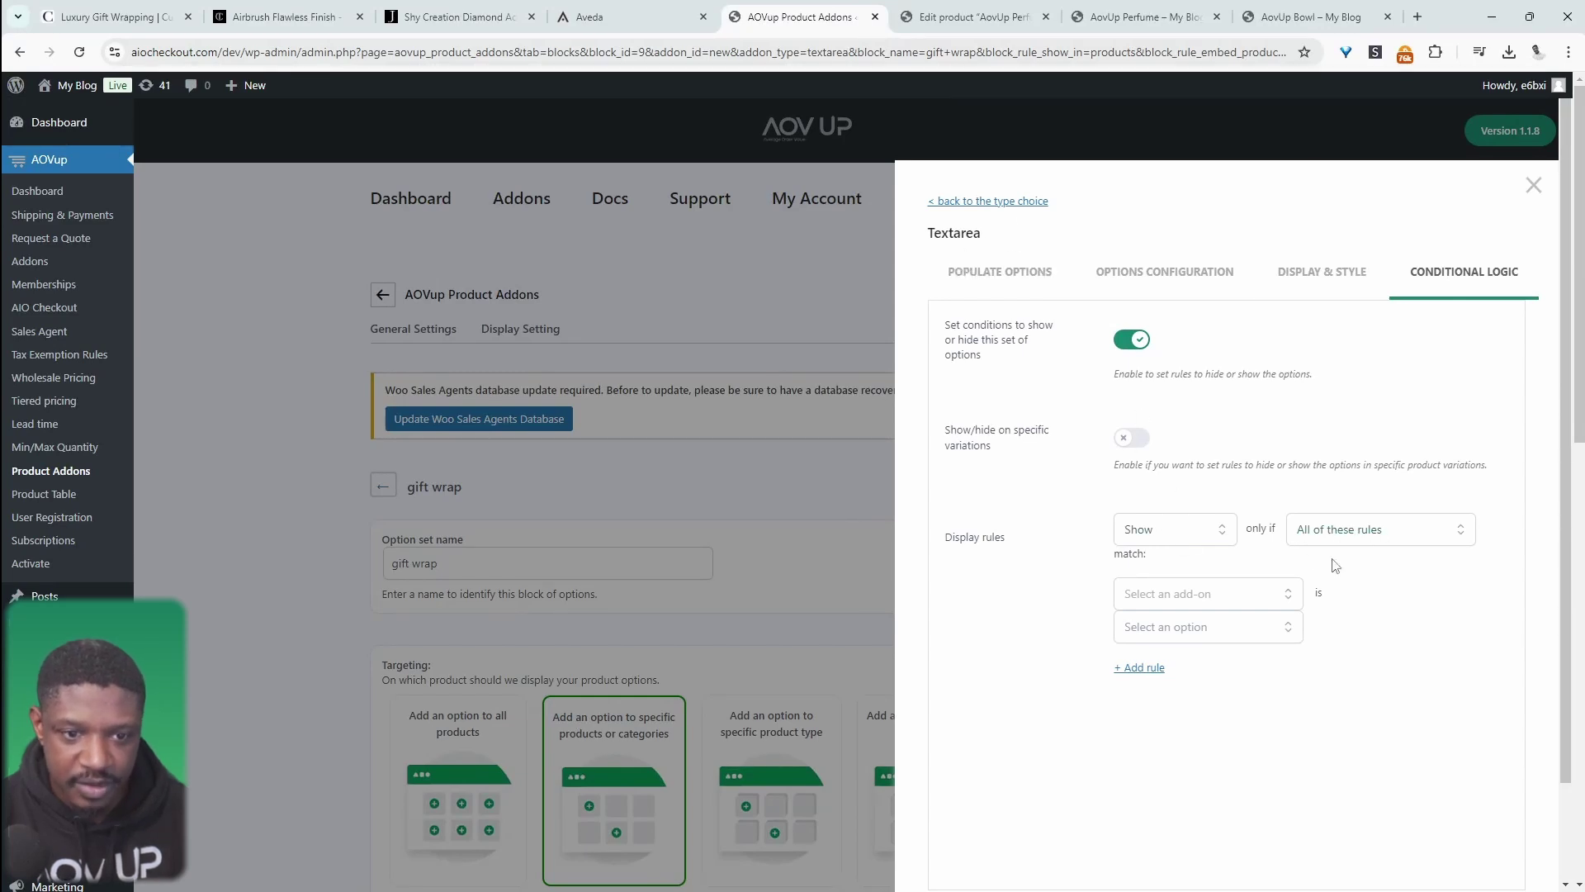
Set the rule to Show if '- Yes' is Selected, and save the textarea option.
click(1222, 608)
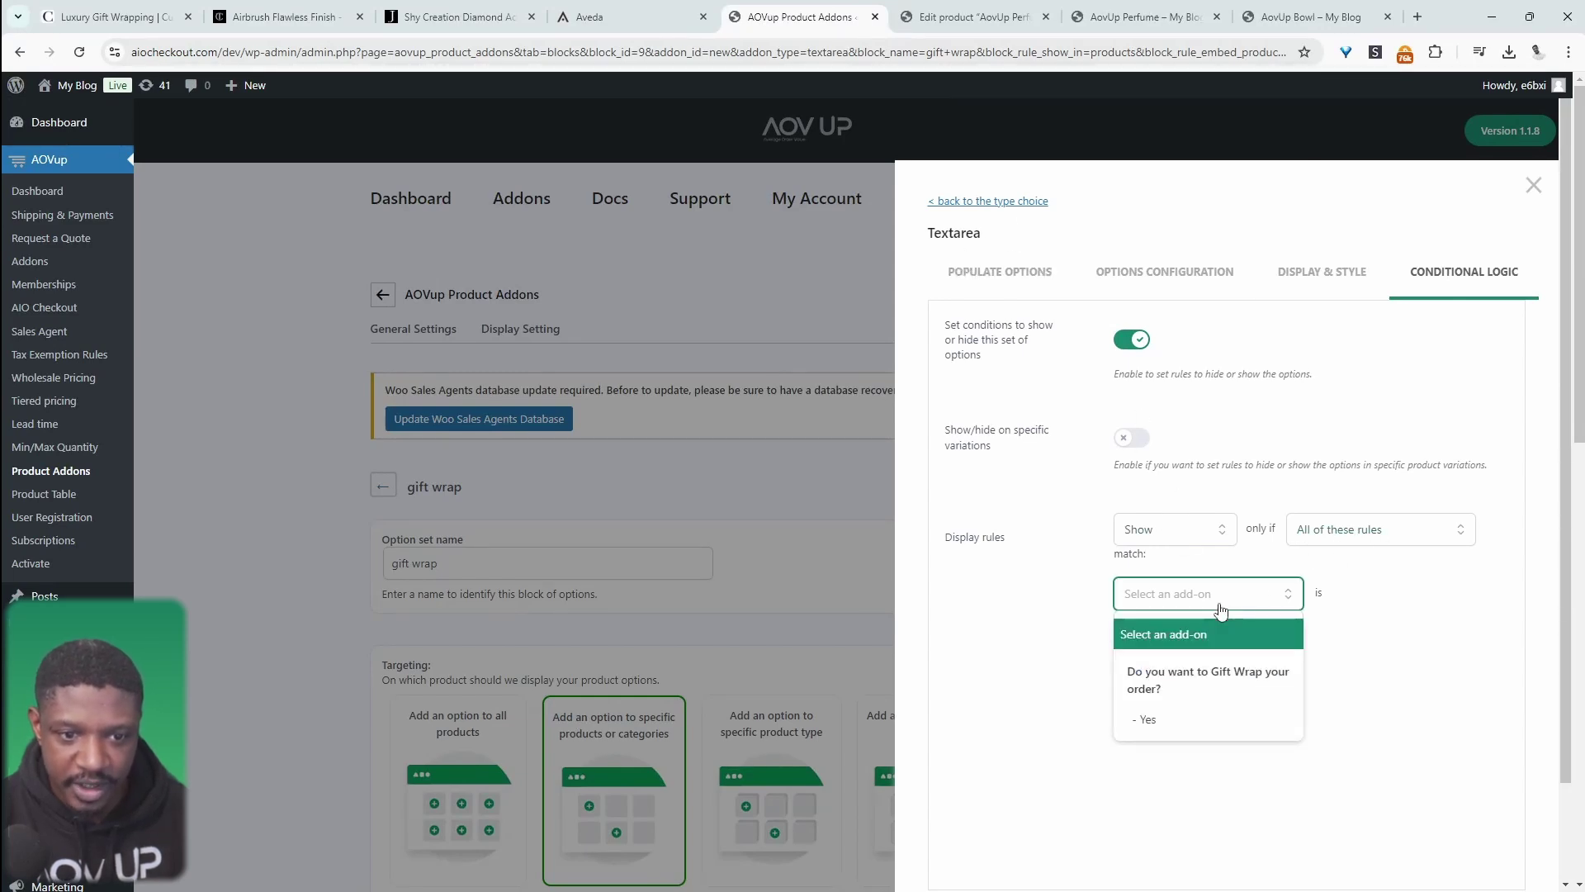
click(1174, 730)
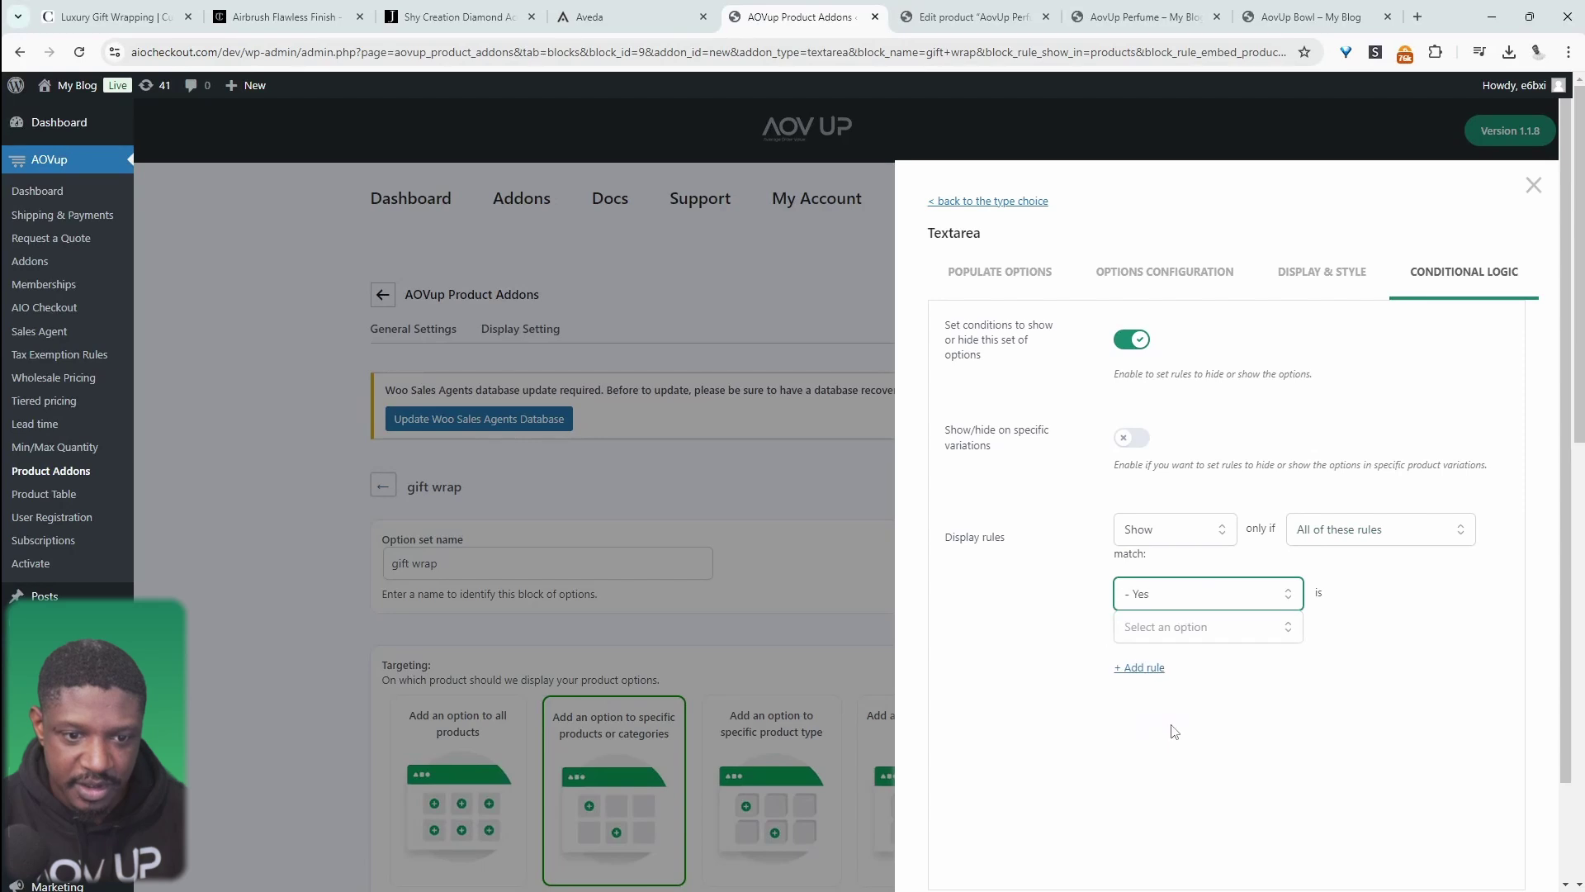
click(1194, 631)
click(1172, 669)
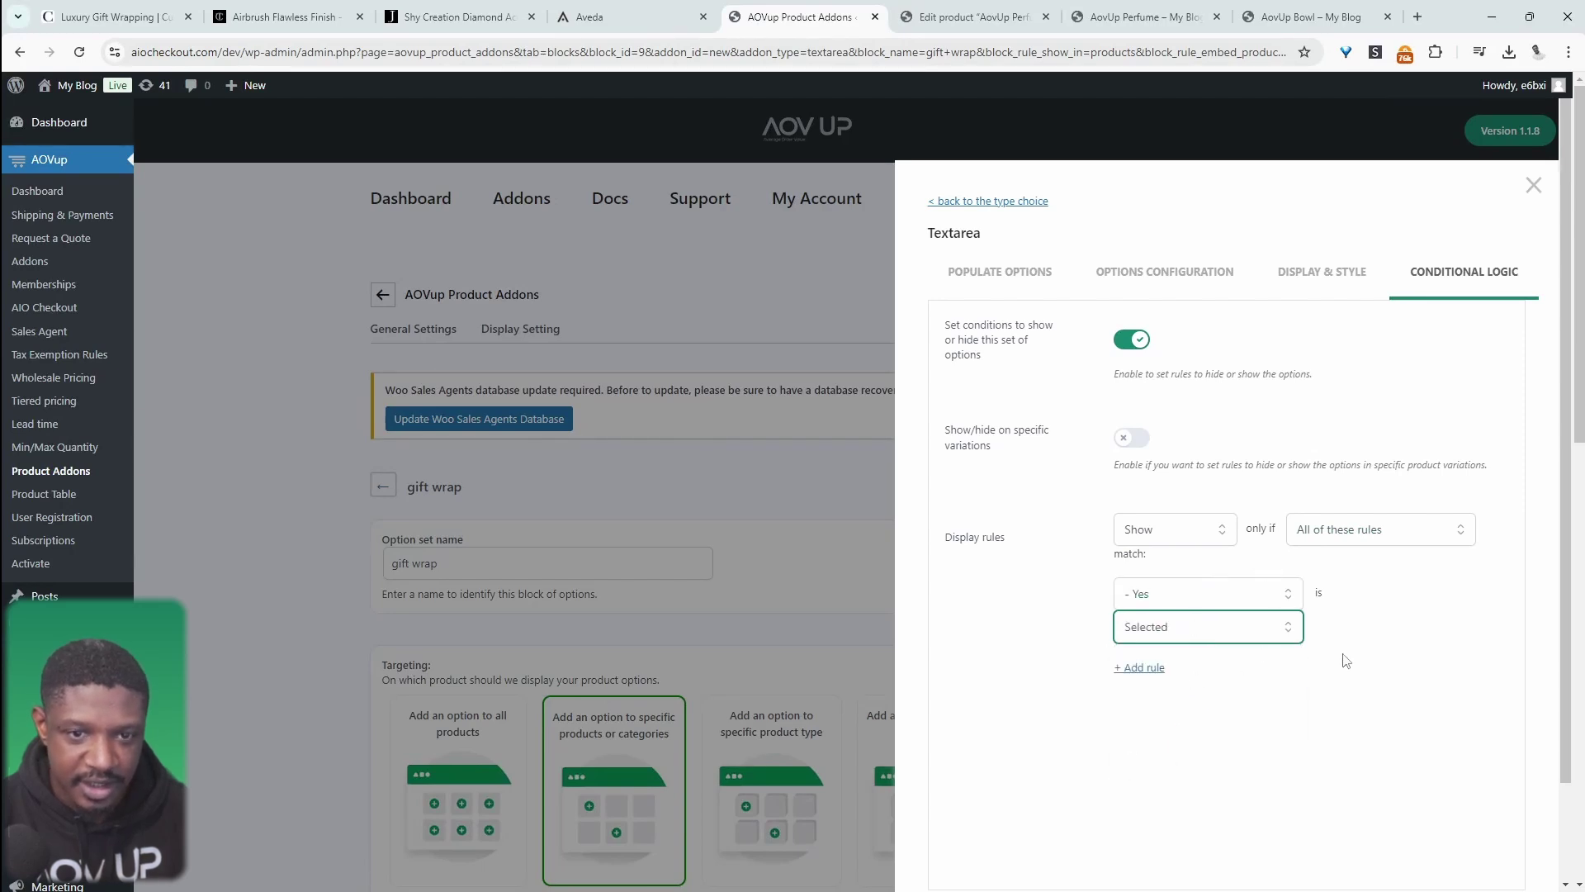
scroll(1345, 660, down, 2)
click(1478, 847)
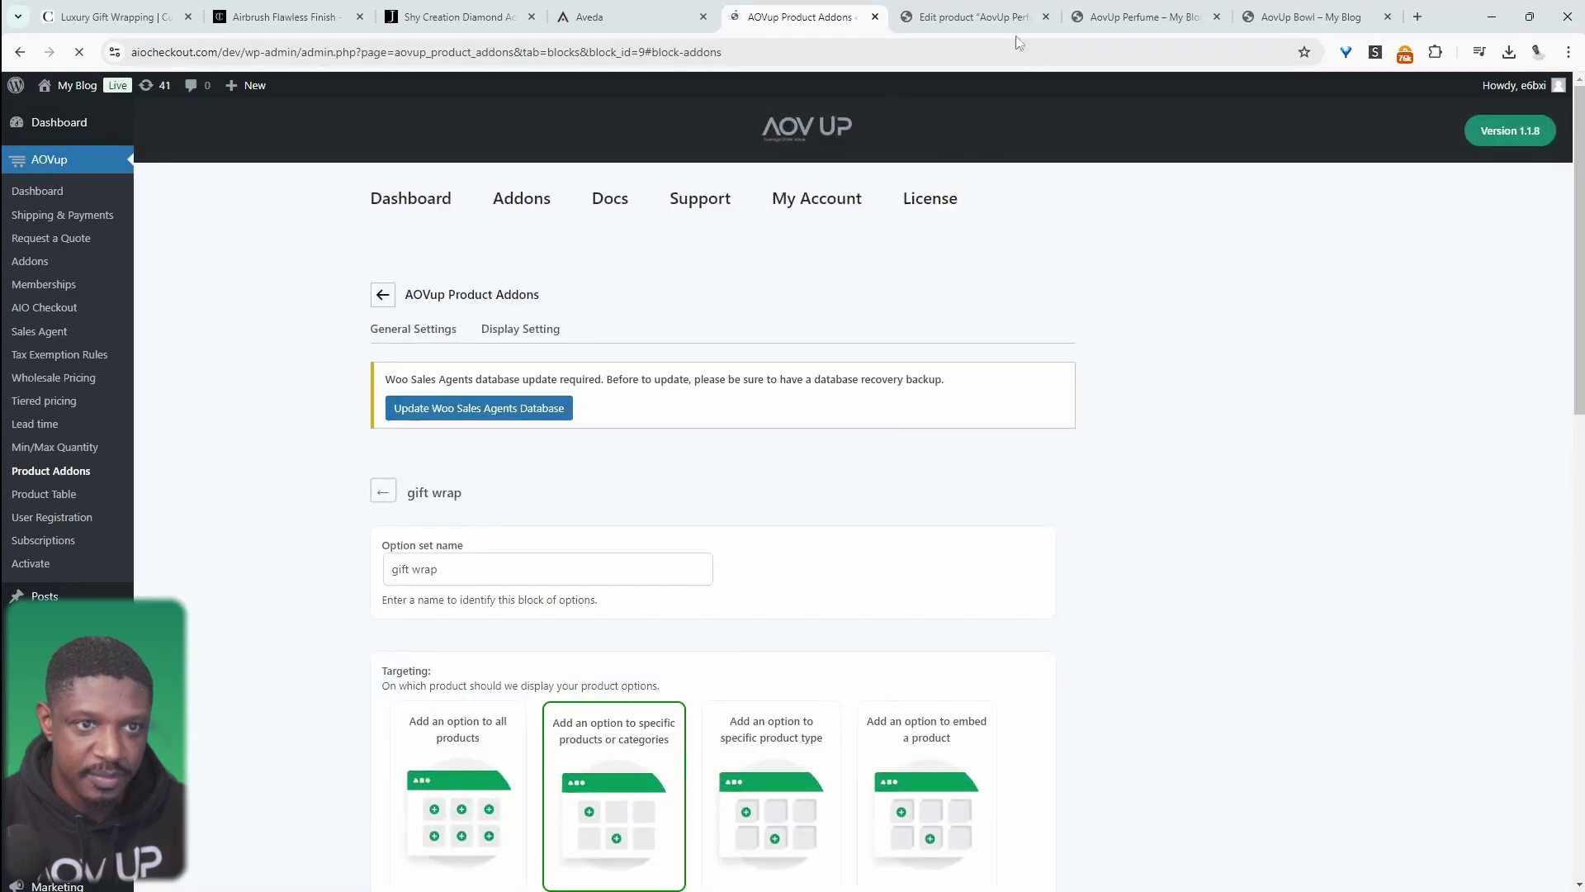
Reload the perfume page, tick gift wrap Yes to reveal the personal message box, then view the Edit product page.
click(1112, 10)
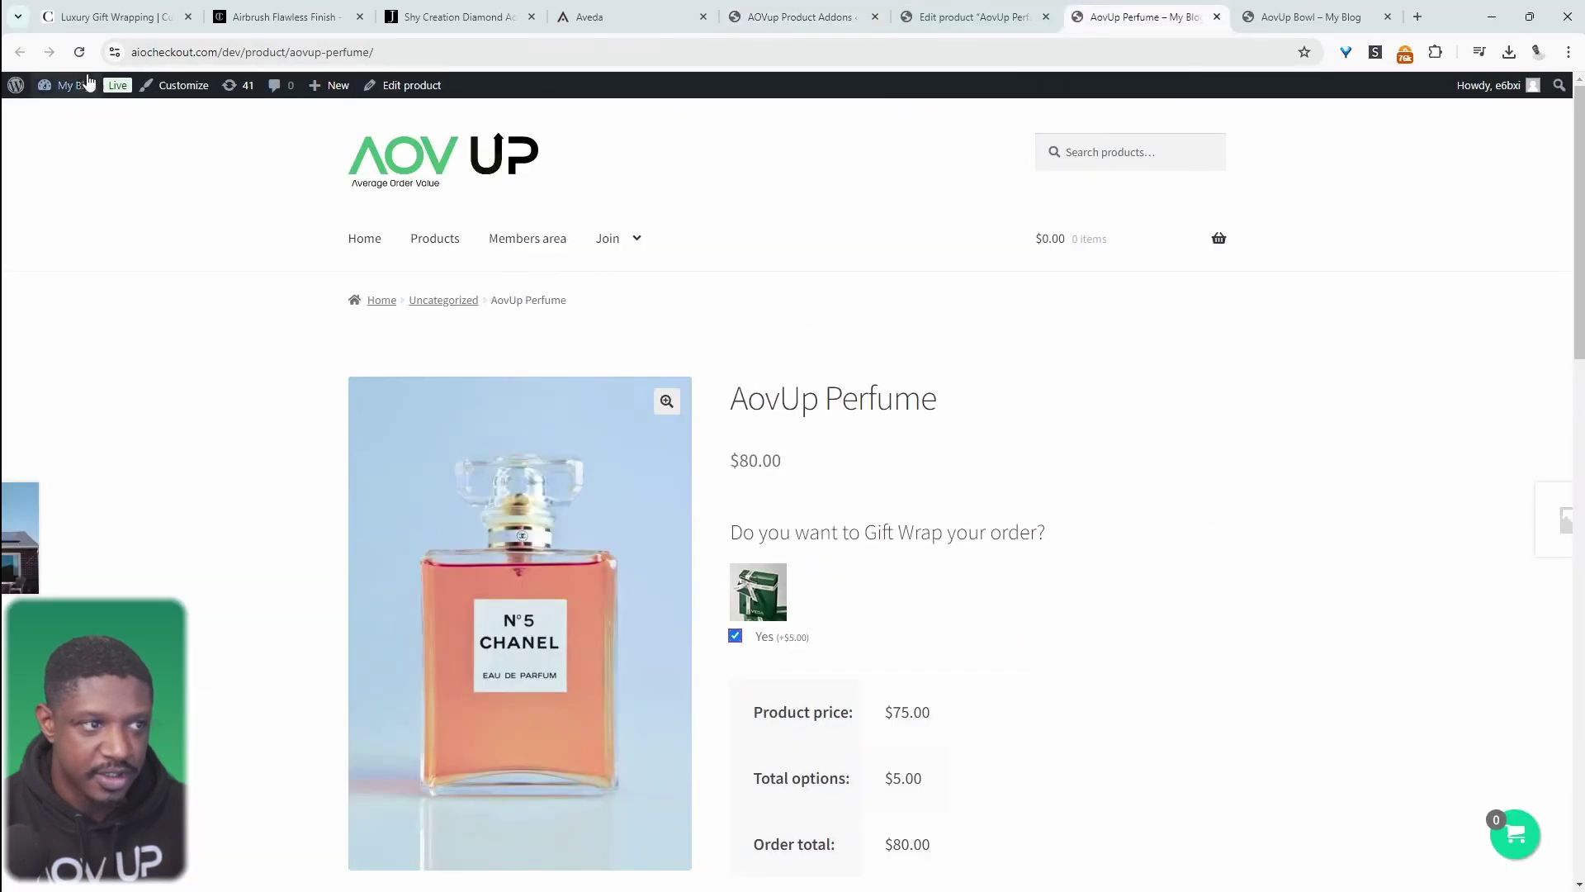
click(81, 52)
click(735, 635)
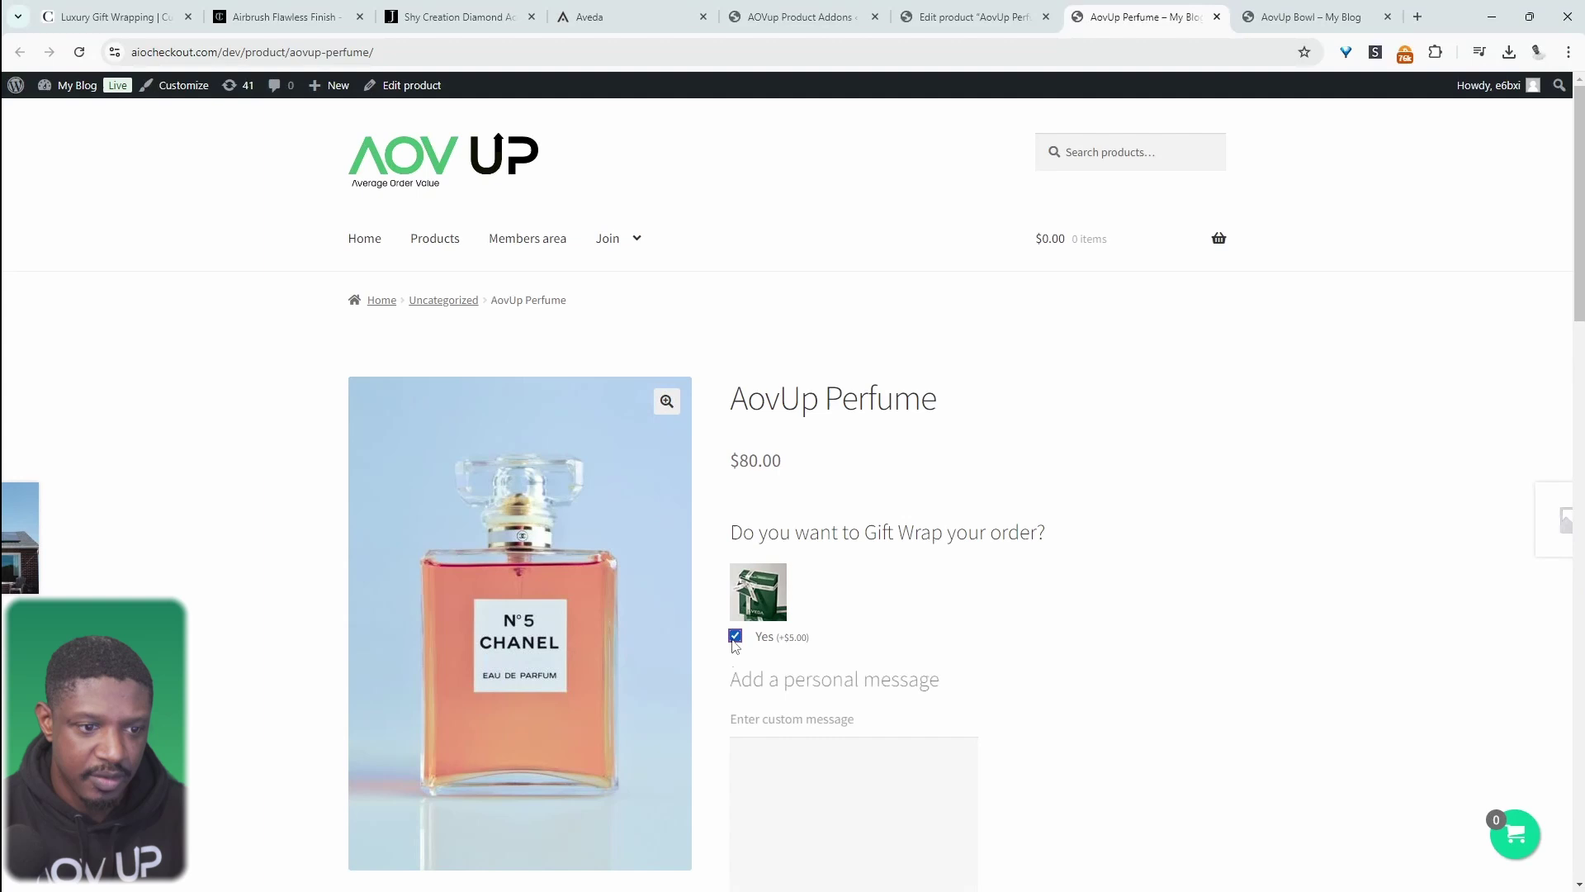
scroll(974, 652, down, 3)
click(825, 561)
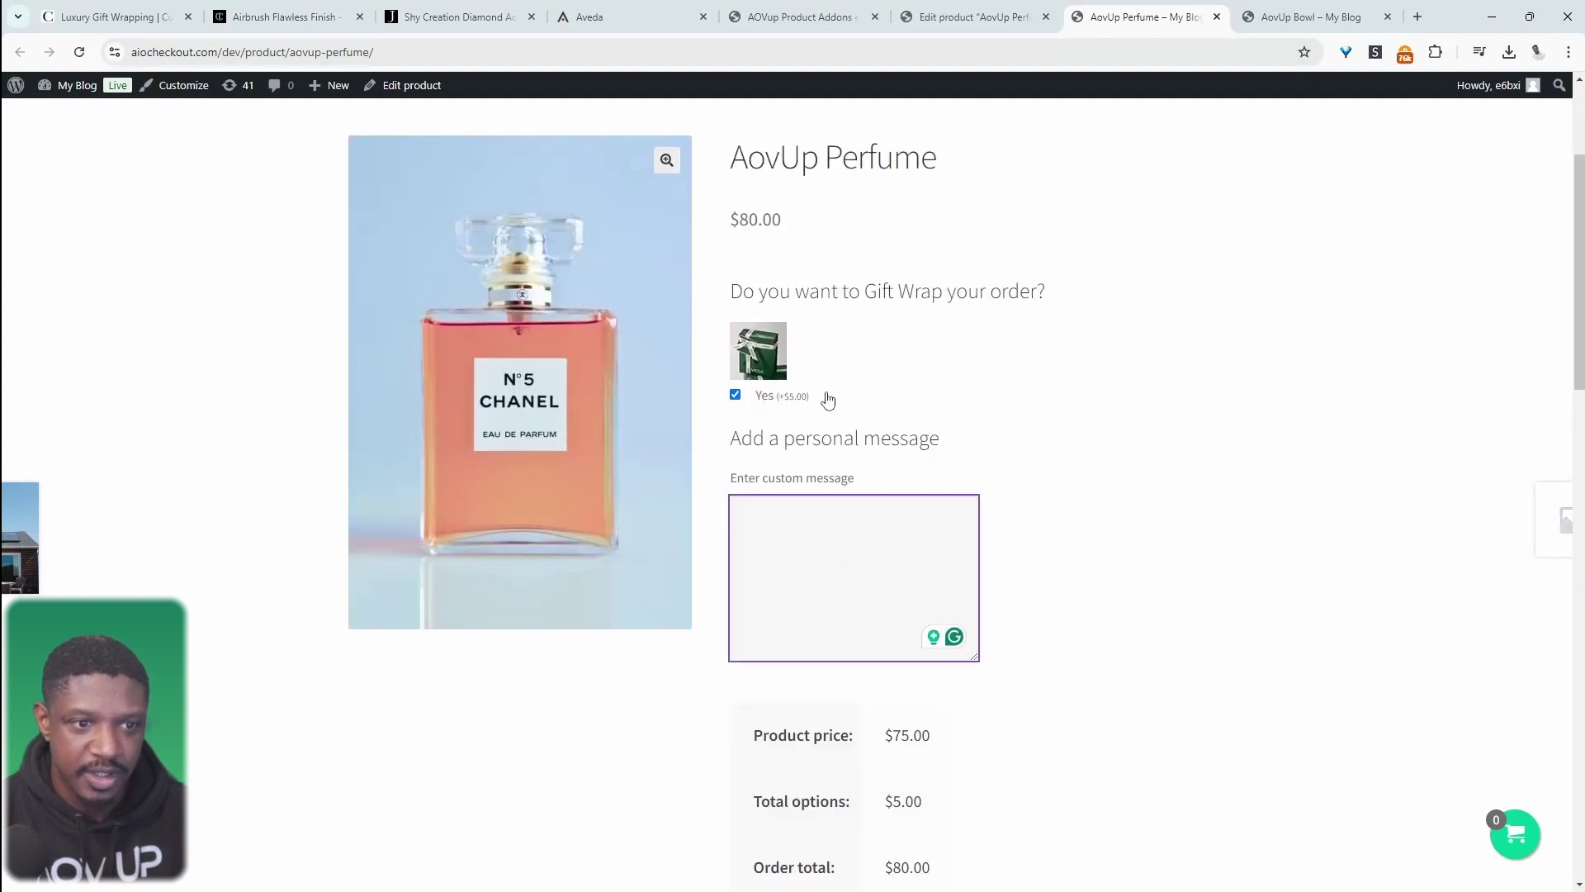
click(970, 17)
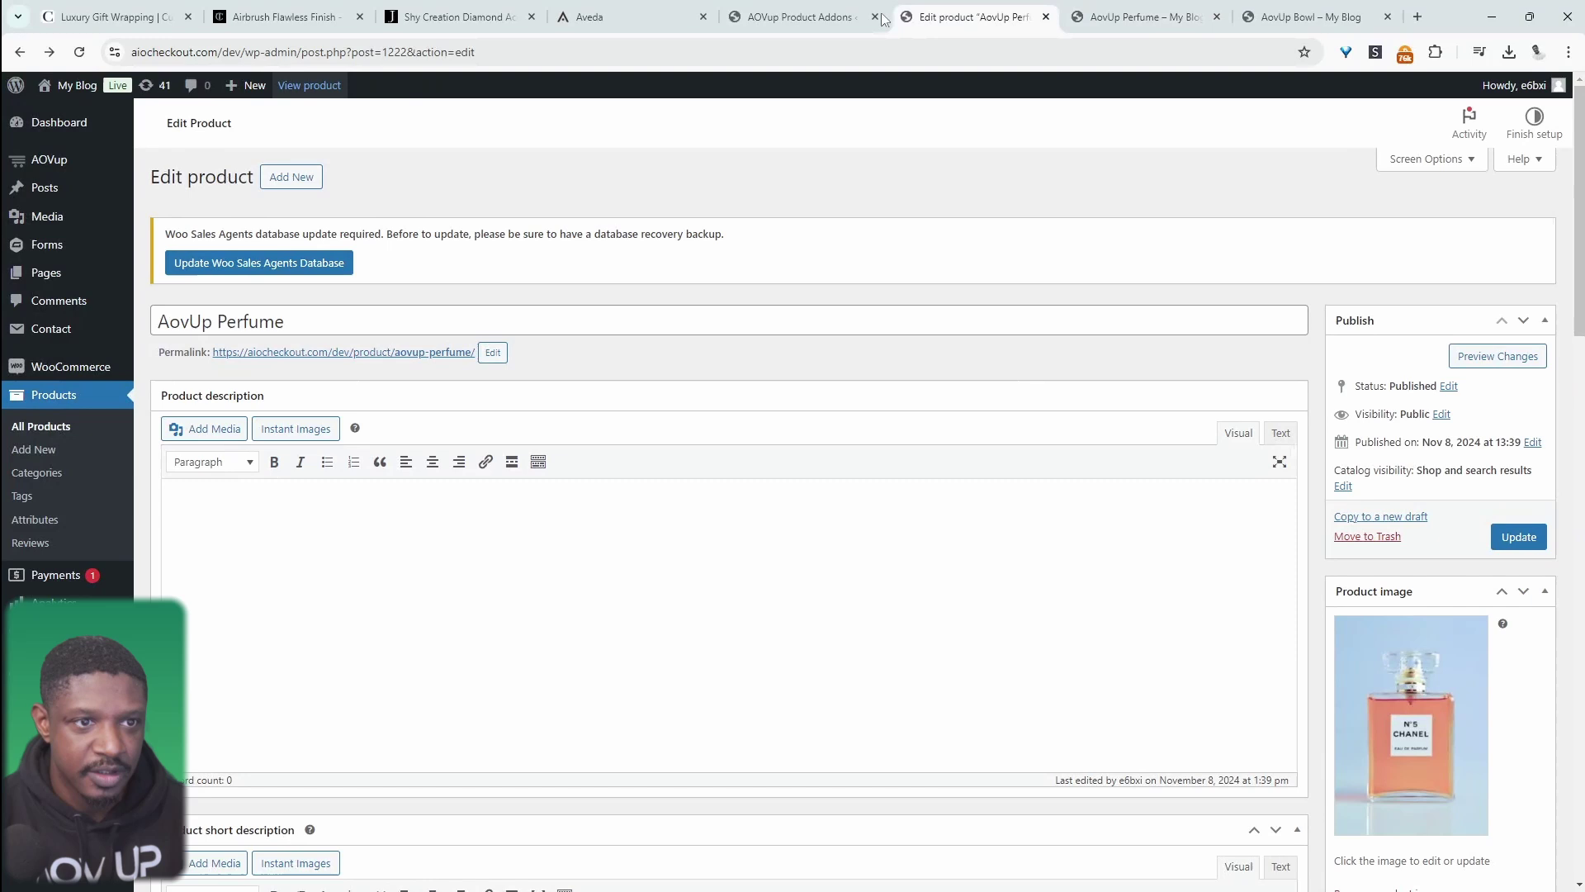
Set the gift wrap checkbox's 'Show as toggle' setting to Default and save.
click(1046, 16)
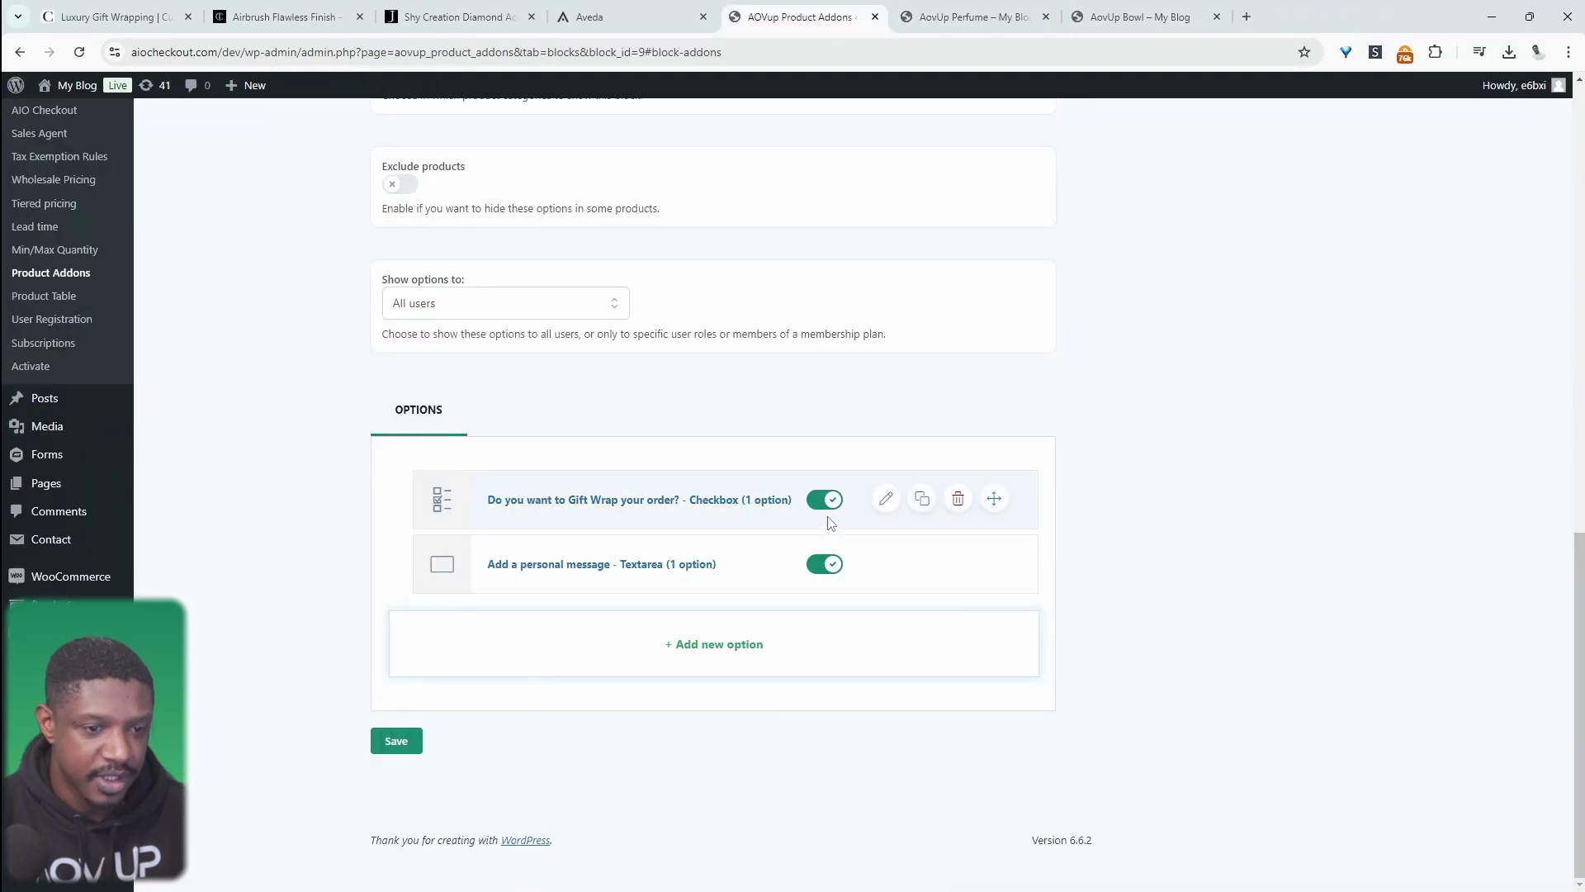
click(886, 498)
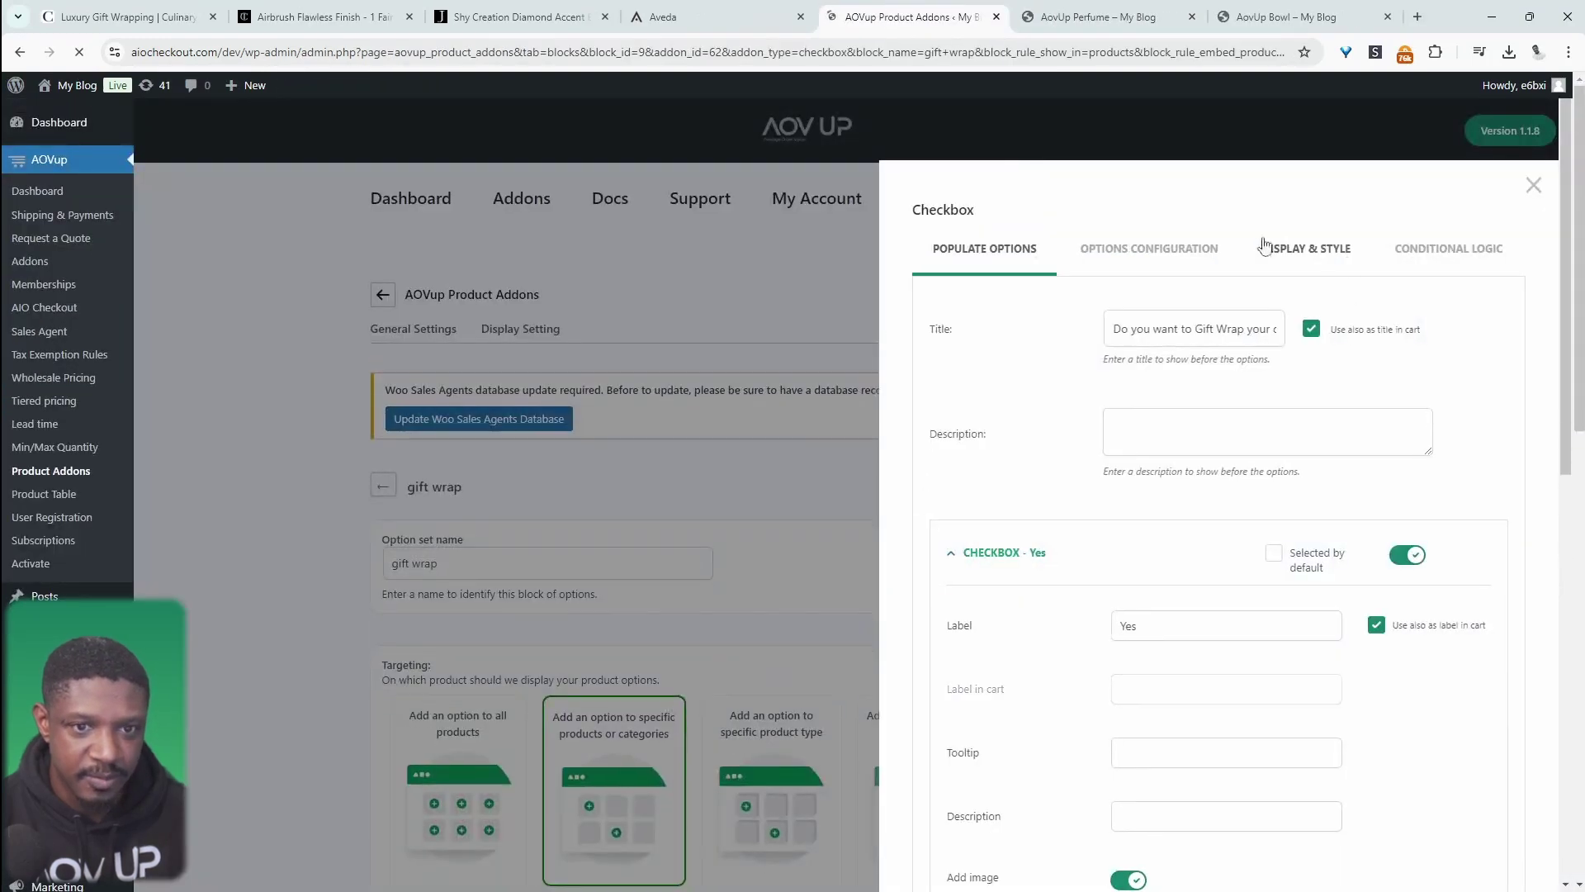
click(1143, 250)
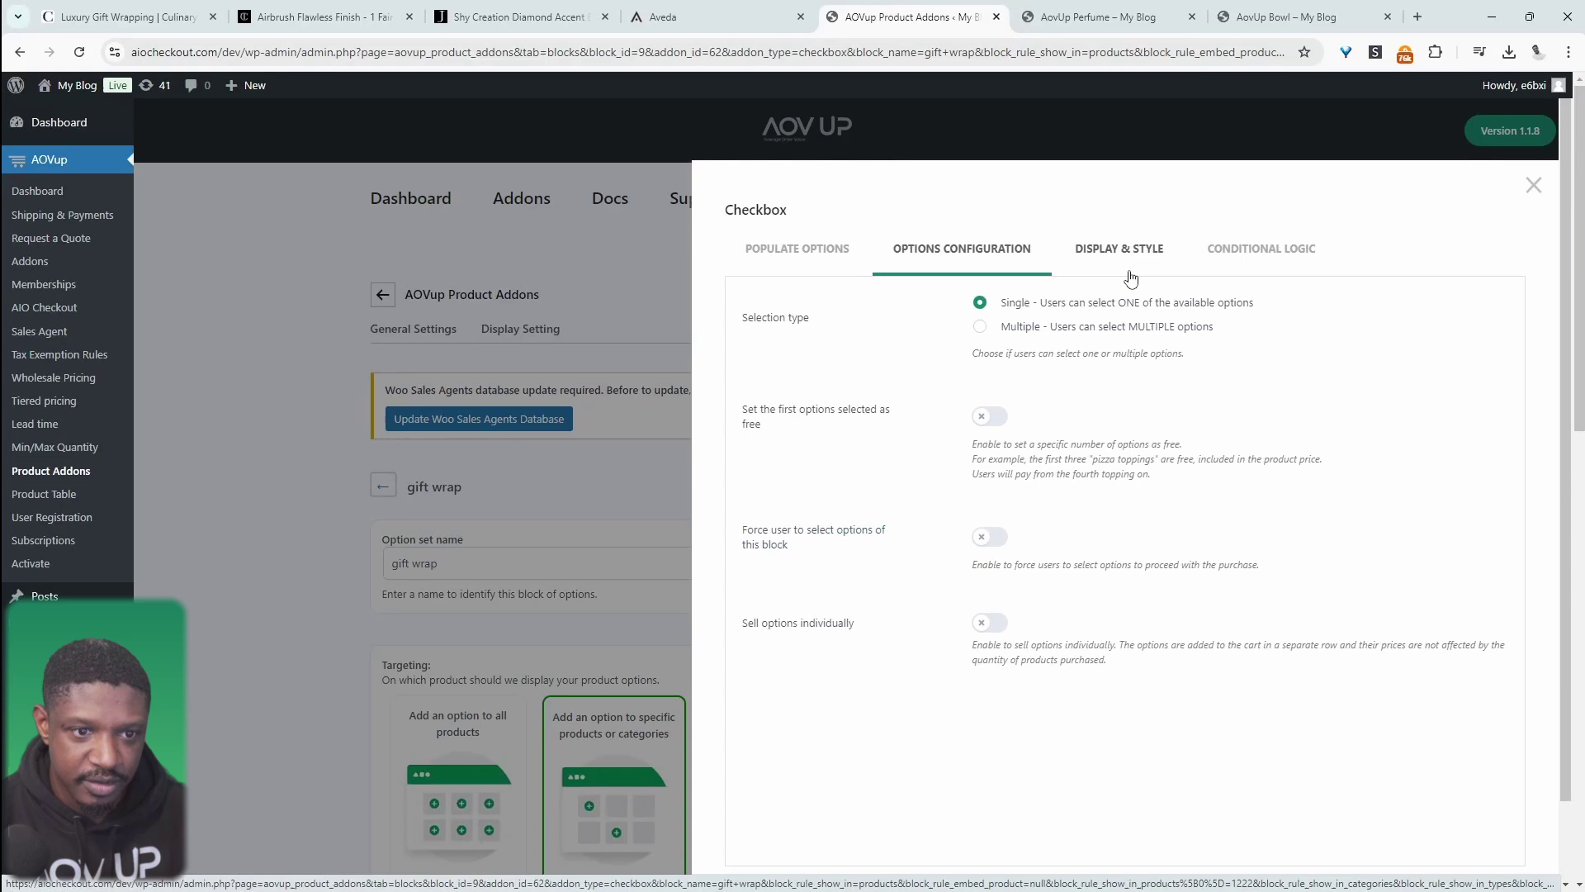
click(1133, 265)
scroll(1330, 442, down, 1)
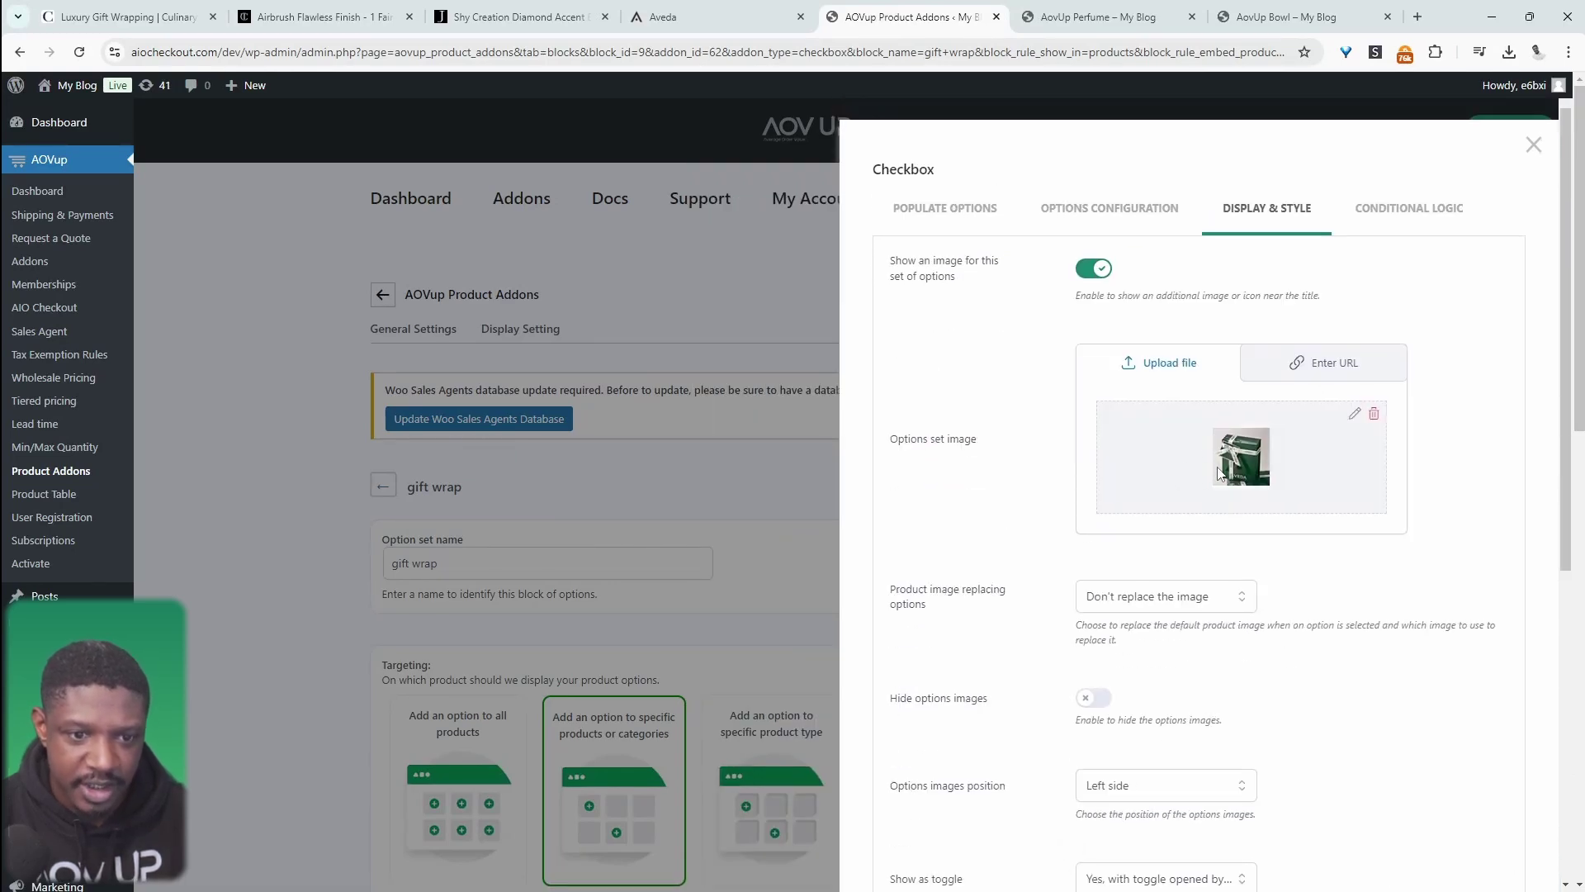
scroll(1193, 512, down, 2)
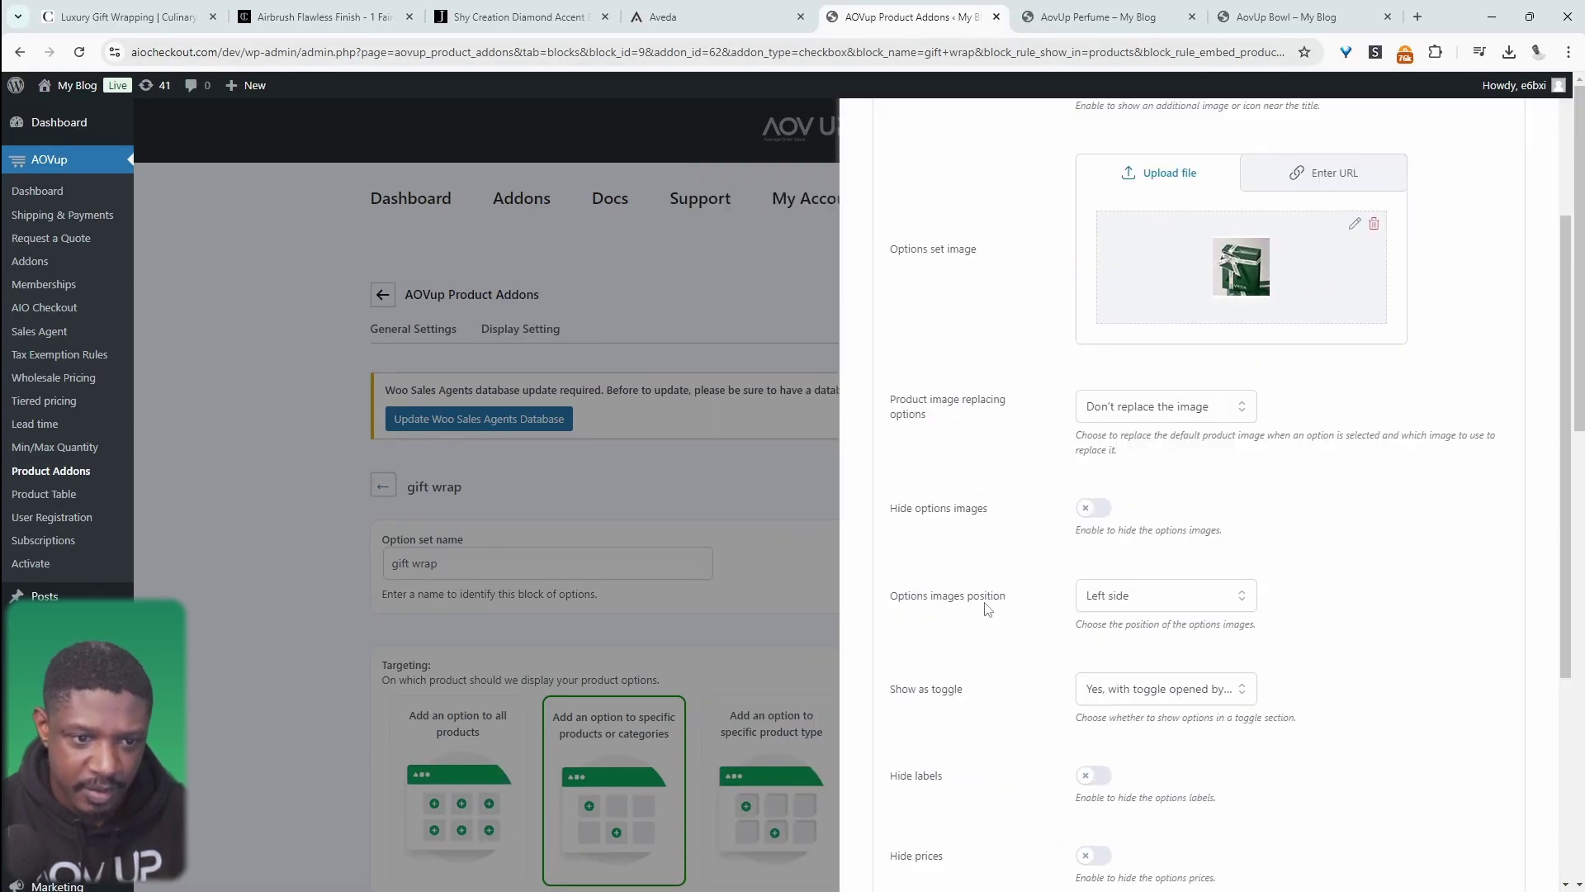
click(1094, 683)
click(1106, 725)
scroll(1394, 665, down, 5)
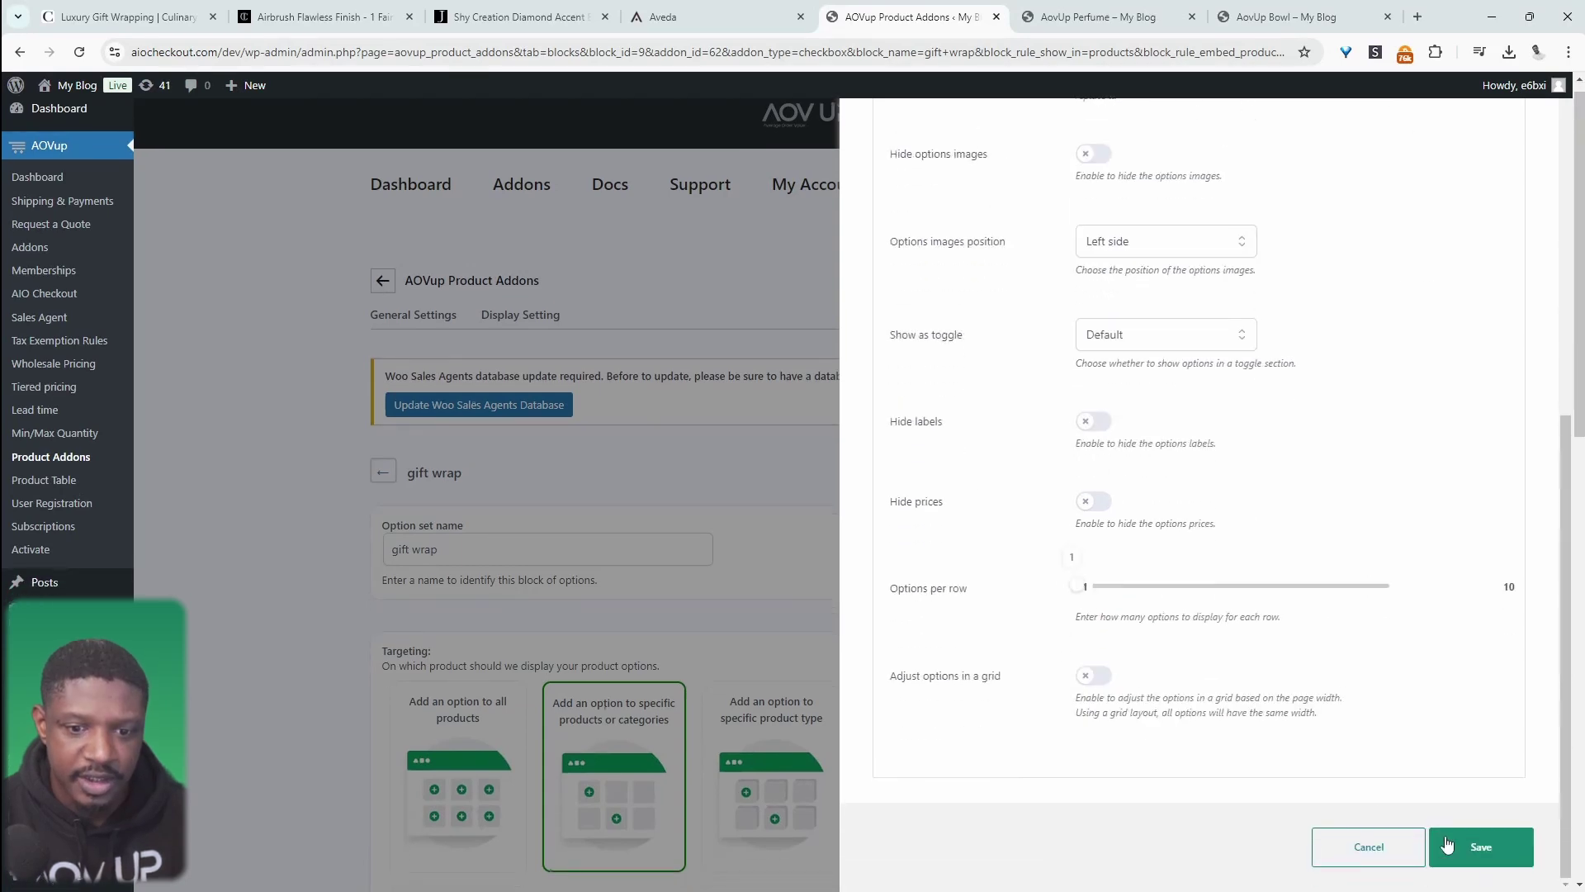
click(1456, 846)
Recheck the gift wrap option set, then reload the AovUp Perfume page to see the conditional message box.
key(ctrl+Tab)
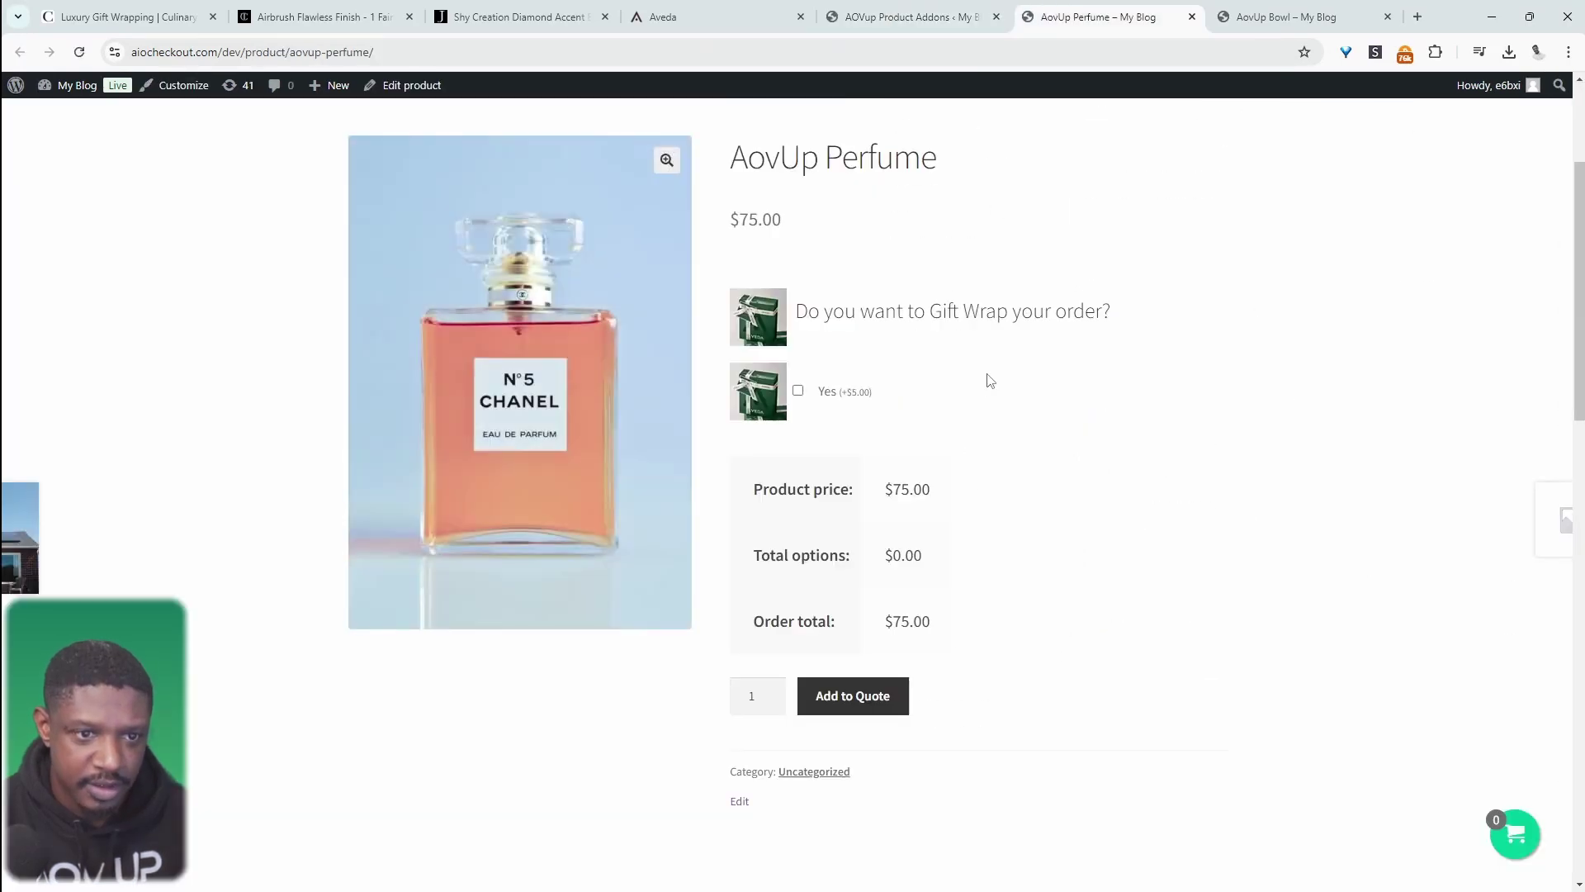
key(ctrl+shift+Tab)
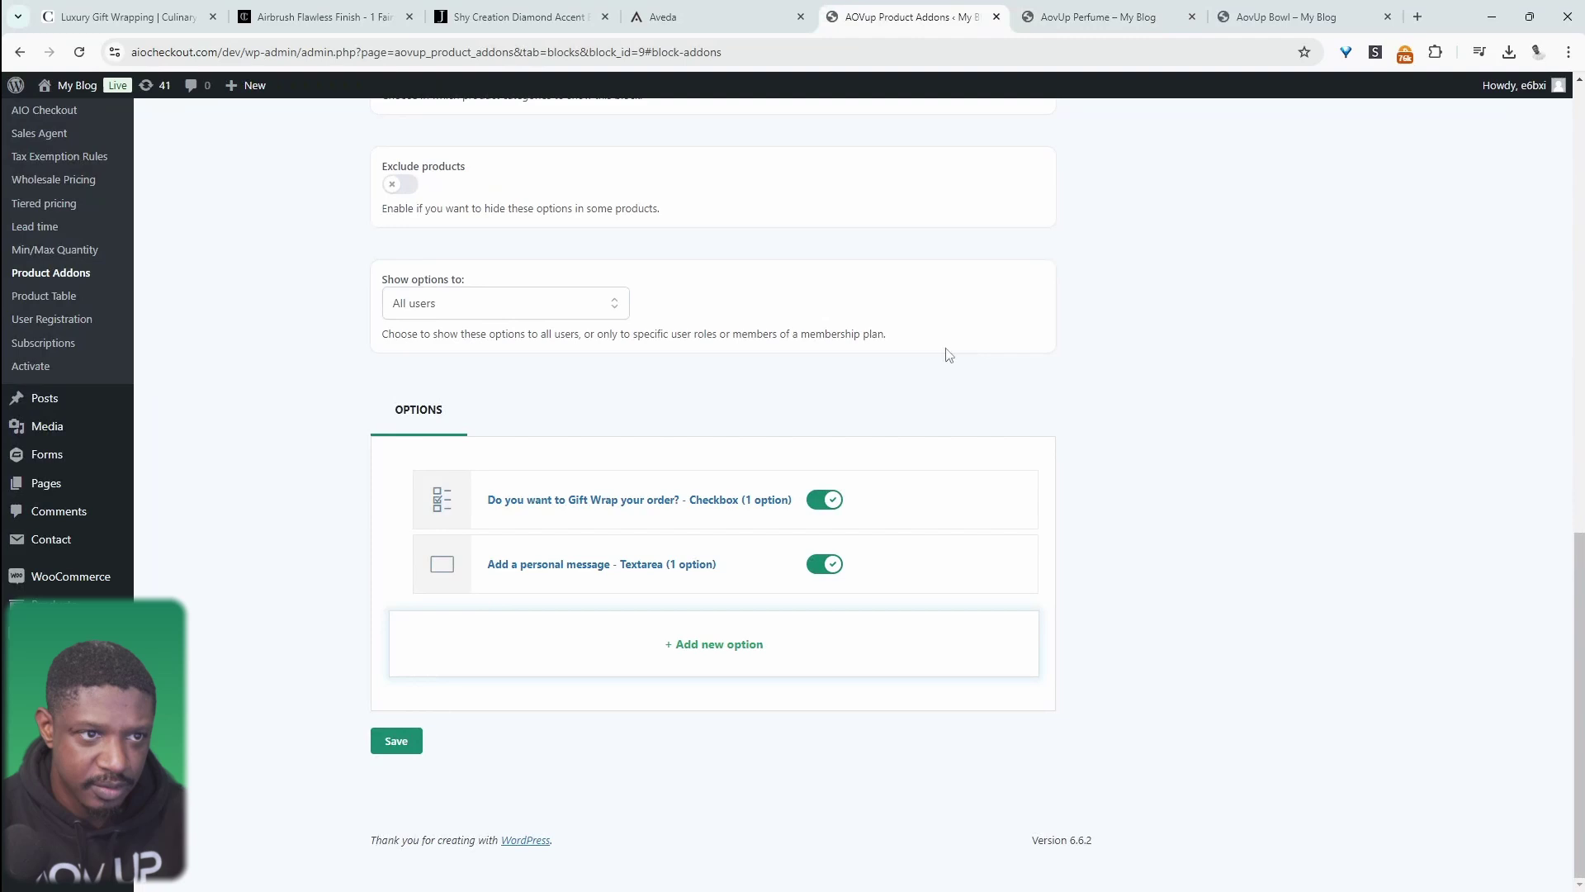
key(ctrl+Tab)
key(F5)
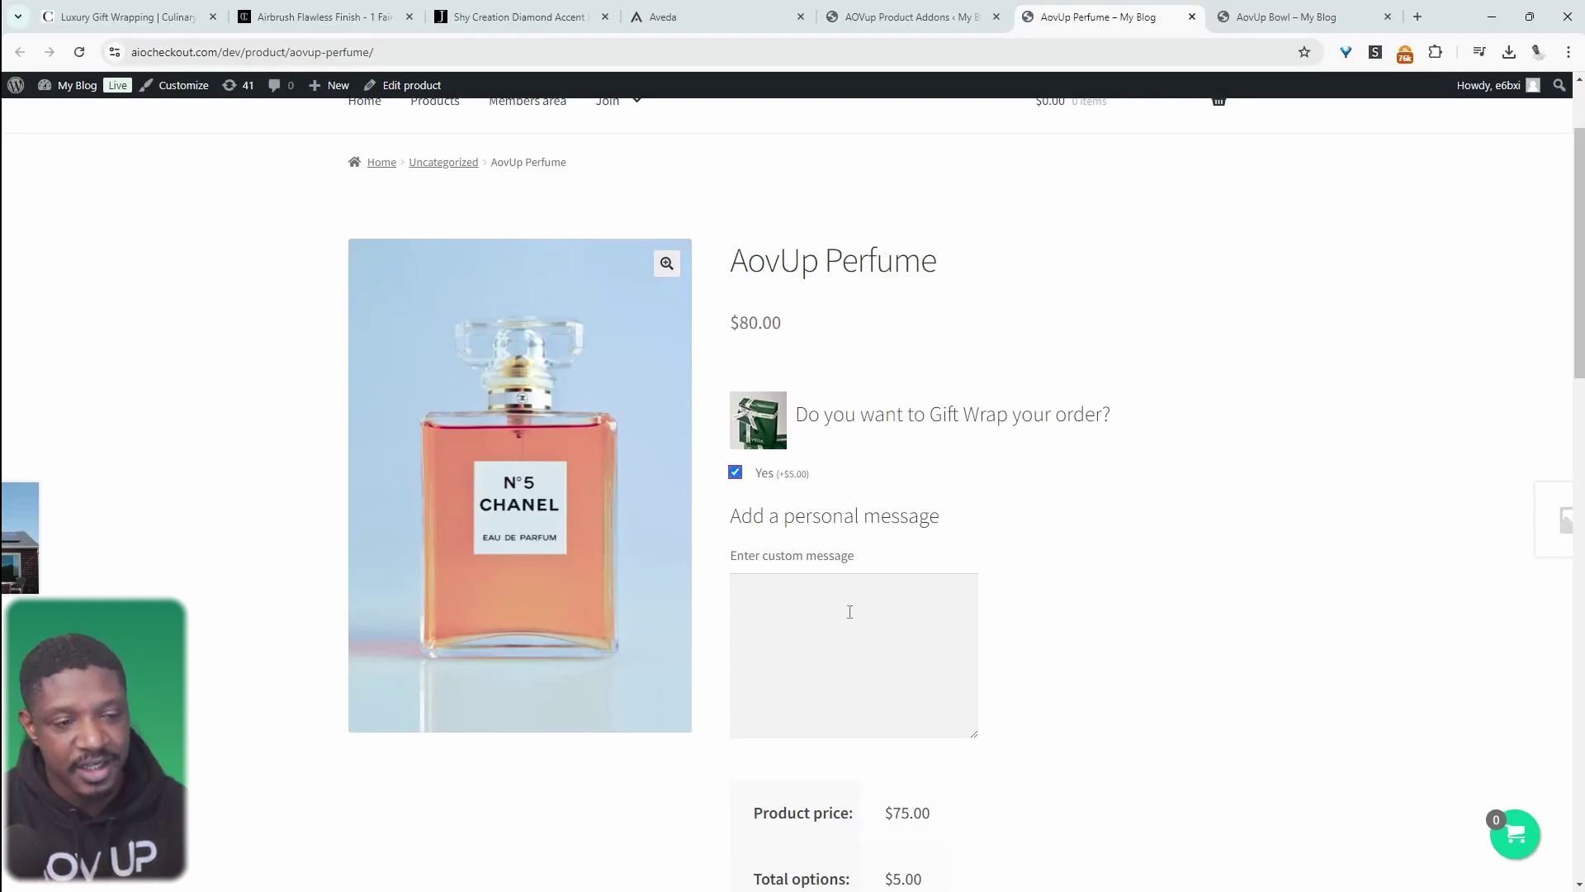
Go back to the Option Sets list and start a new option set.
click(945, 25)
scroll(637, 452, up, 15)
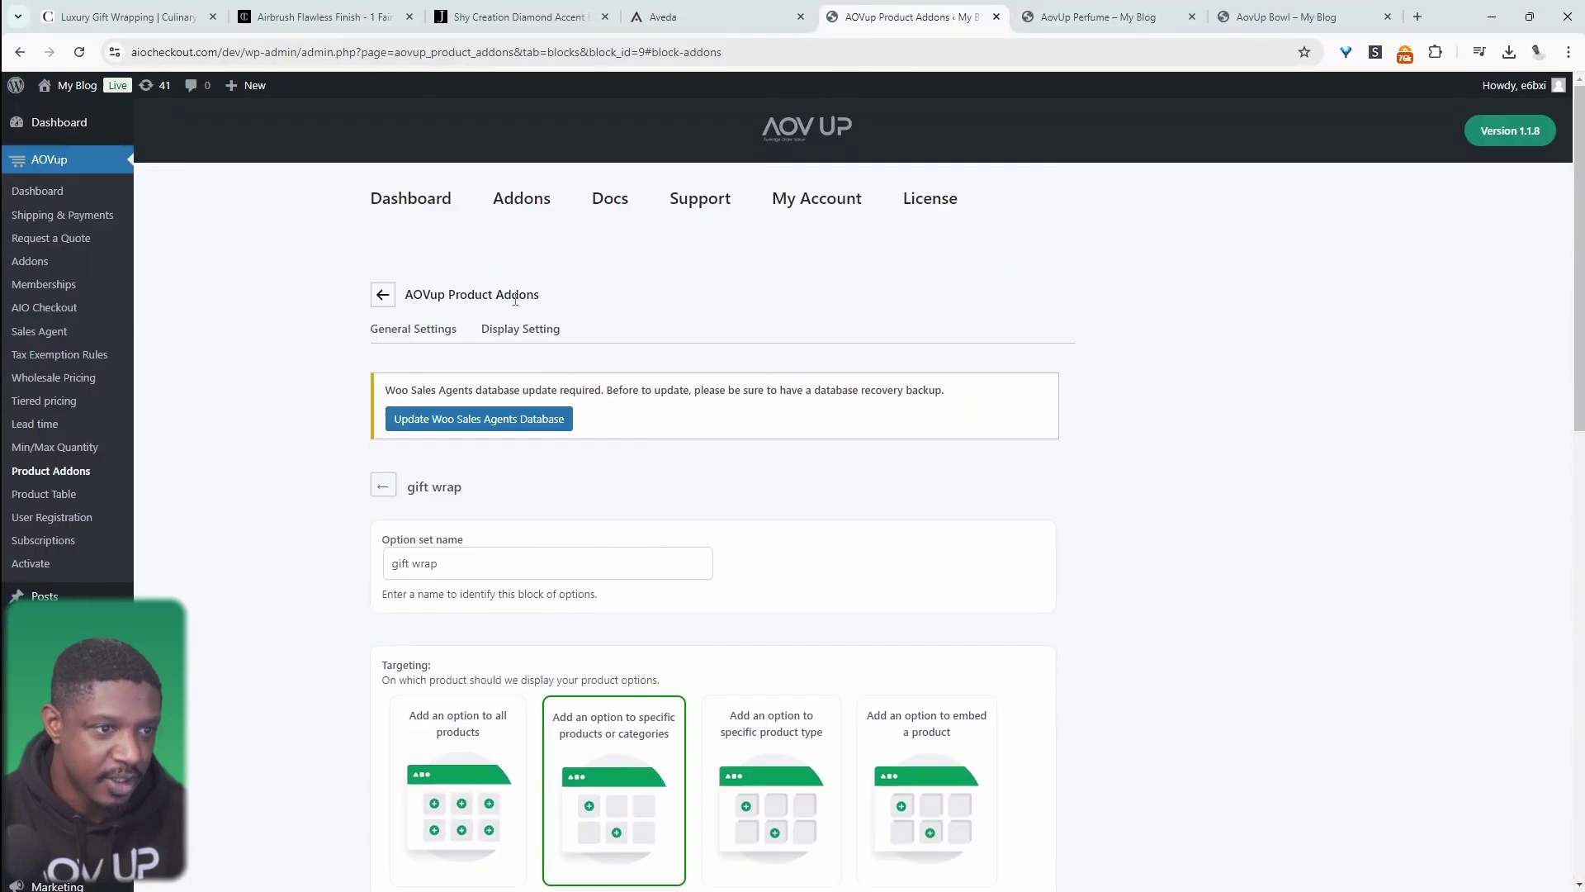
click(390, 299)
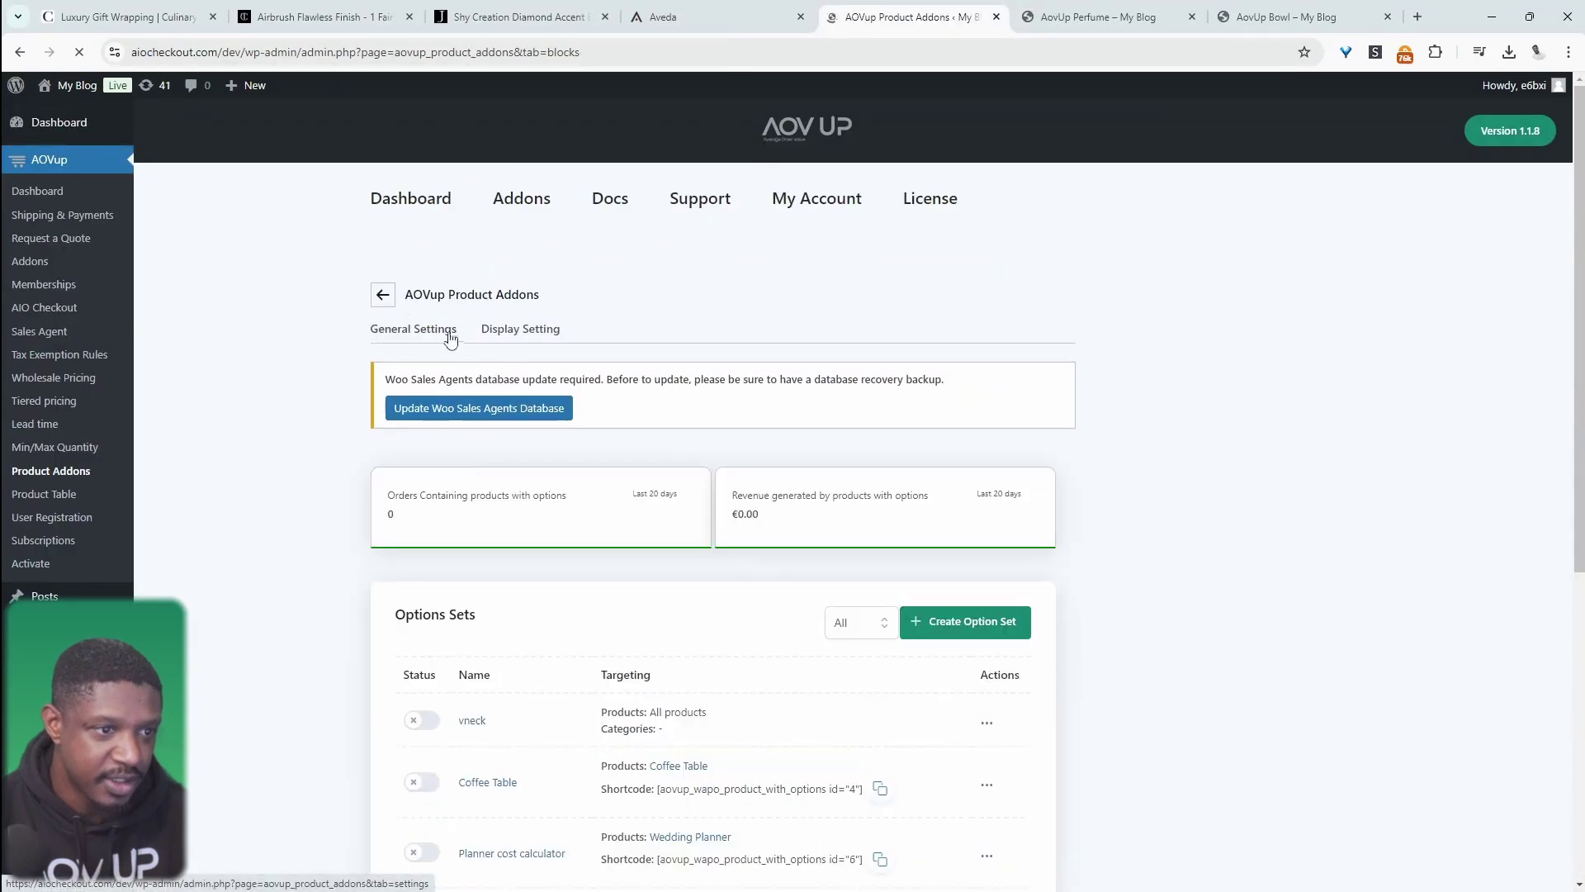
click(966, 620)
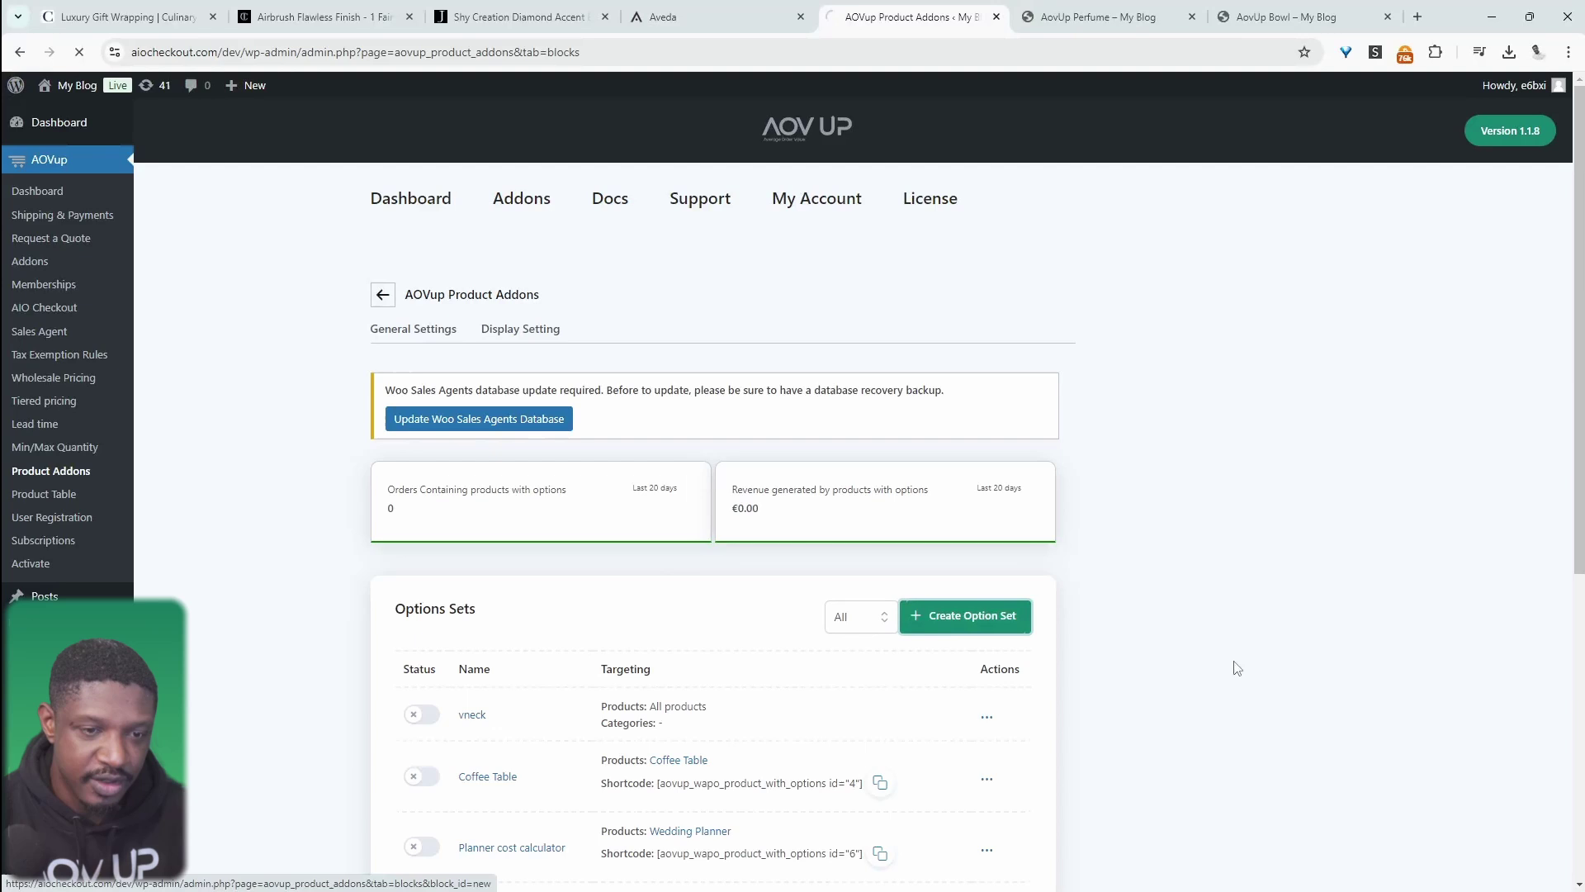
Name the set 'gift wrap bowl' and target specific products or categories.
click(527, 571)
text(gift wrap bowl)
scroll(661, 407, down, 4)
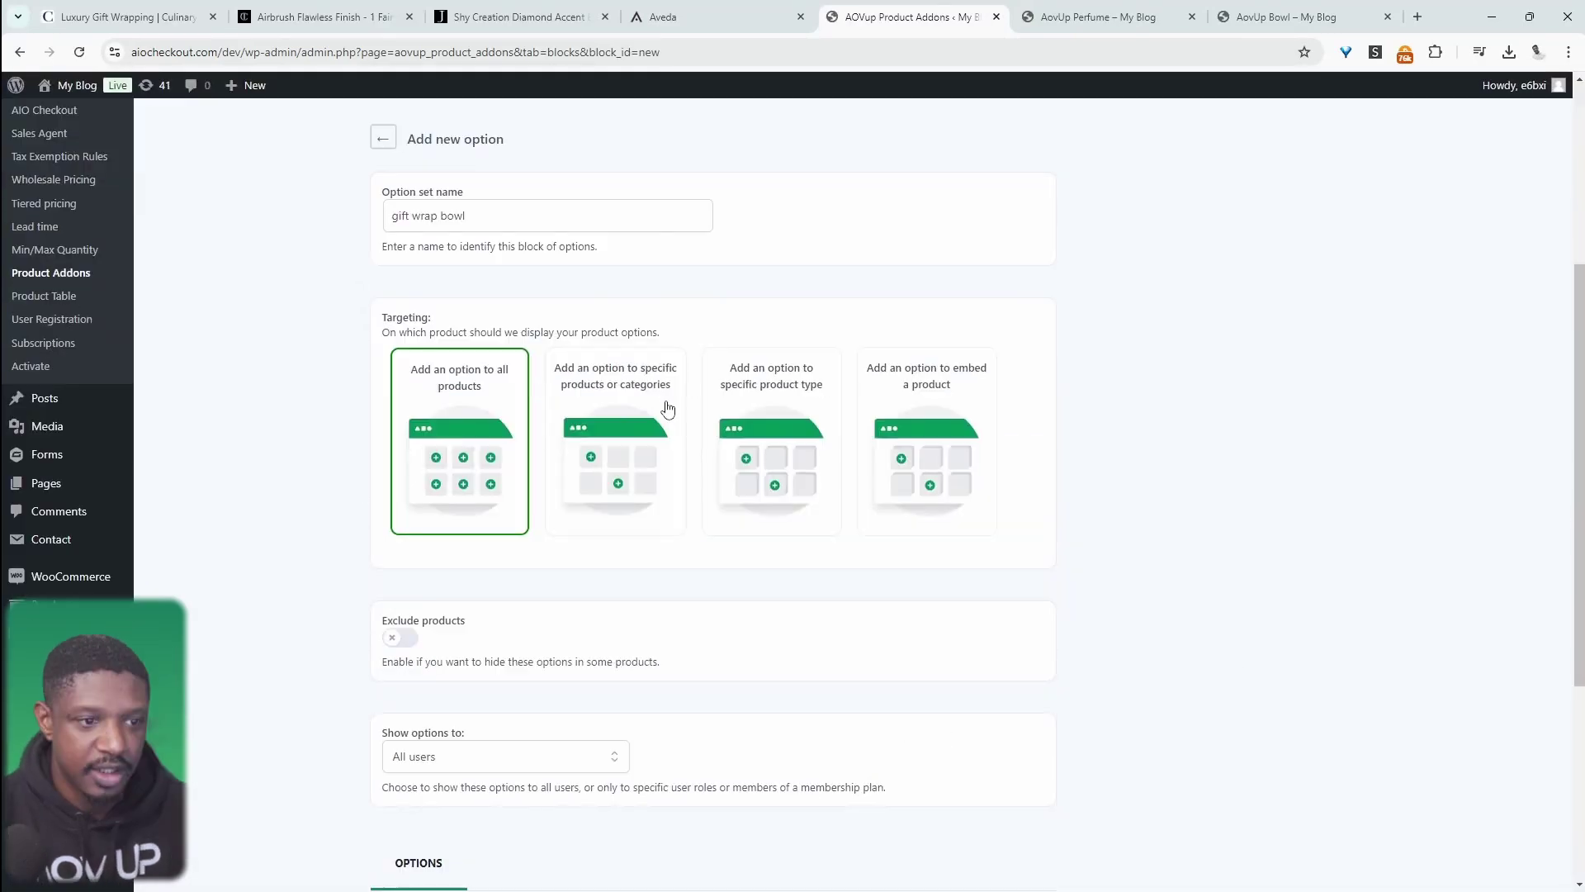
click(647, 418)
scroll(591, 588, down, 1)
click(588, 568)
scroll(838, 572, down, 6)
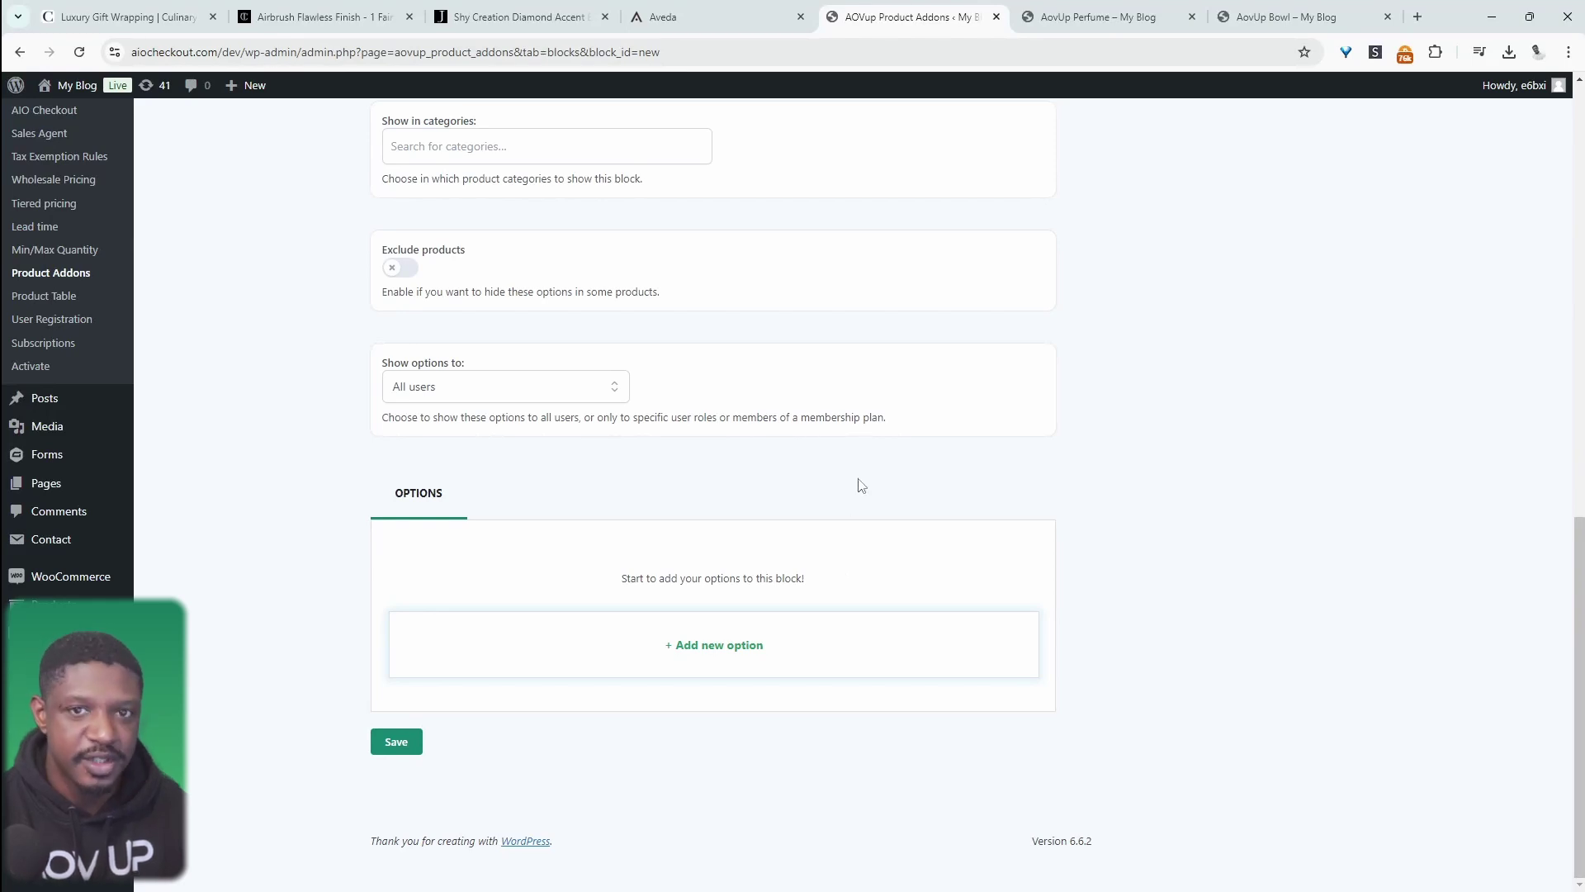
Add a Label or image option titled 'Wrap Design'.
click(859, 642)
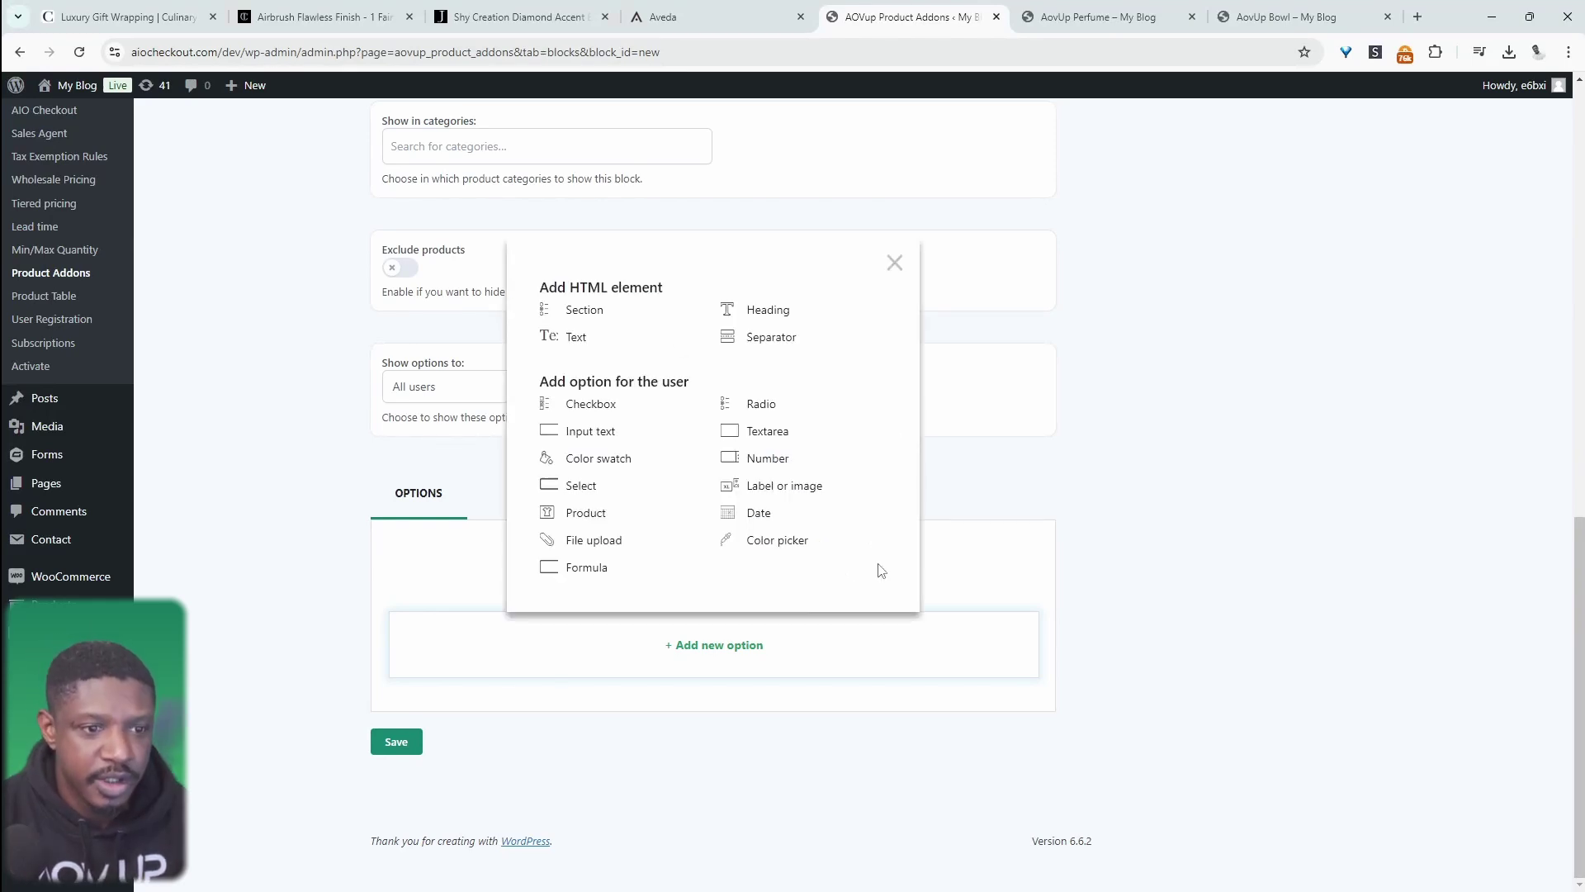
click(785, 492)
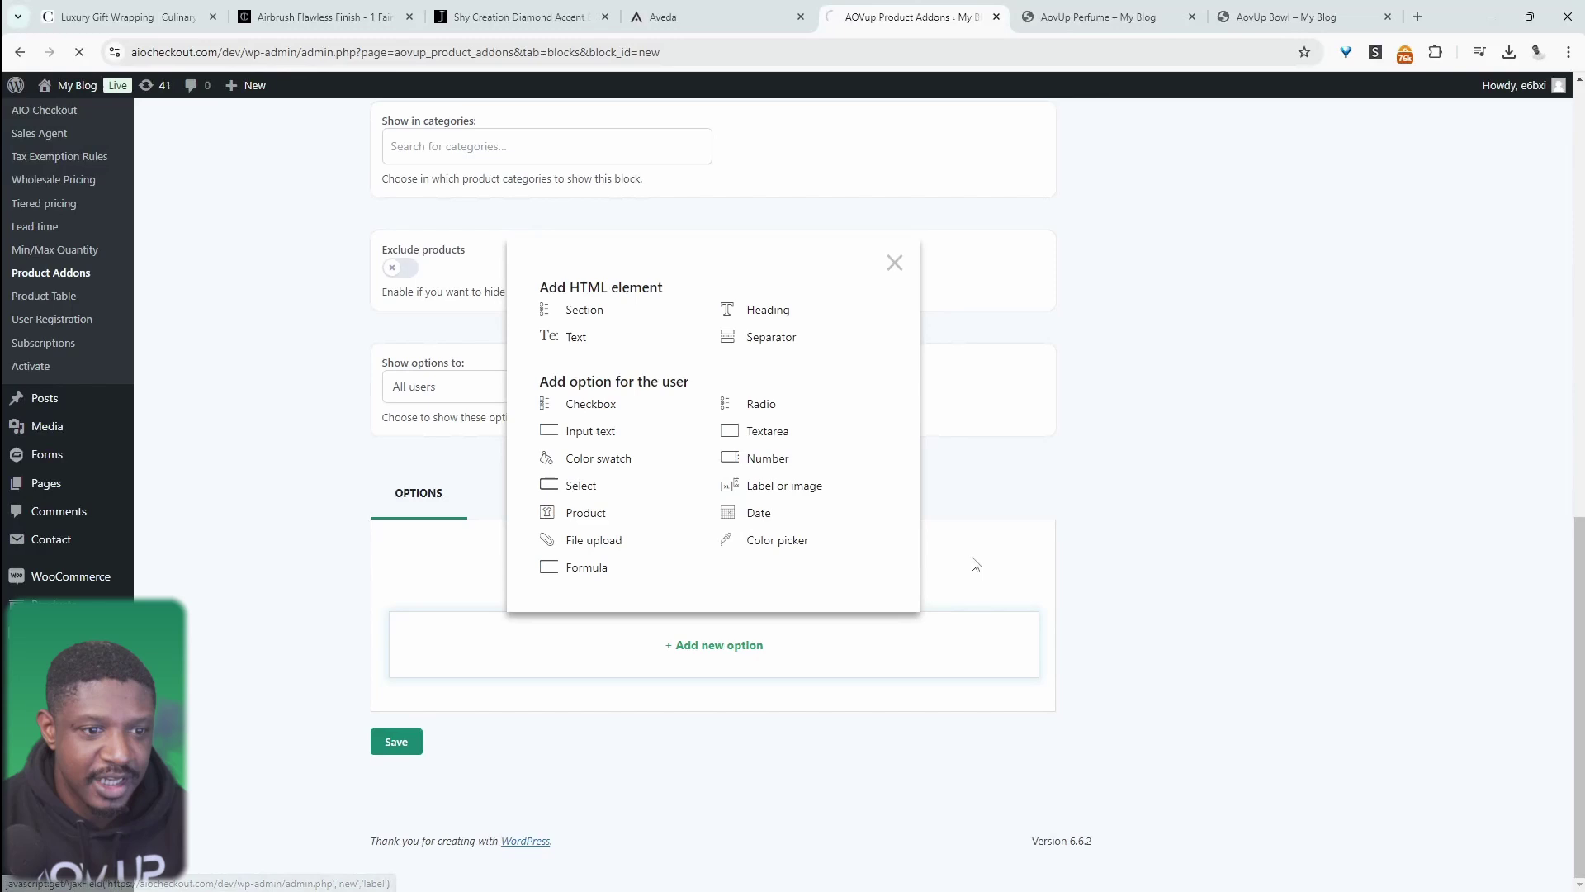
click(1166, 345)
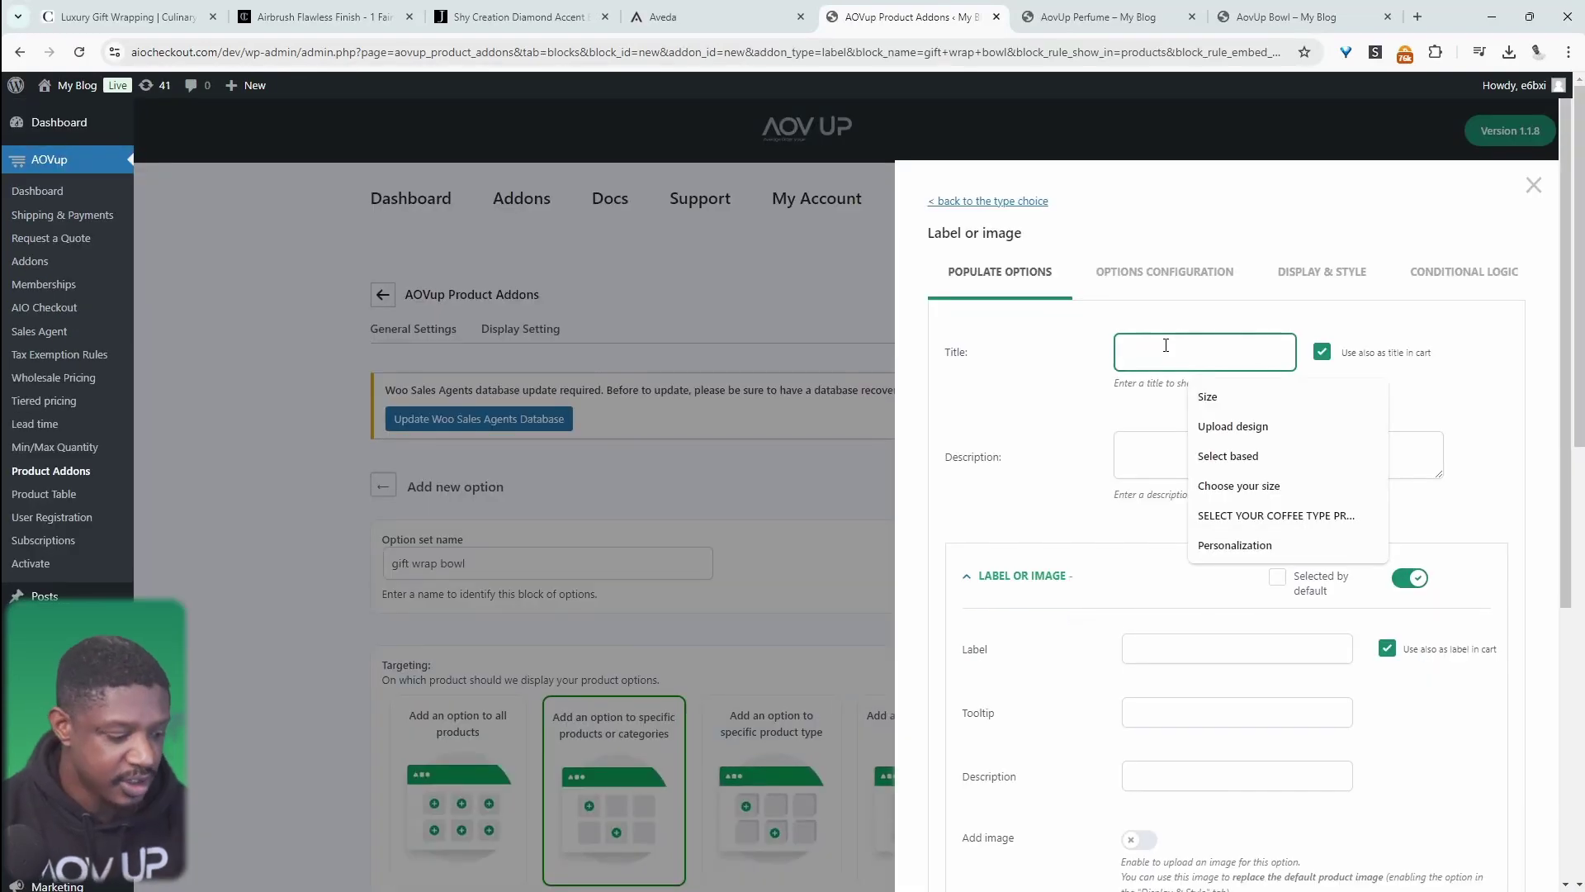
text(Wrap Design)
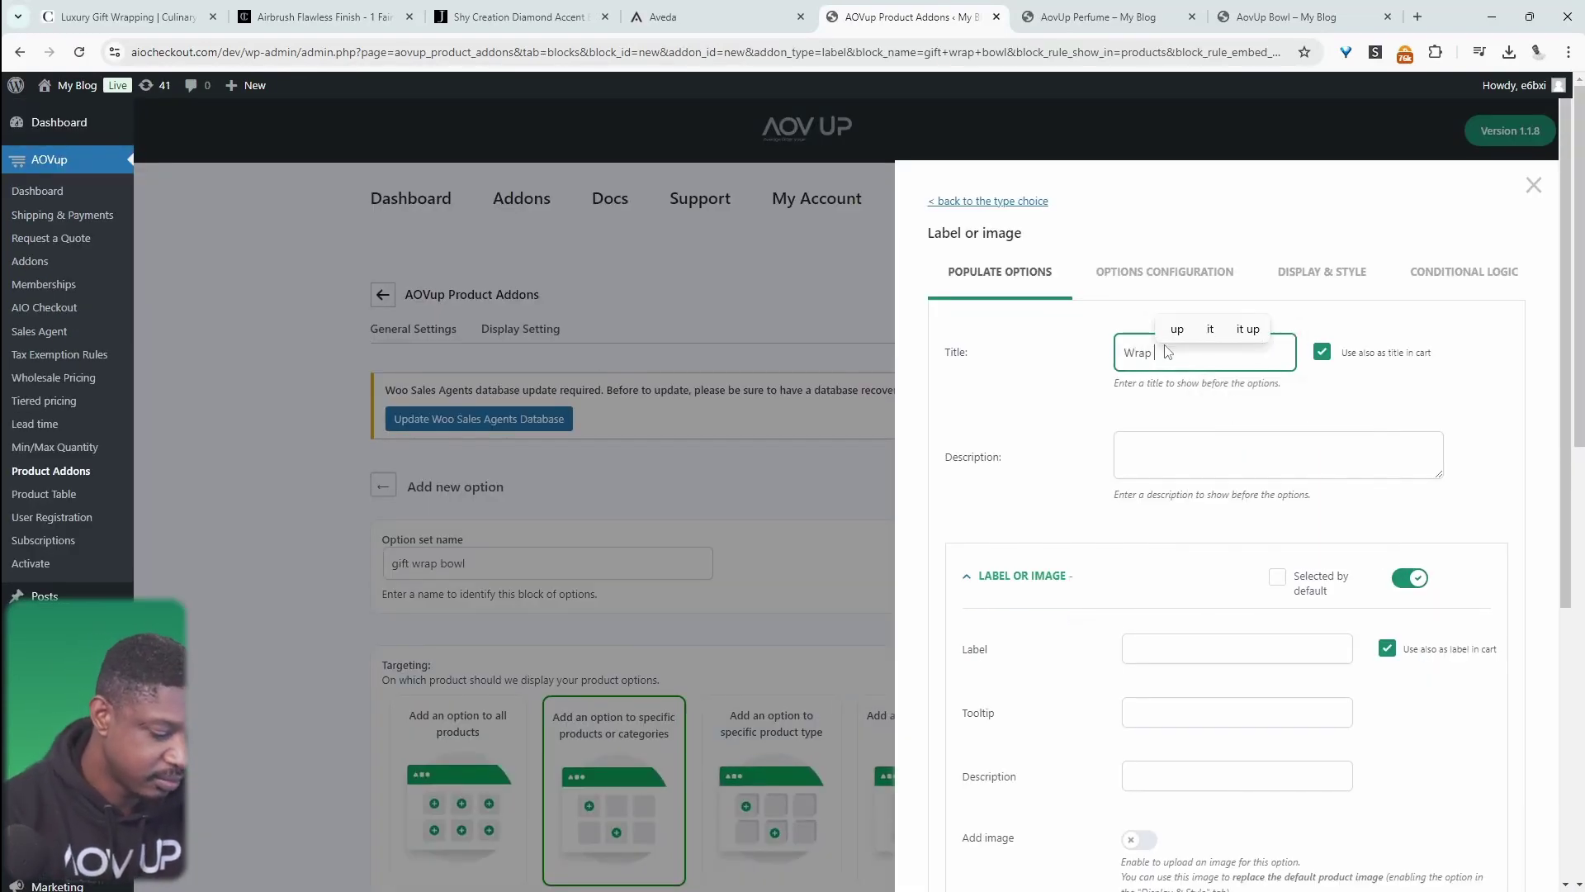
scroll(1216, 487, down, 2)
Add a 'Red' choice with an image enabled and begin the second choice, labelled 'G'.
click(1216, 488)
text(Red)
scroll(1216, 492, down, 2)
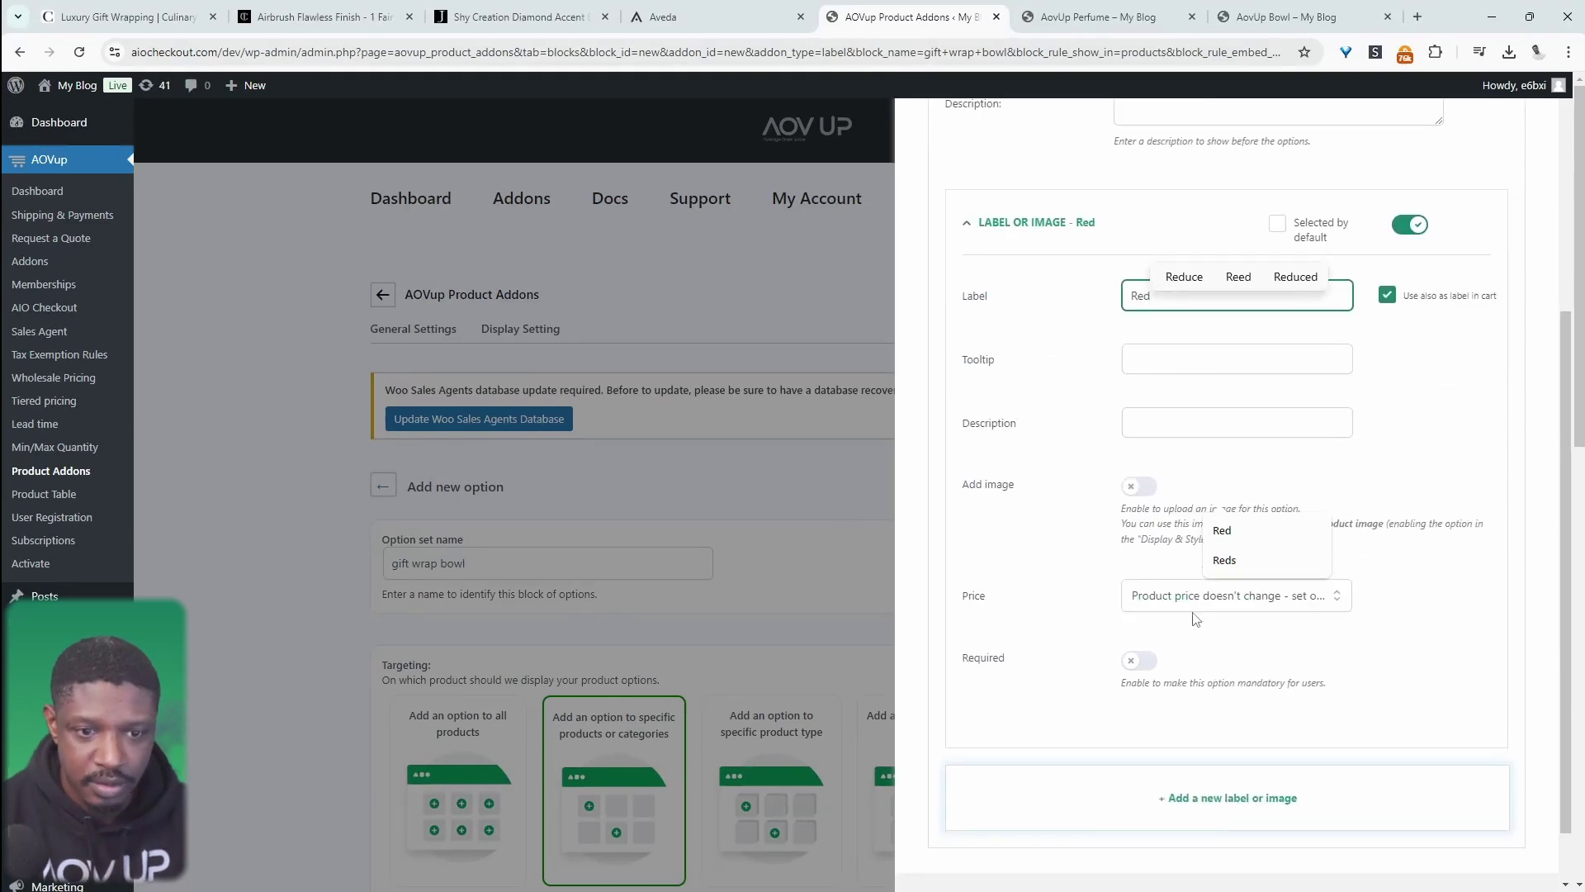
scroll(1155, 578, up, 2)
click(1139, 623)
scroll(1187, 642, down, 2)
scroll(1214, 702, down, 4)
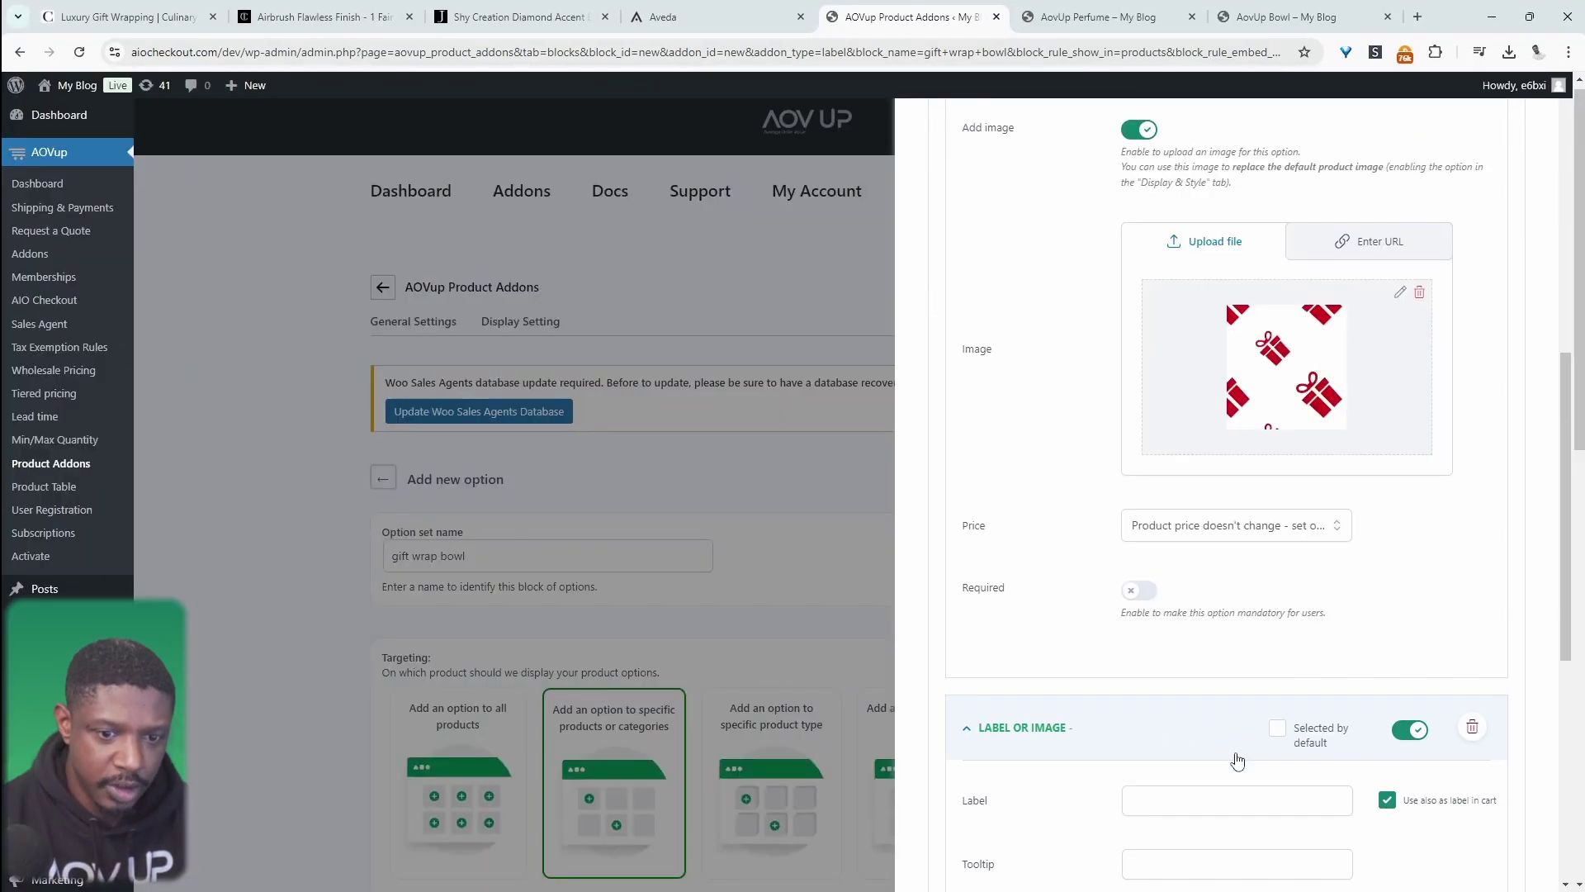
click(1191, 792)
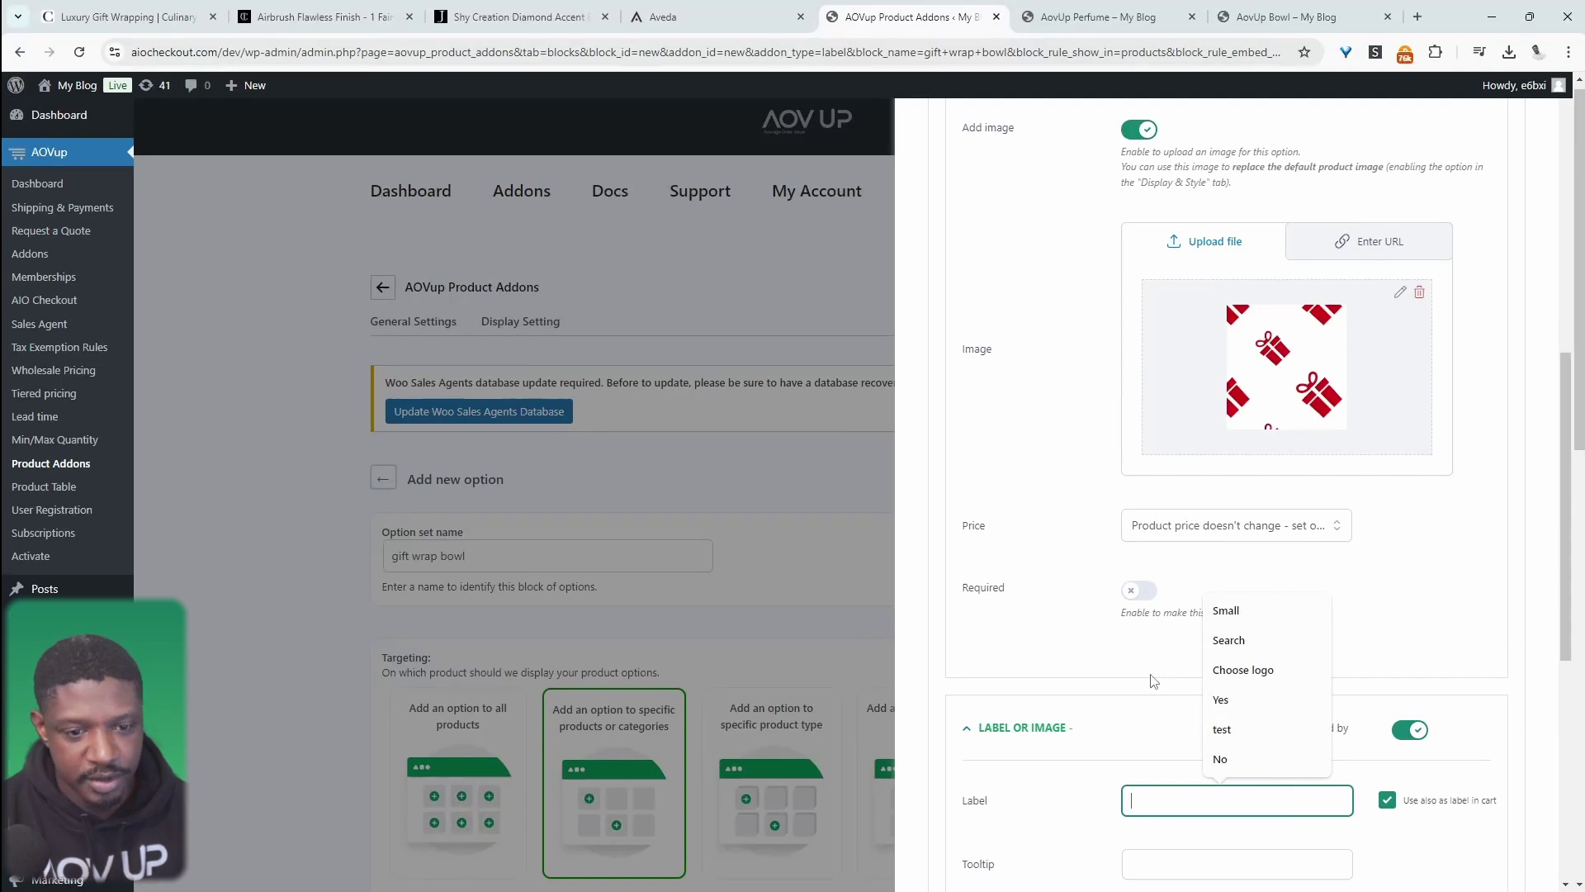
scroll(1162, 551, down, 3)
text(G)
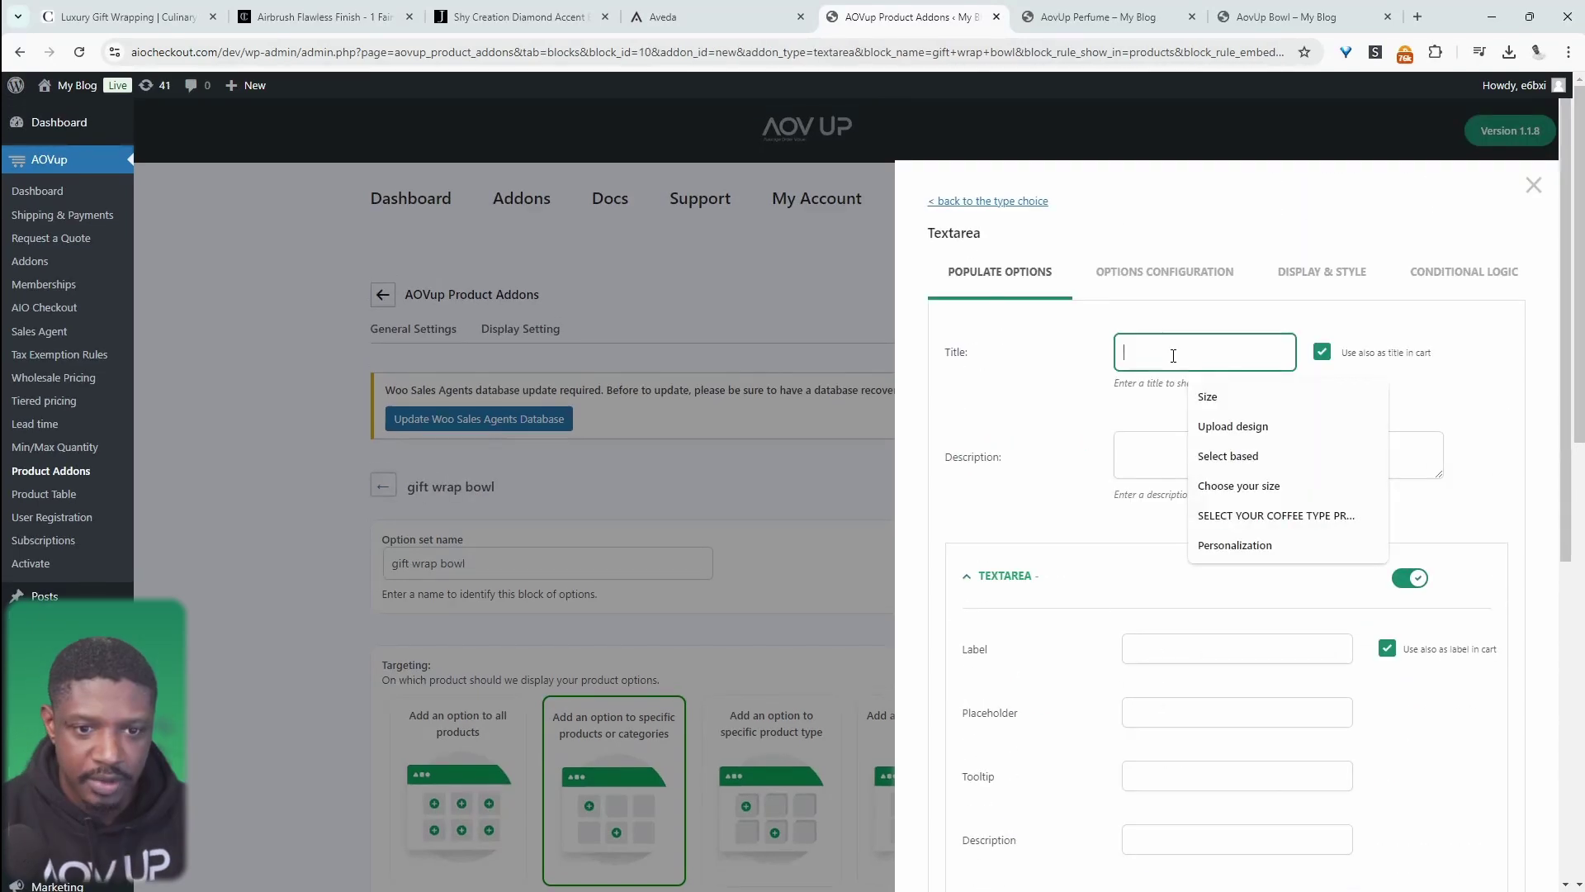
key(Down)
key(Down)
key(Down)
key(Down)
key(Up)
key(Up)
key(Up)
key(Up)
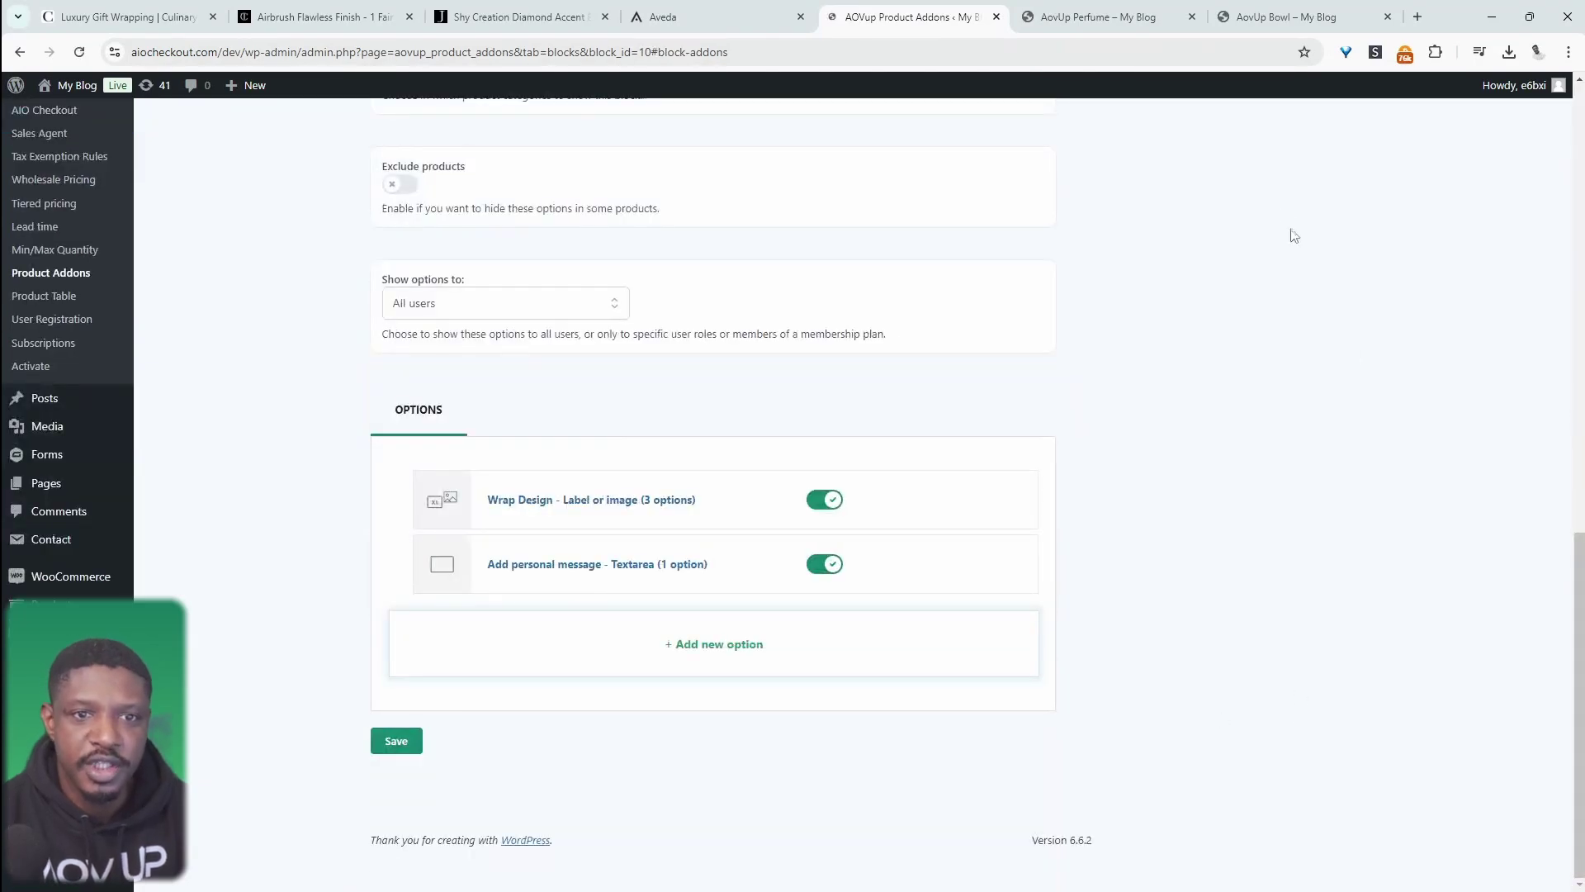
Reload the AovUp Bowl page to see the Red, Green and Blue wrap swatches and the message box.
click(1269, 18)
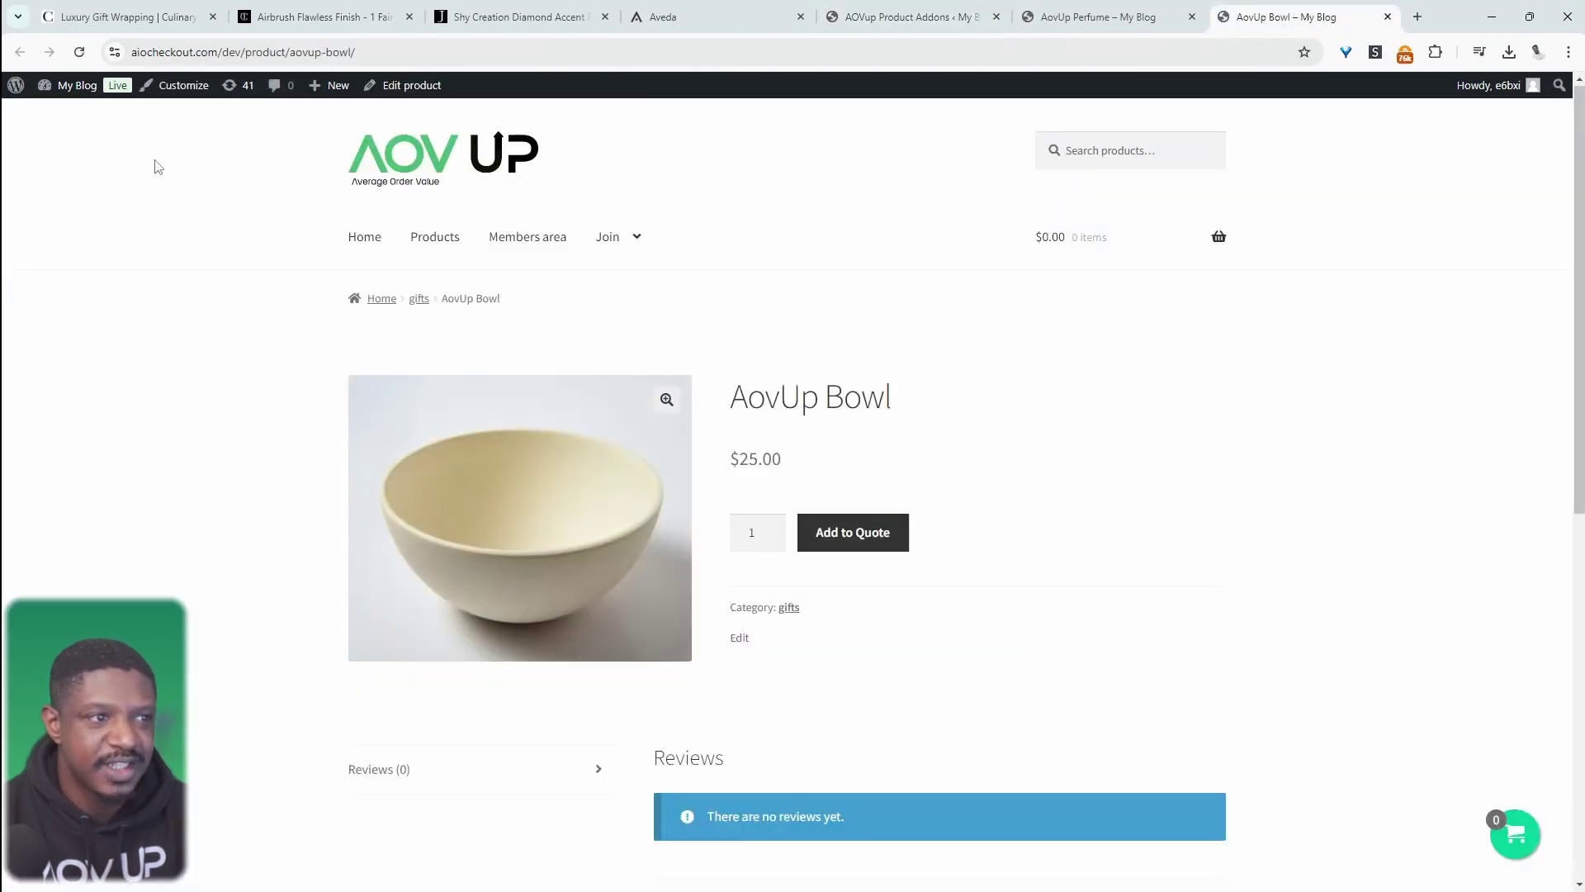
click(80, 52)
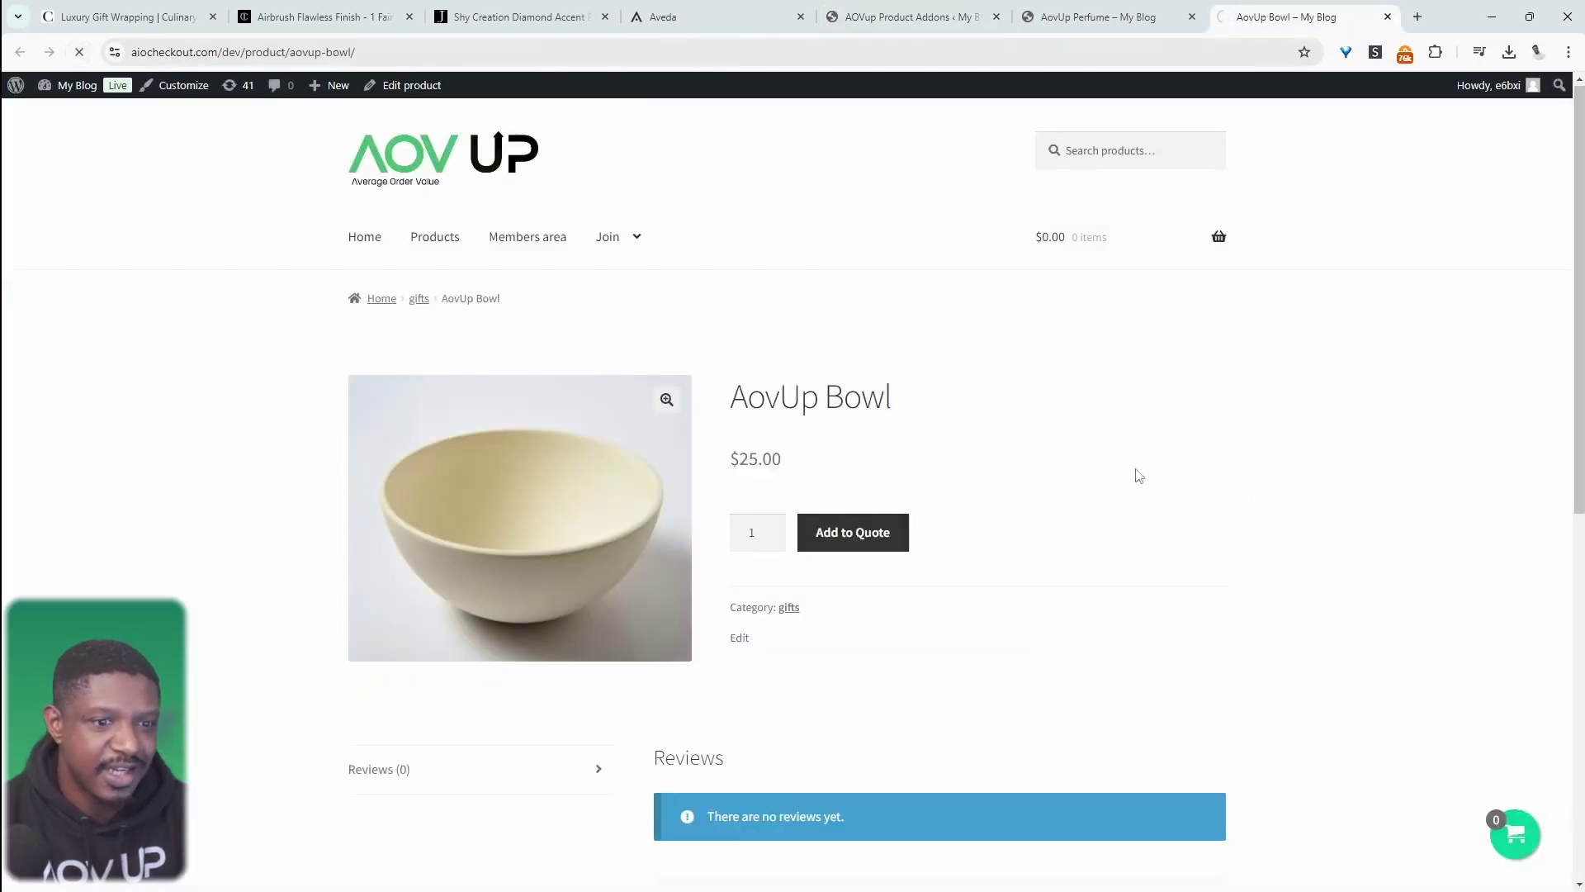
scroll(1199, 602, down, 4)
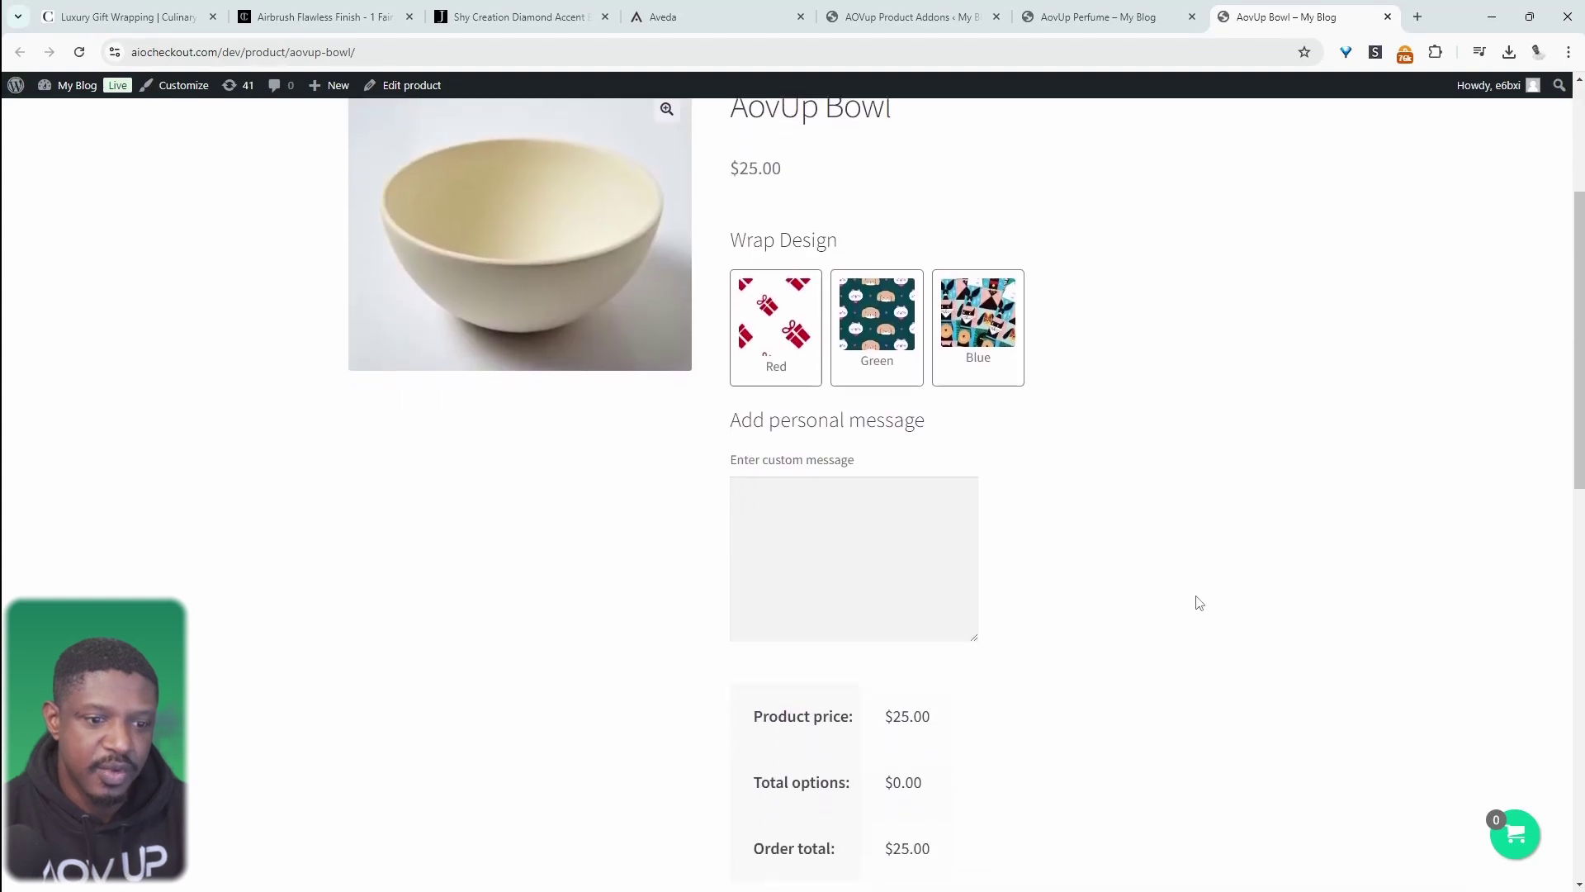
scroll(1156, 578, up, 2)
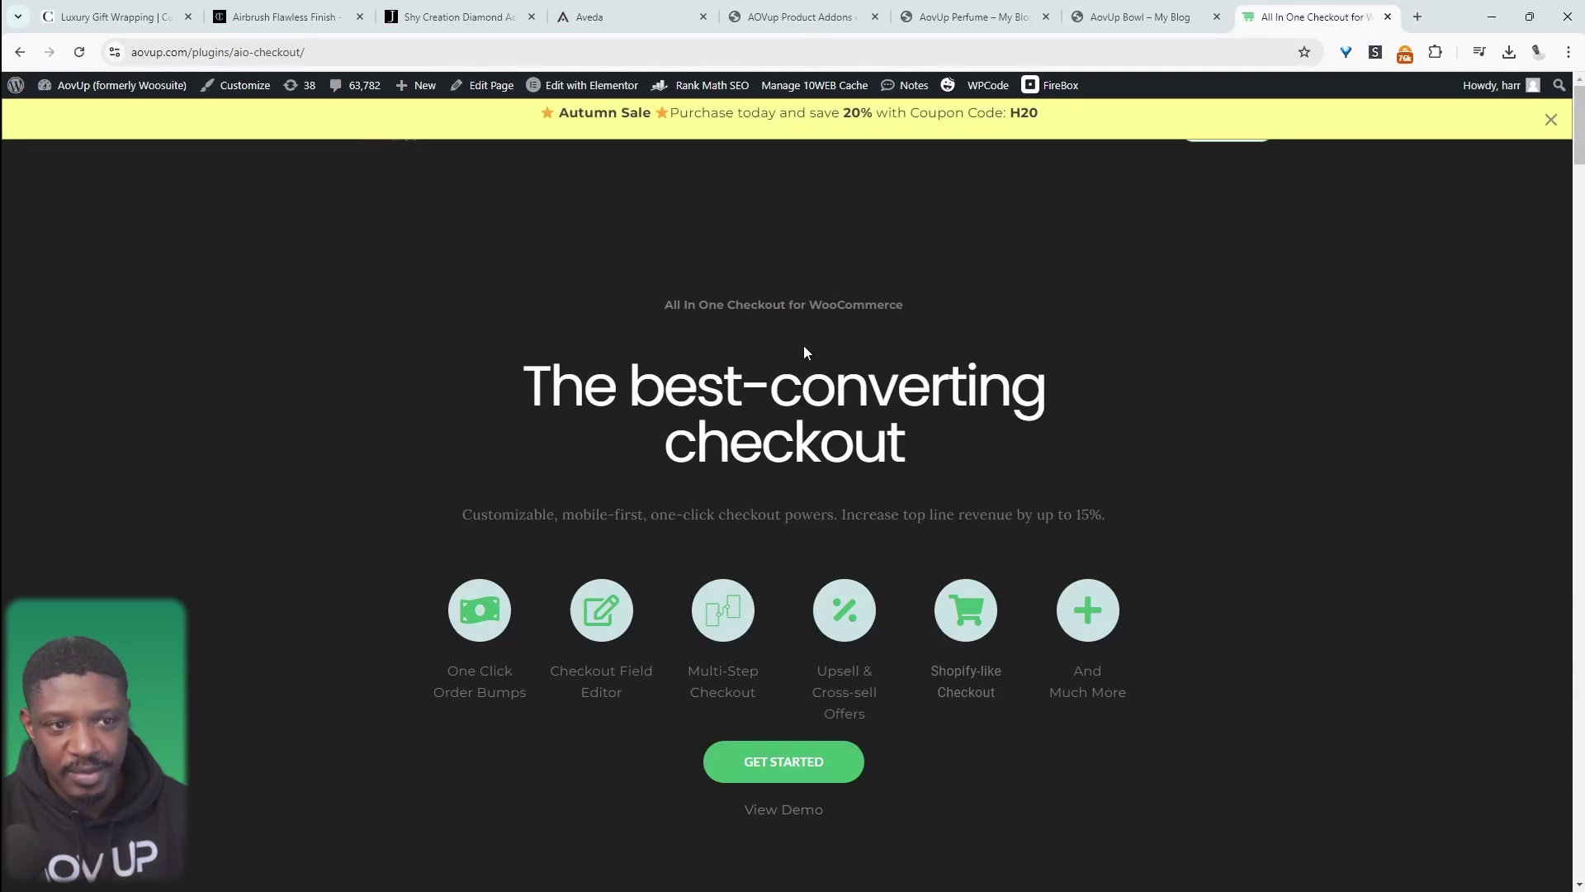
Scroll down the AIO Checkout page through features like the drag-and-drop field editor and multistep checkout.
scroll(1022, 519, down, 1)
scroll(1022, 518, down, 12)
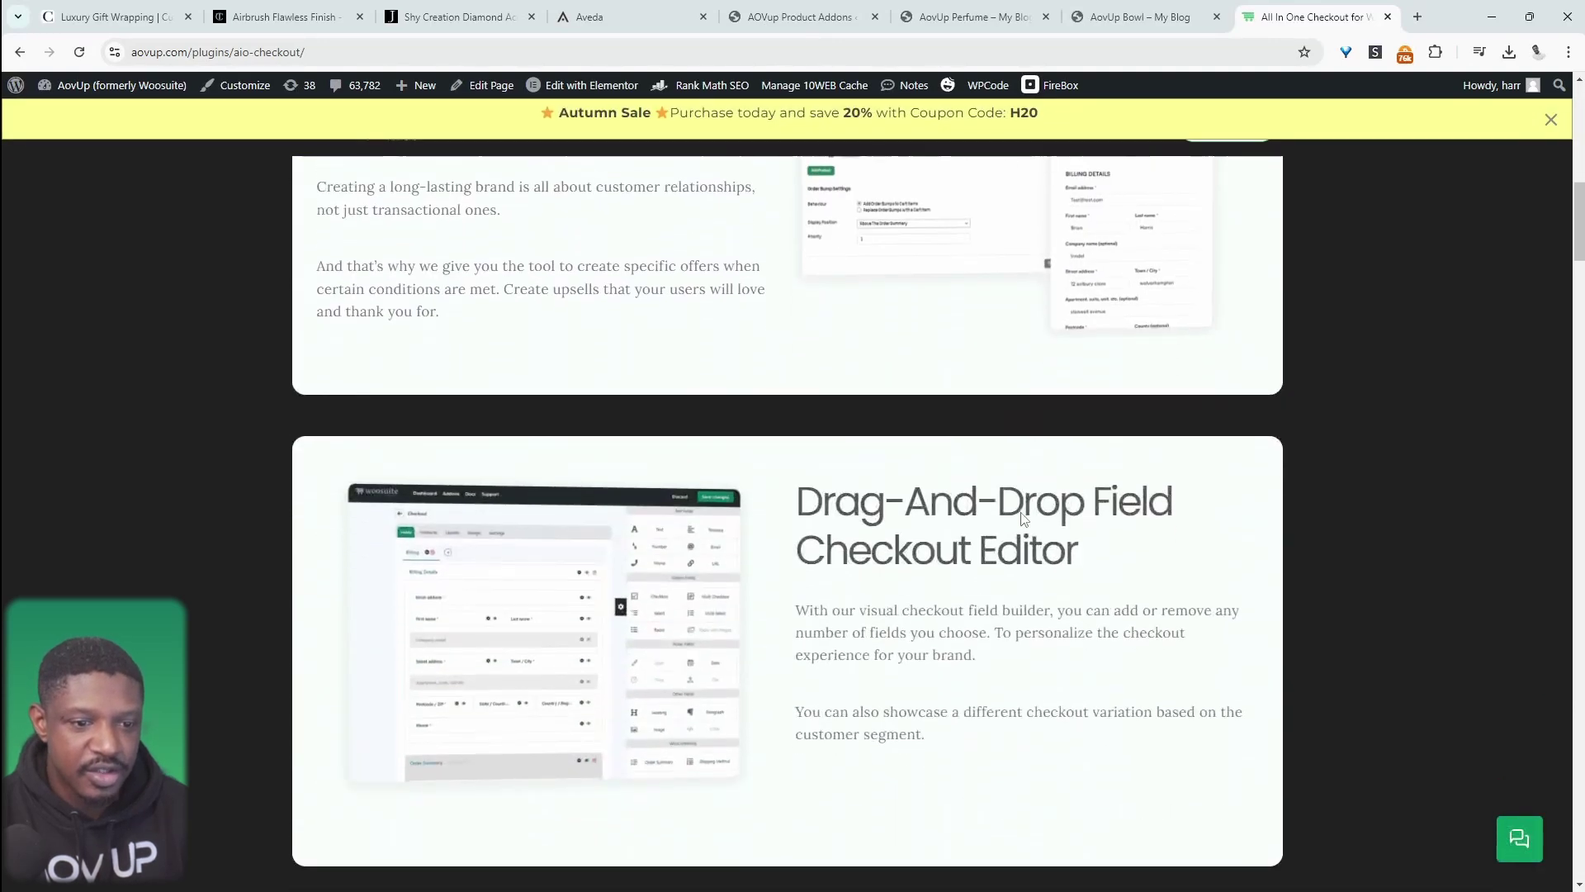
scroll(1019, 515, down, 5)
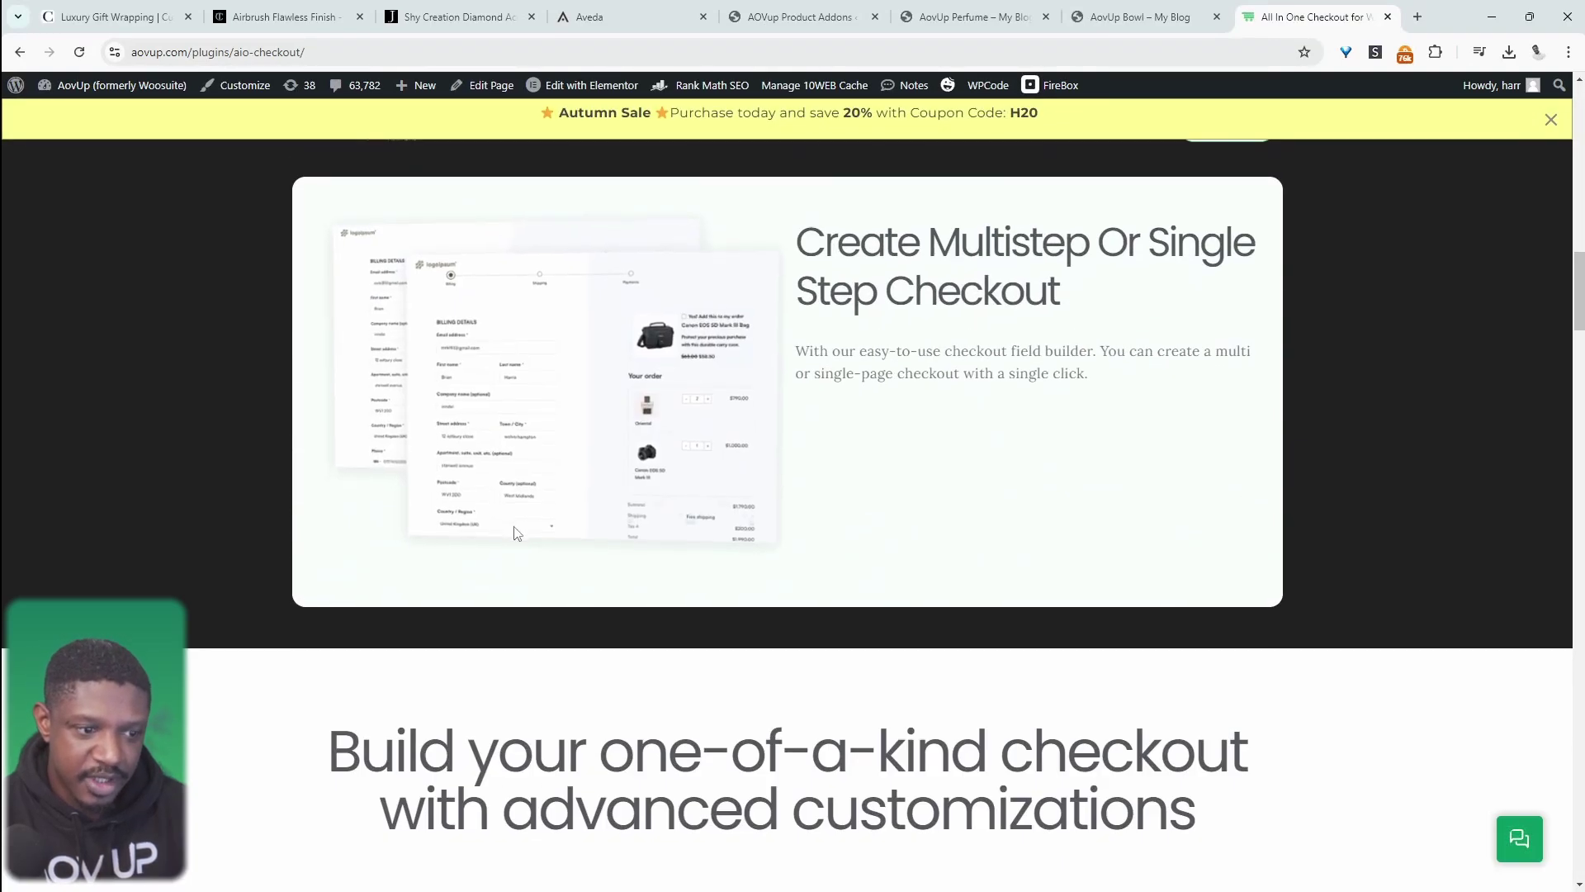
scroll(514, 533, down, 5)
scroll(517, 532, down, 6)
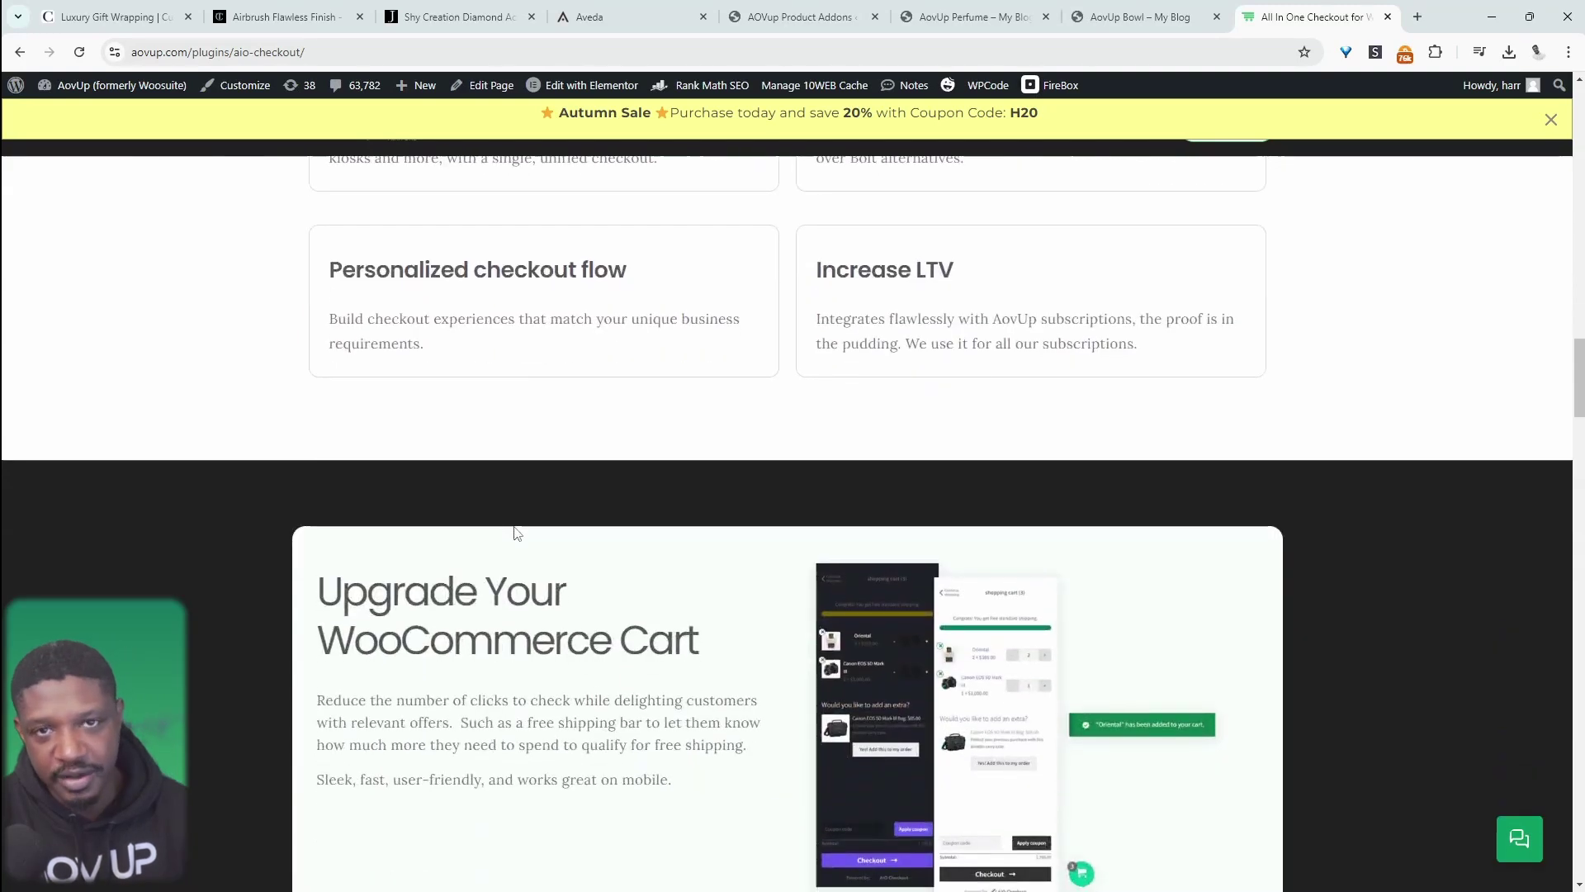